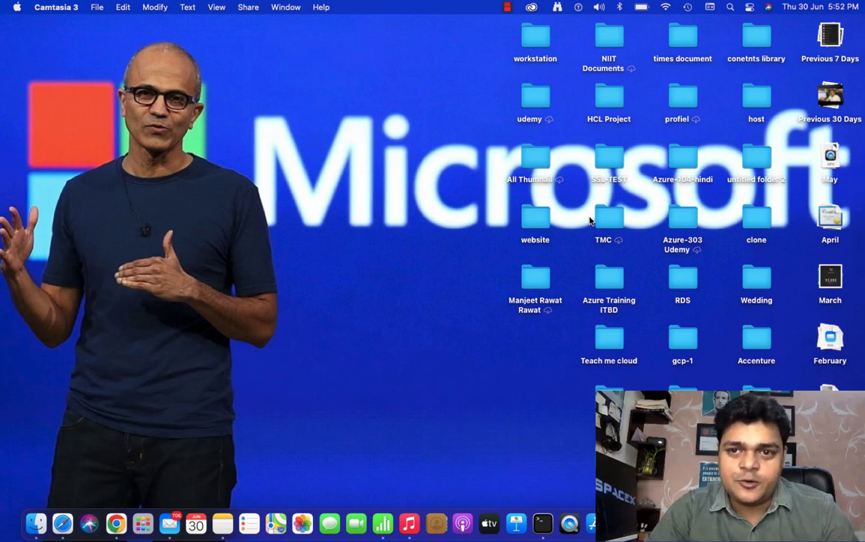
# - Switch to OneNote and add a new page to the notebook's Azure Virtual Desktop AZ-140 section
pyautogui.hotkey('ctrl', 'Right')
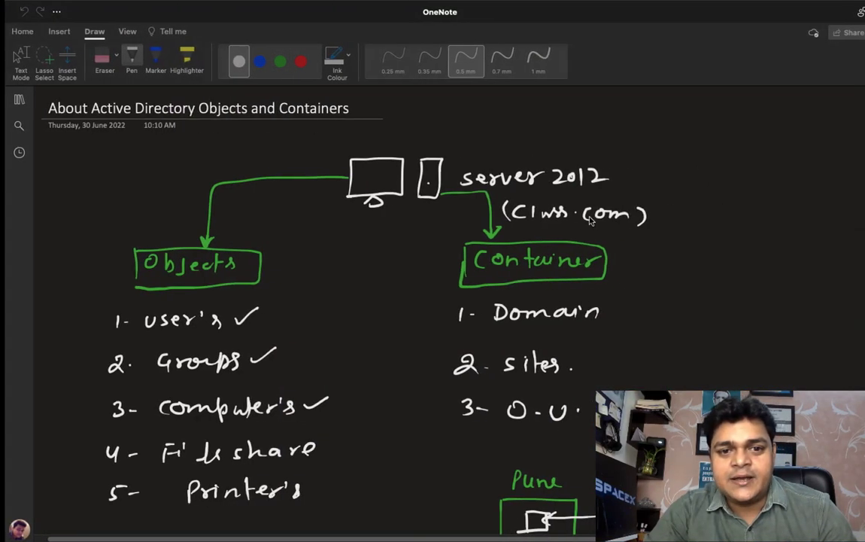
pyautogui.hotkey('ctrl', 'Left')
pyautogui.hotkey('ctrl', 'Right')
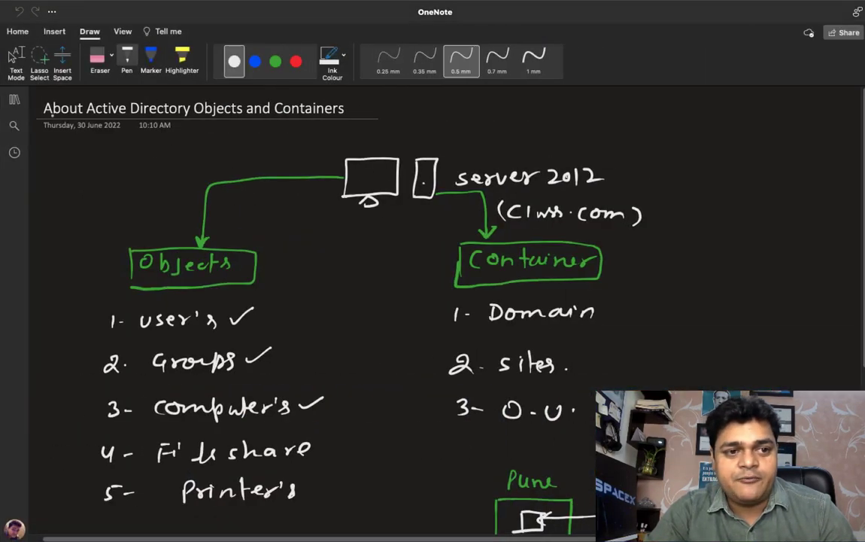
pyautogui.click(14, 98)
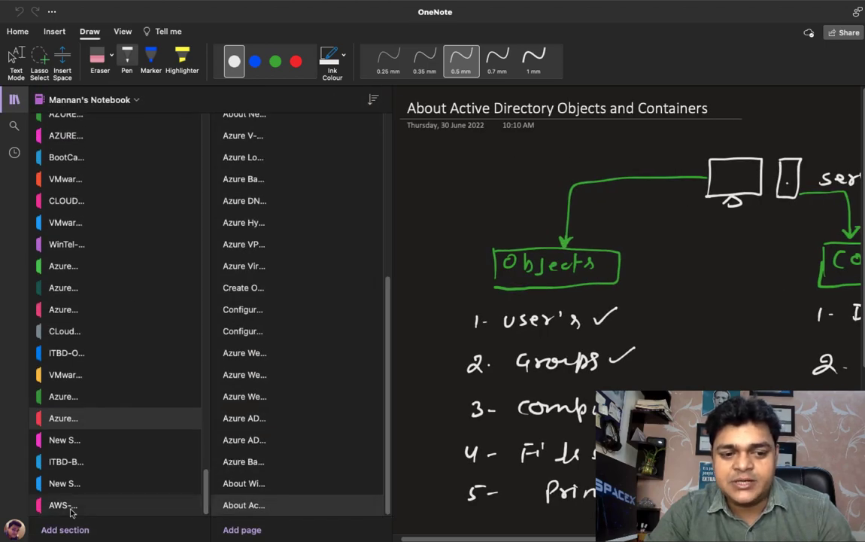
pyautogui.click(91, 104)
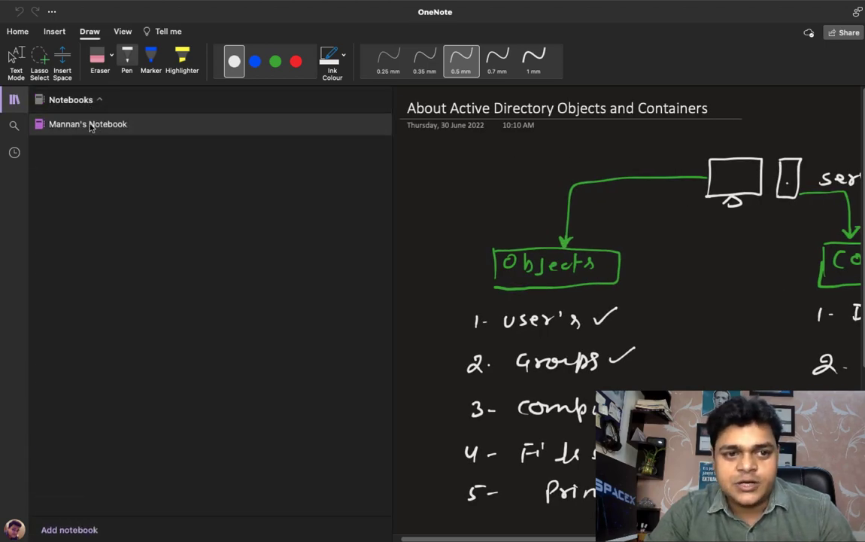
pyautogui.click(89, 126)
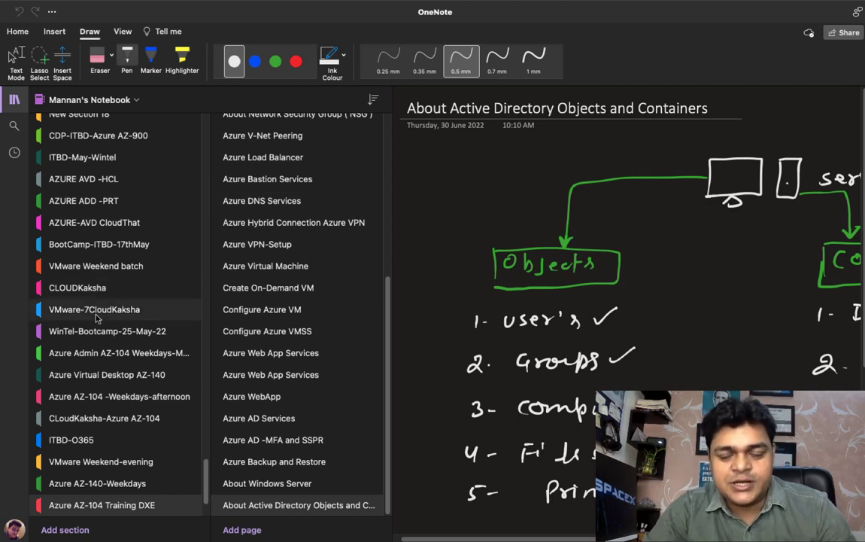
pyautogui.scroll(-3, 96, 318)
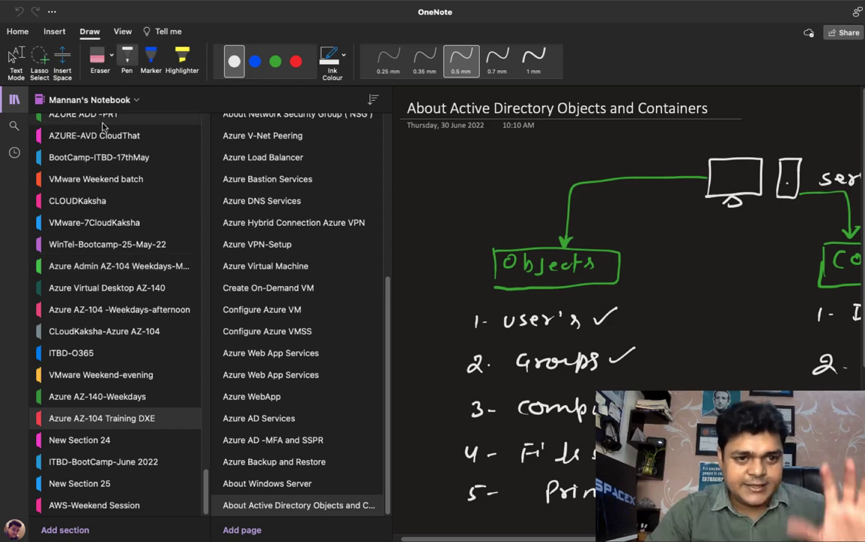
pyautogui.click(117, 294)
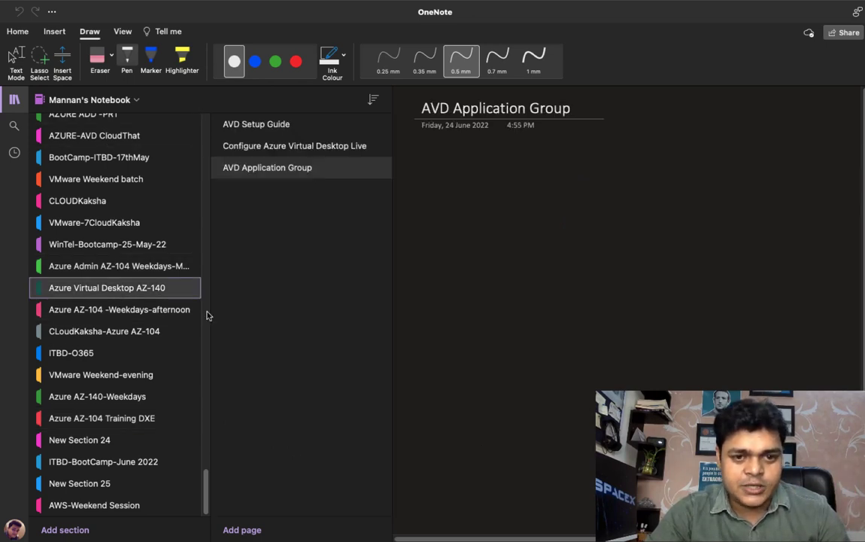
pyautogui.click(243, 529)
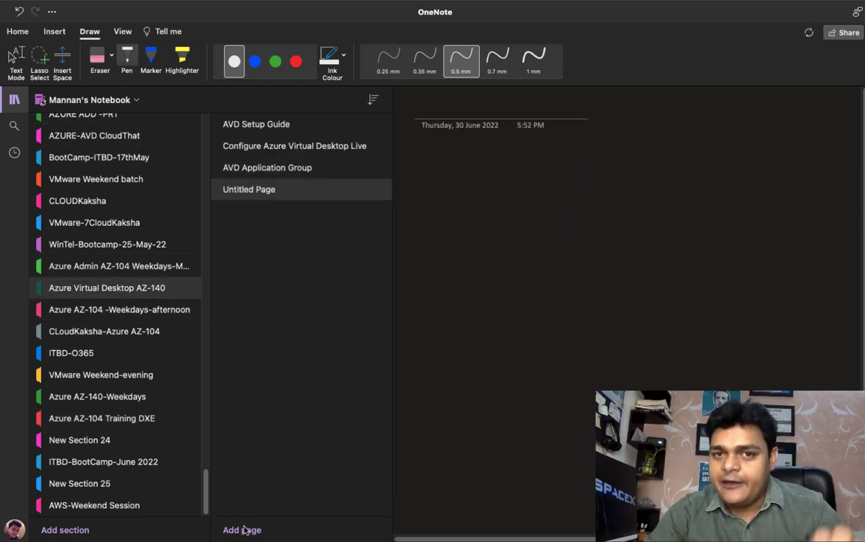
# - Title the new page "FS-Logix"
pyautogui.write('FS')
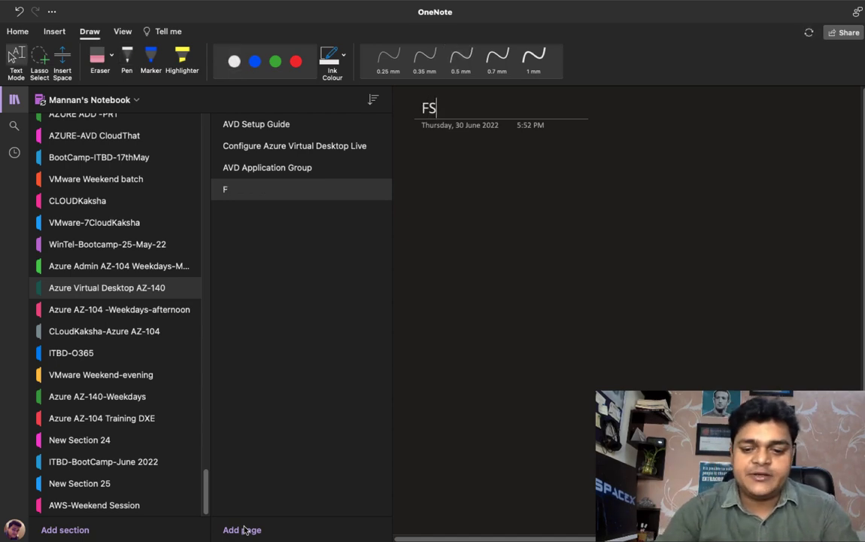
pyautogui.write('logix')
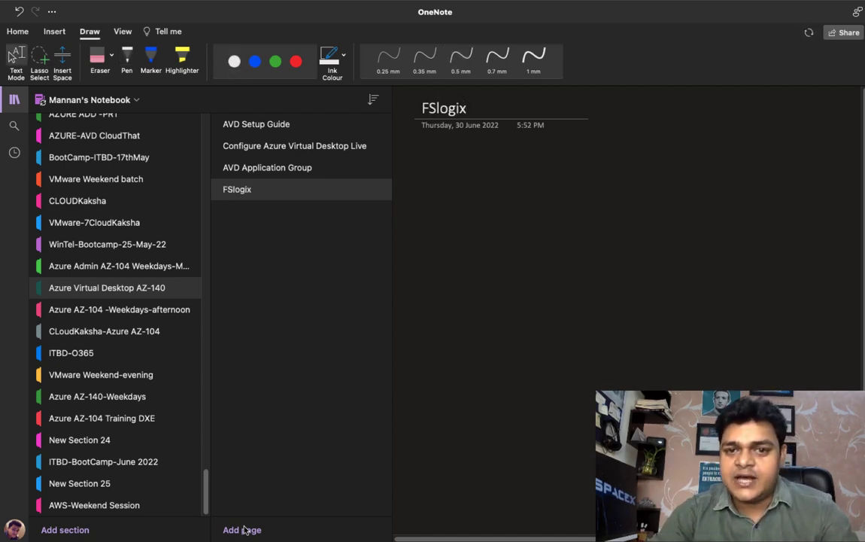
pyautogui.press('Left')
pyautogui.press('Left')
pyautogui.press('Left')
pyautogui.press('Left')
pyautogui.press('Left')
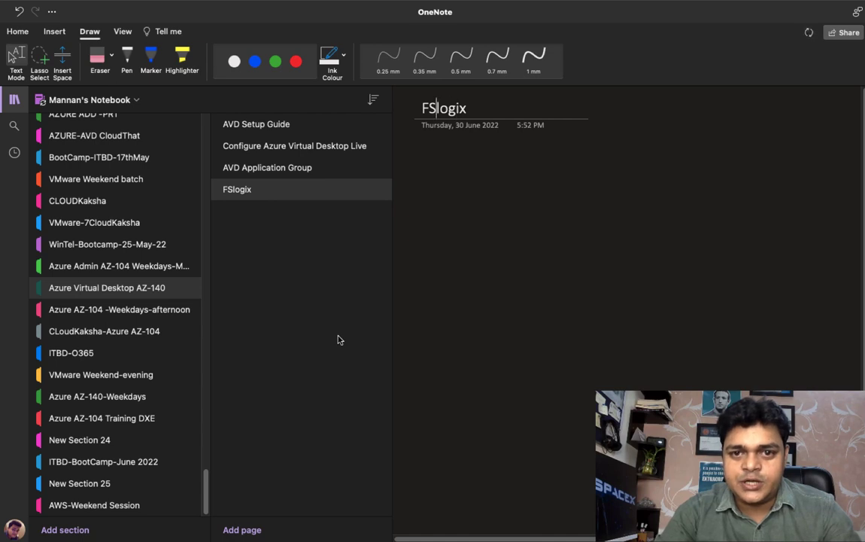
pyautogui.write('-')
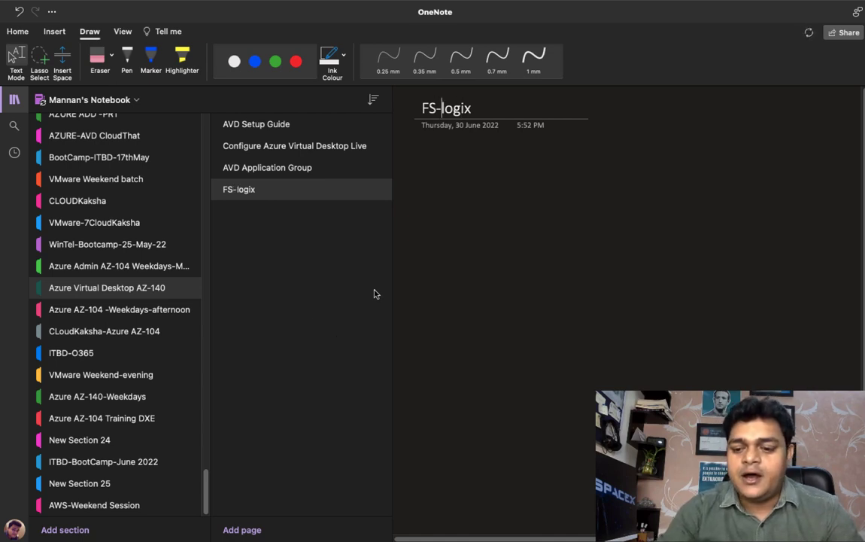
pyautogui.press('Delete')
pyautogui.write('L')
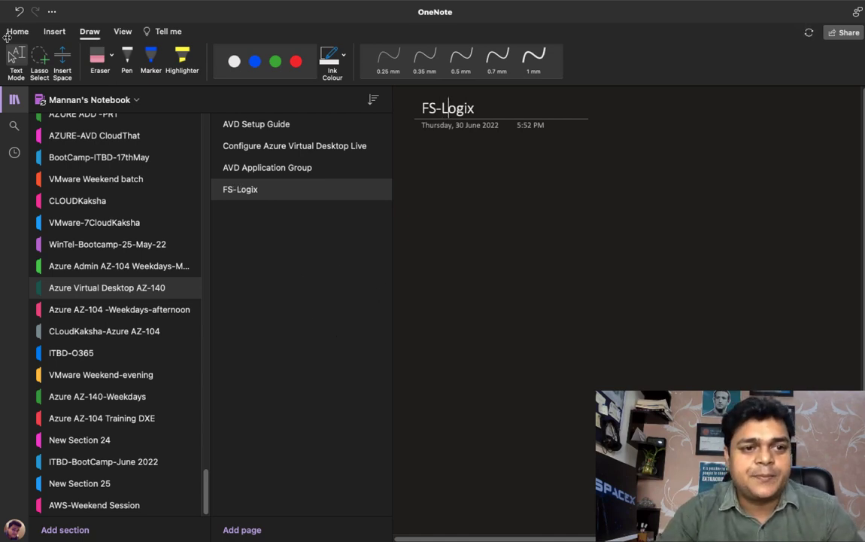
# - Hide the page list and sketch a white upright box on the page, handwriting "Host-Pool" above it
pyautogui.click(17, 101)
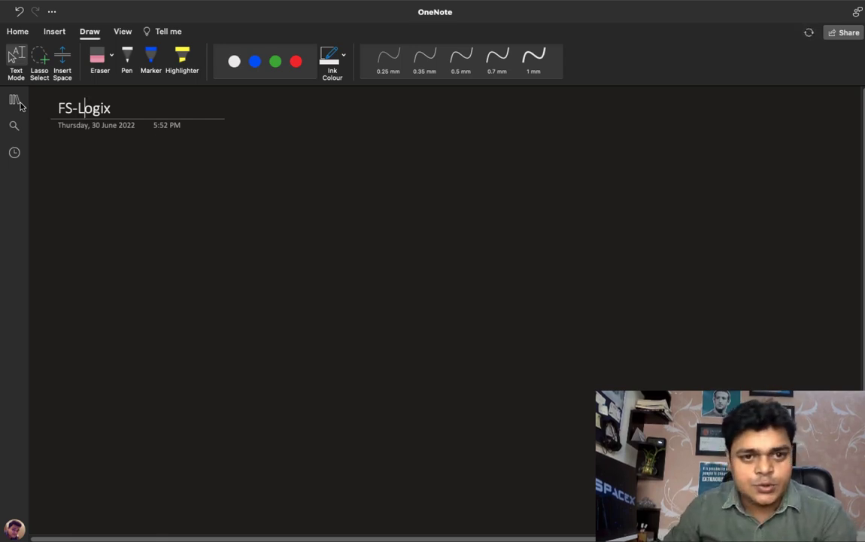
pyautogui.click(126, 59)
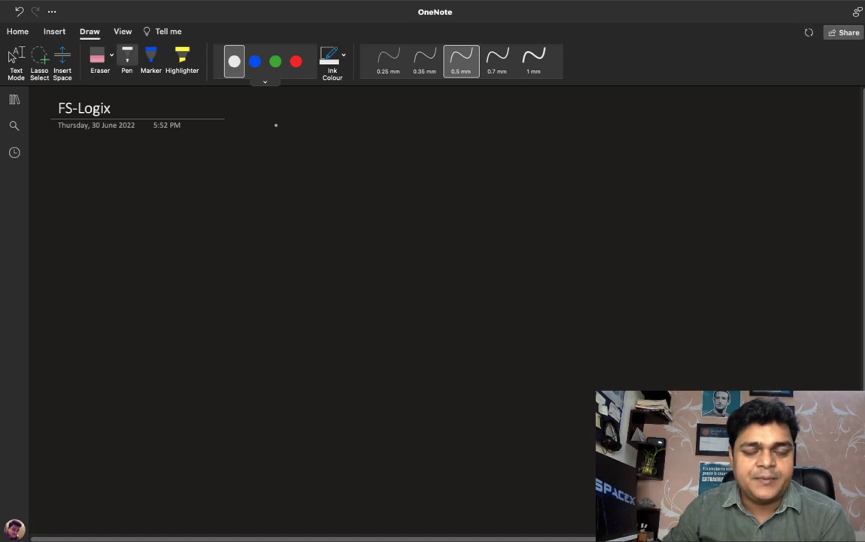
pyautogui.moveTo(175, 216)
pyautogui.mouseDown()
pyautogui.moveTo(172, 268)
pyautogui.moveTo(212, 213)
pyautogui.moveTo(214, 267)
pyautogui.moveTo(173, 270)
pyautogui.mouseUp()
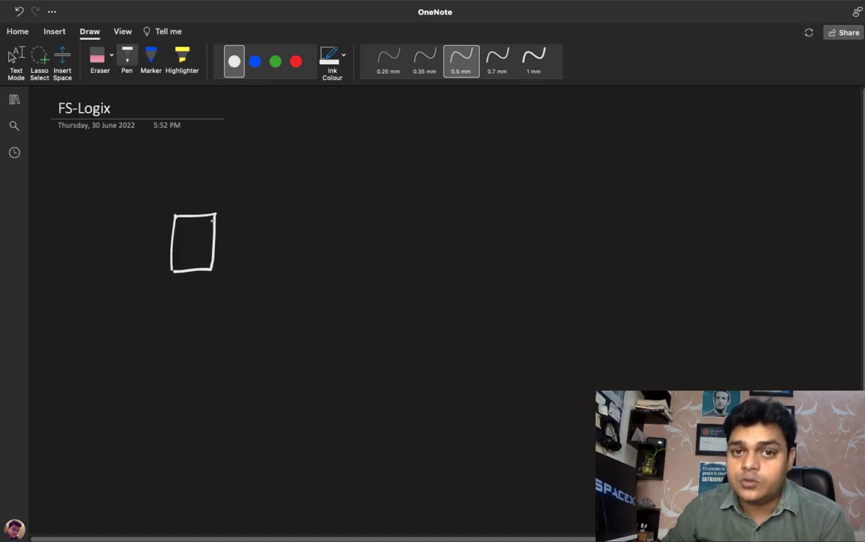
pyautogui.moveTo(186, 188)
pyautogui.mouseDown()
pyautogui.moveTo(185, 202)
pyautogui.moveTo(194, 199)
pyautogui.mouseUp()
pyautogui.moveTo(186, 194); pyautogui.dragTo(228, 200)
pyautogui.moveTo(222, 189)
pyautogui.mouseDown()
pyautogui.moveTo(258, 190)
pyautogui.moveTo(254, 200)
pyautogui.moveTo(279, 188)
pyautogui.moveTo(291, 197)
pyautogui.mouseUp()
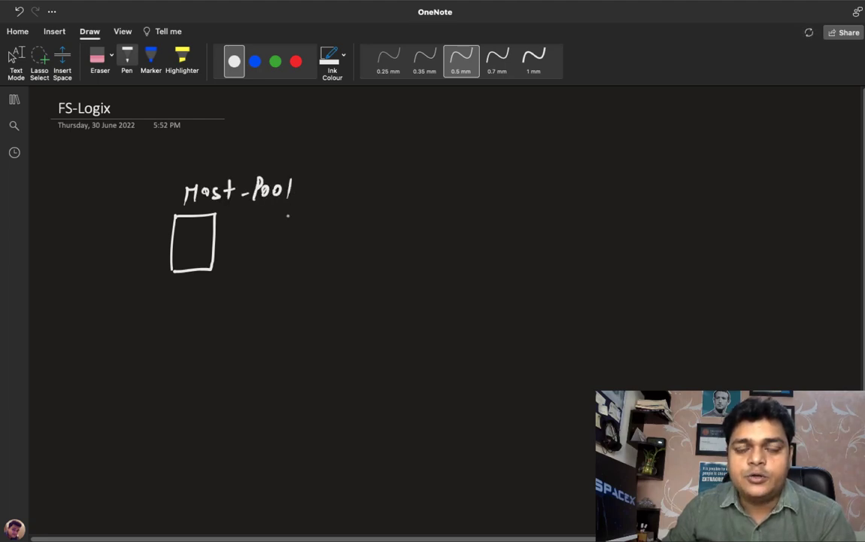
# - Draw a red arrow from the Host-Pool box to a small computer, with three red arrows fanning out from it
pyautogui.click(296, 62)
pyautogui.moveTo(216, 241); pyautogui.dragTo(376, 224)
pyautogui.moveTo(364, 218)
pyautogui.mouseDown()
pyautogui.moveTo(364, 233)
pyautogui.moveTo(396, 218)
pyautogui.moveTo(382, 240)
pyautogui.moveTo(400, 248)
pyautogui.mouseUp()
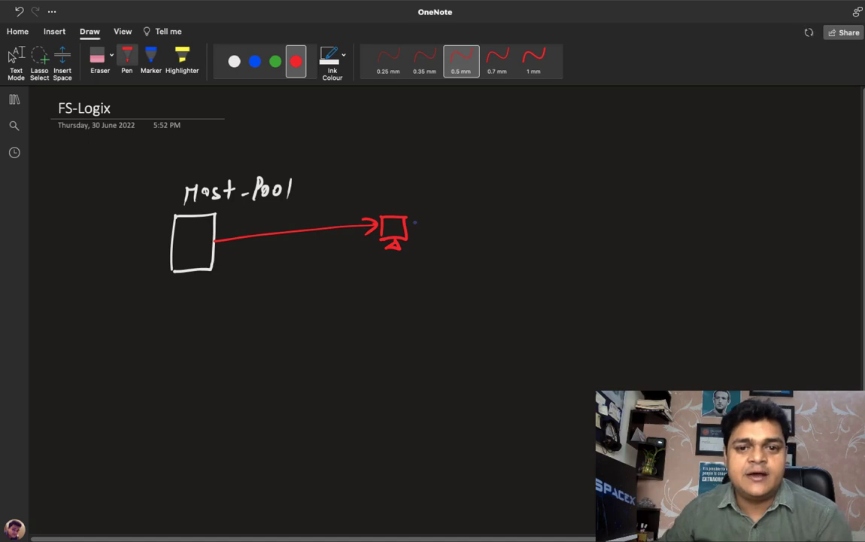
pyautogui.moveTo(413, 204); pyautogui.dragTo(475, 181)
pyautogui.moveTo(422, 234); pyautogui.dragTo(495, 235)
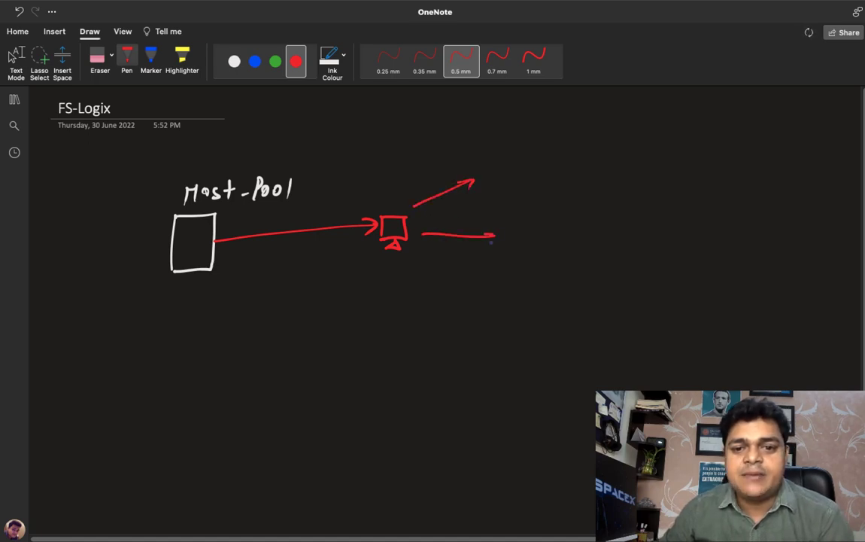
pyautogui.moveTo(425, 257); pyautogui.dragTo(474, 299)
pyautogui.moveTo(455, 299); pyautogui.dragTo(473, 293)
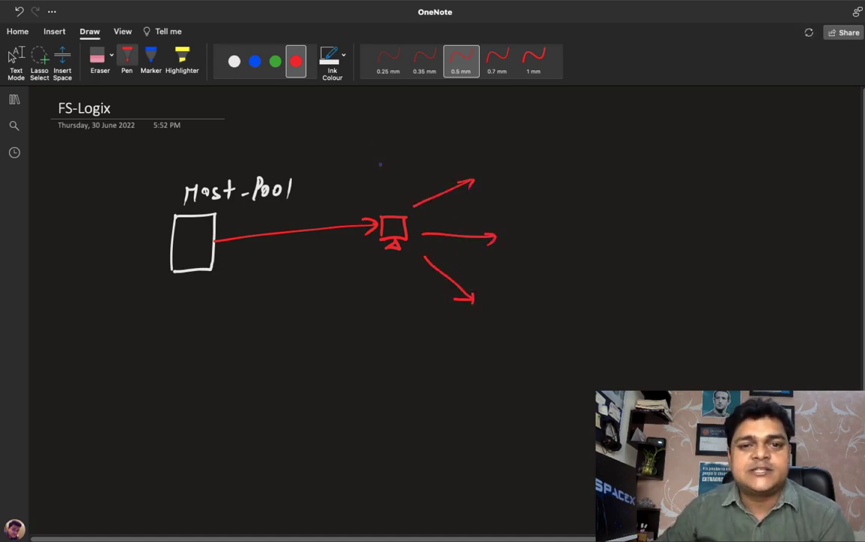
# - Handwrite the green labels User-1, User-2 and User-3 at the ends of the three red arrows
pyautogui.click(275, 61)
pyautogui.moveTo(505, 173)
pyautogui.mouseDown()
pyautogui.moveTo(536, 181)
pyautogui.moveTo(548, 173)
pyautogui.mouseUp()
pyautogui.moveTo(553, 175); pyautogui.dragTo(586, 172)
pyautogui.moveTo(530, 226)
pyautogui.mouseDown()
pyautogui.moveTo(542, 227)
pyautogui.moveTo(549, 241)
pyautogui.mouseUp()
pyautogui.moveTo(560, 236); pyautogui.dragTo(580, 234)
pyautogui.moveTo(582, 236); pyautogui.dragTo(610, 241)
pyautogui.moveTo(522, 303)
pyautogui.mouseDown()
pyautogui.moveTo(527, 317)
pyautogui.moveTo(536, 303)
pyautogui.mouseUp()
pyautogui.moveTo(539, 308)
pyautogui.mouseDown()
pyautogui.moveTo(543, 317)
pyautogui.moveTo(560, 309)
pyautogui.moveTo(569, 316)
pyautogui.mouseUp()
pyautogui.moveTo(570, 309); pyautogui.dragTo(611, 309)
pyautogui.moveTo(622, 300); pyautogui.dragTo(623, 315)
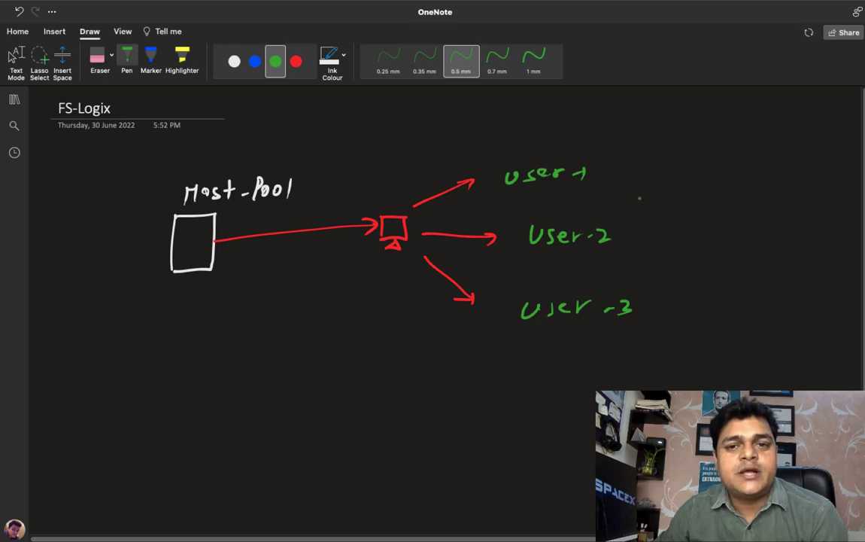
# - Handwrite "Profile" in green beside User-1 and underline it, with ditto marks beside User-2 and User-3
pyautogui.moveTo(606, 173); pyautogui.dragTo(637, 181)
pyautogui.moveTo(637, 162)
pyautogui.mouseDown()
pyautogui.moveTo(637, 171)
pyautogui.moveTo(669, 177)
pyautogui.mouseUp()
pyautogui.moveTo(673, 167); pyautogui.dragTo(697, 176)
pyautogui.moveTo(706, 170); pyautogui.dragTo(718, 174)
pyautogui.moveTo(631, 235); pyautogui.dragTo(642, 235)
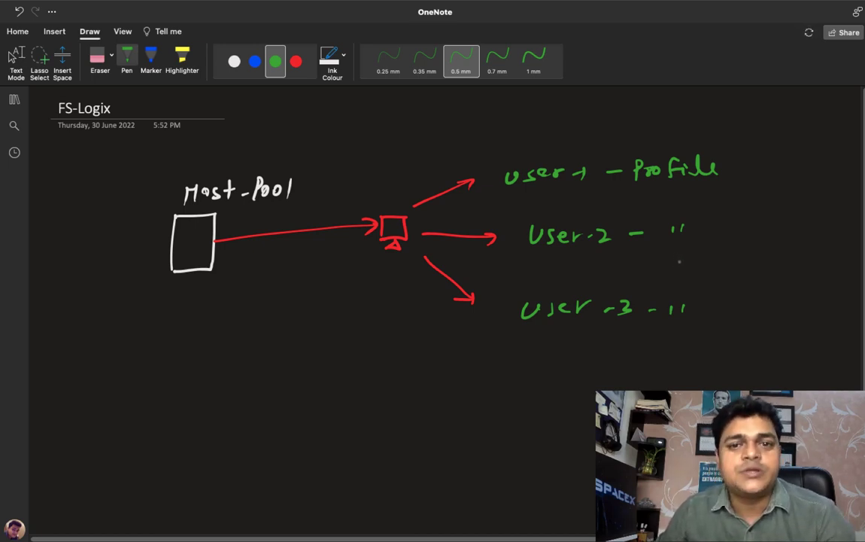
pyautogui.moveTo(654, 187); pyautogui.dragTo(685, 185)
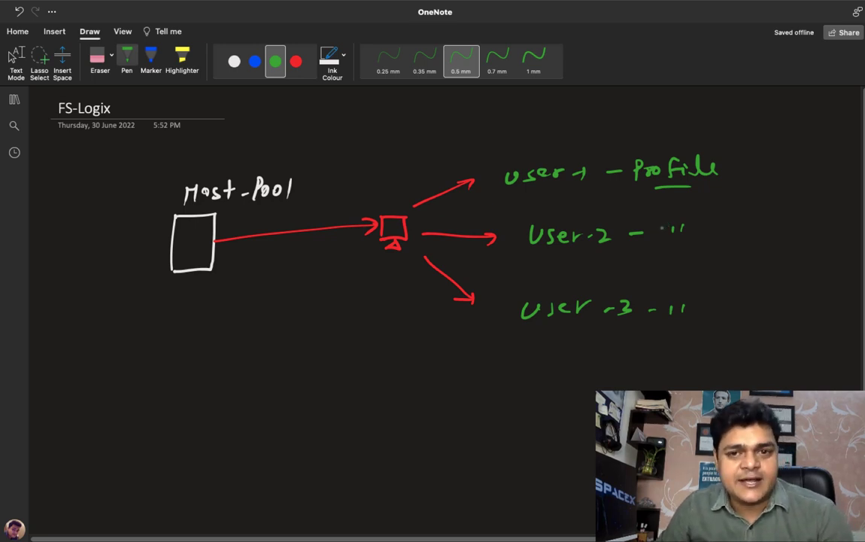
pyautogui.press('Escape')
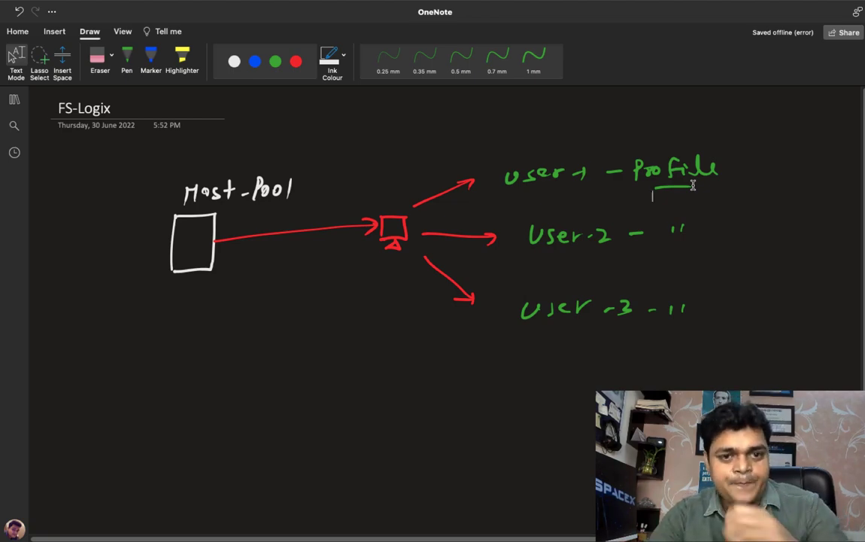
# - Switch to Chrome, open portal.azure.com in a full-screen window and sign in with the personal Outlook account
pyautogui.hotkey('ctrl', 'Left')
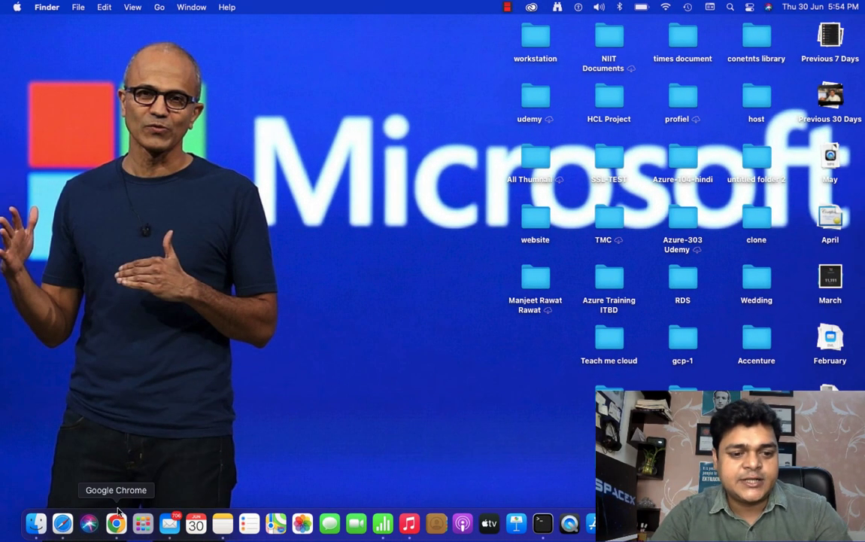
pyautogui.click(118, 532)
pyautogui.write('p')
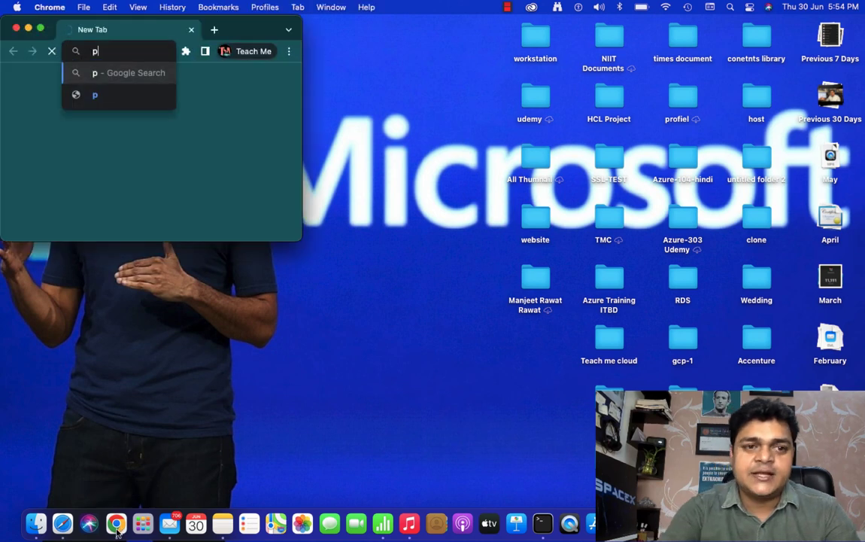
pyautogui.write('orta')
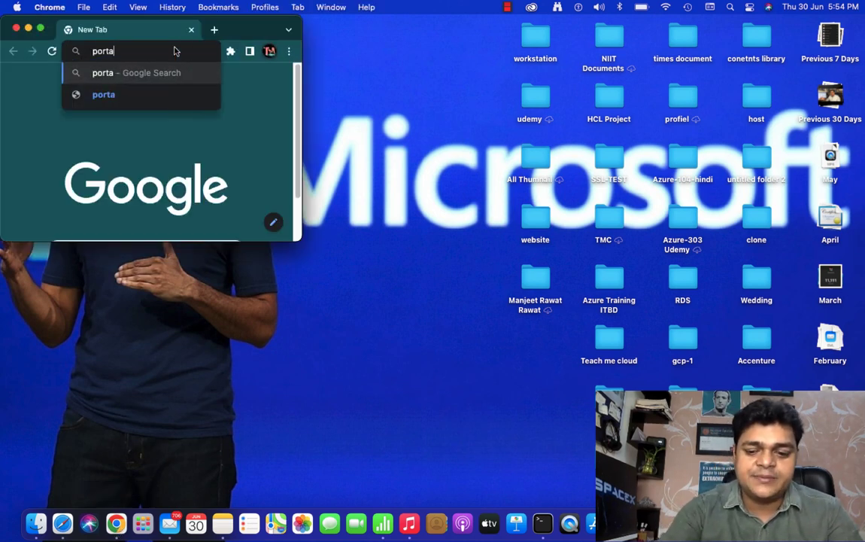
pyautogui.write('l.azure.com')
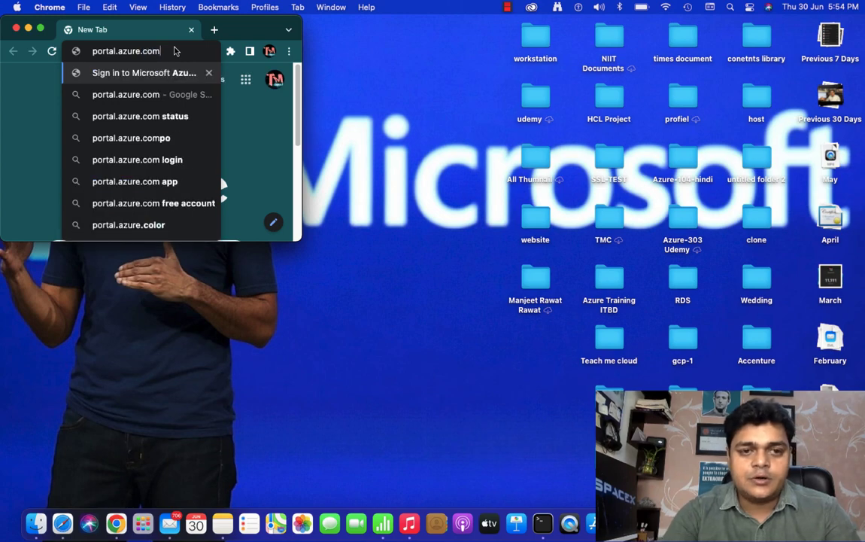
pyautogui.press('Return')
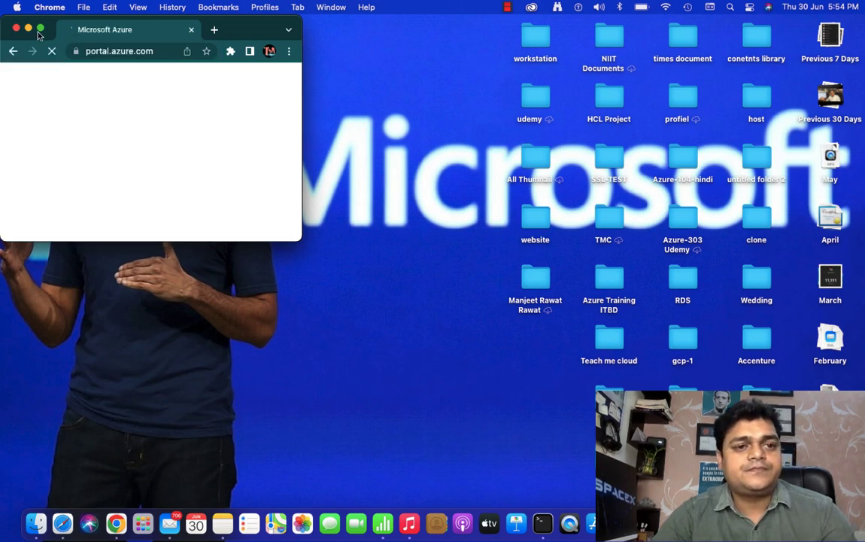
pyautogui.click(40, 29)
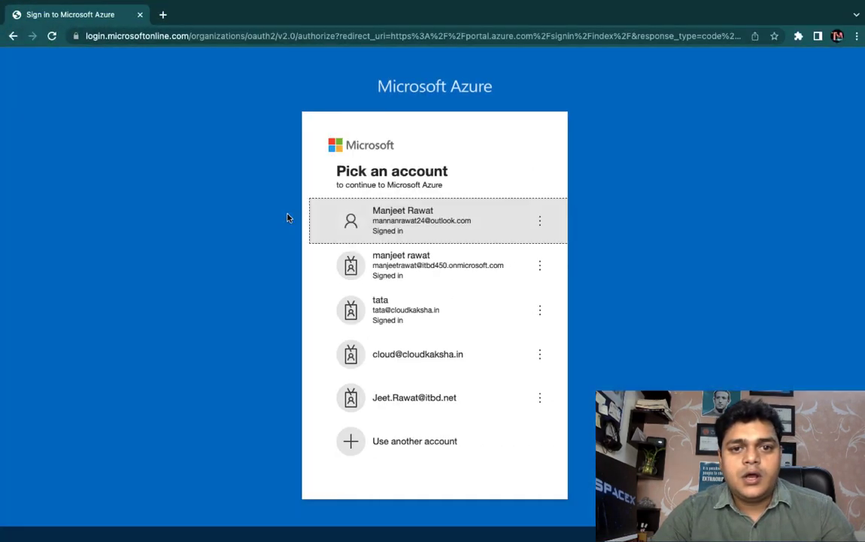
pyautogui.click(384, 239)
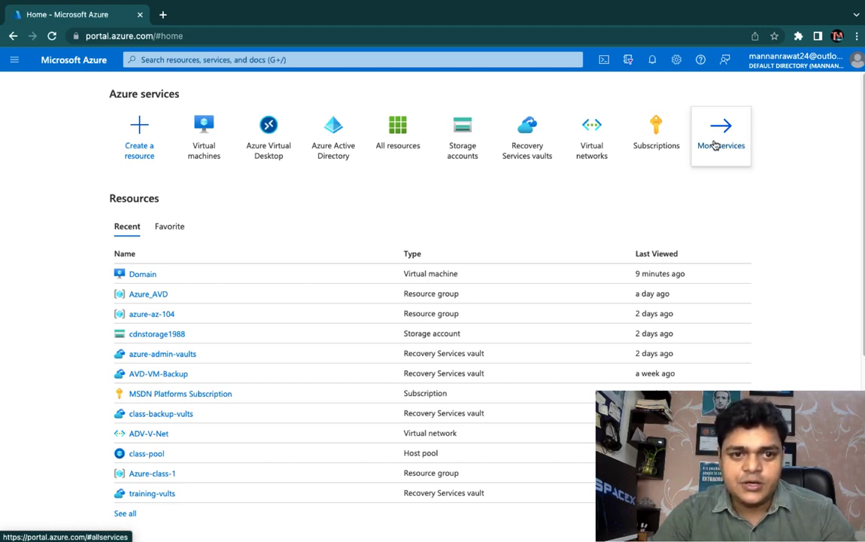
# - Open the Domain virtual machine and start an RDP connection to it in Microsoft Remote Desktop
pyautogui.click(144, 274)
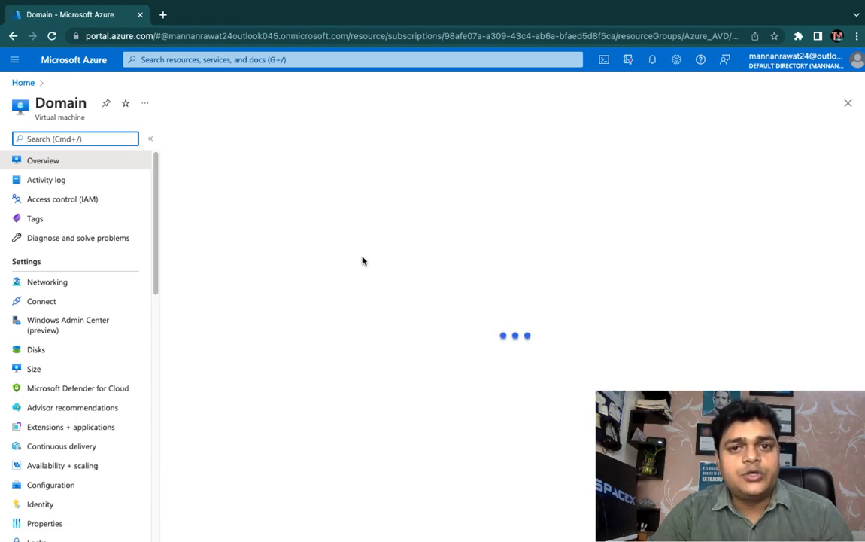
pyautogui.click(224, 140)
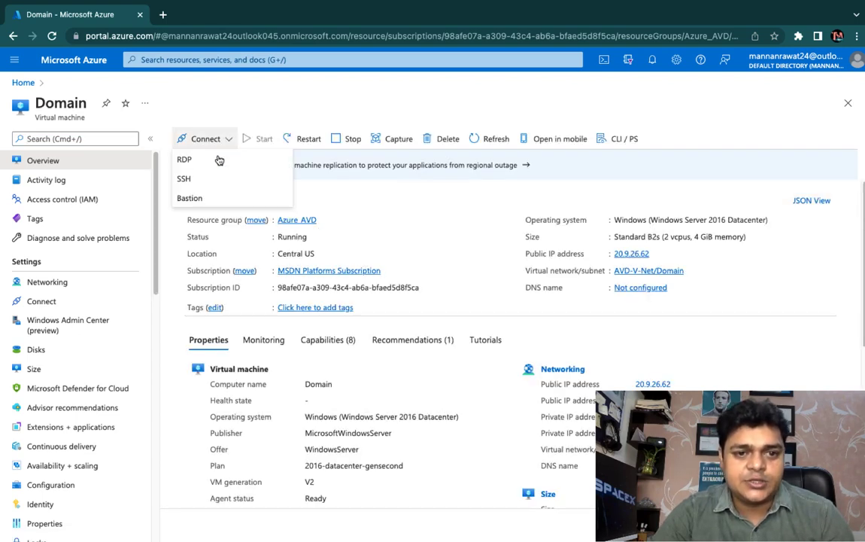
pyautogui.click(184, 160)
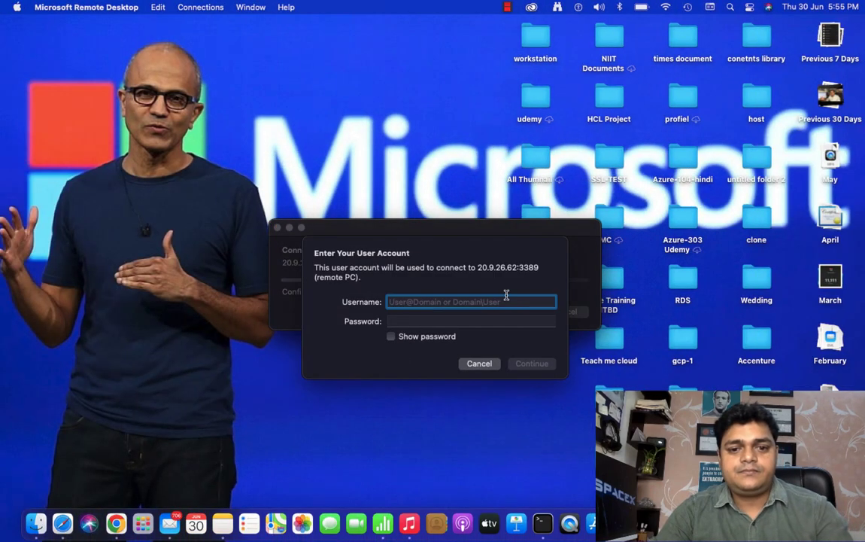
# - Sign in to the remote PC with the username web and the account password, and accept the unverified certificate
pyautogui.write('web')
pyautogui.press('Tab')
pyautogui.write('•••••••••')
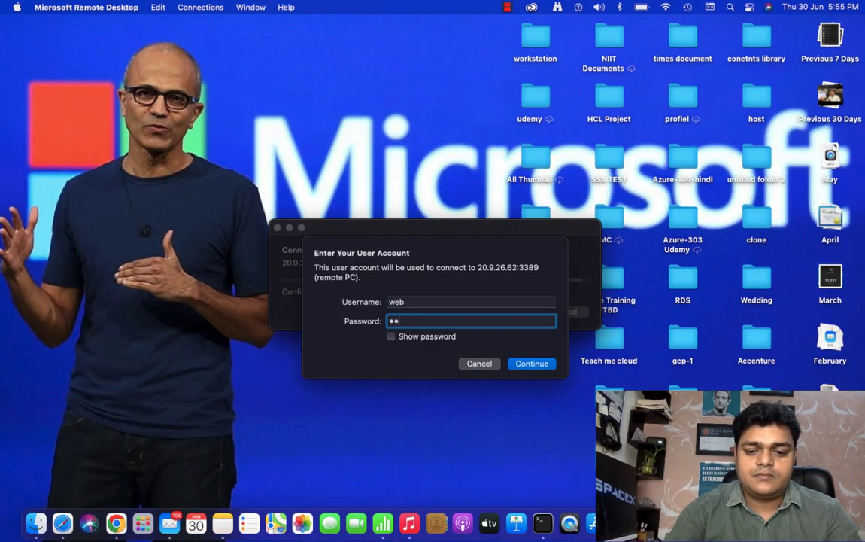
pyautogui.write('•')
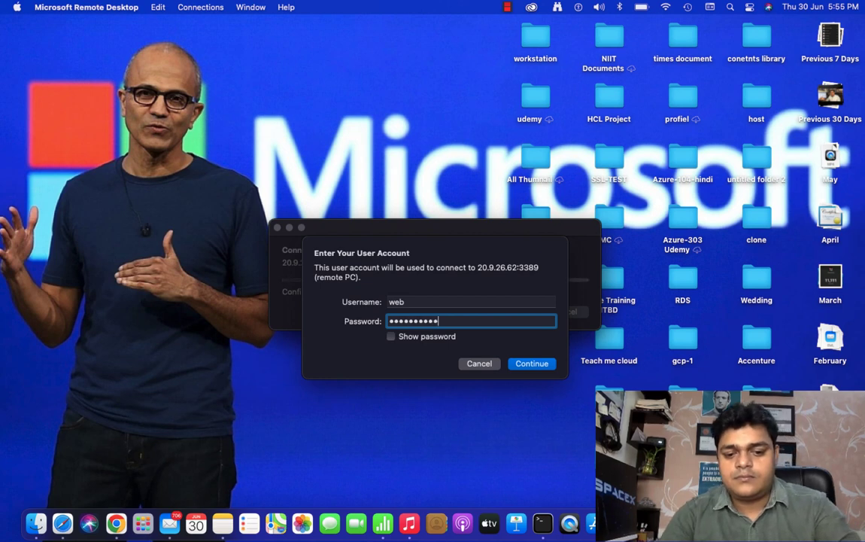
pyautogui.press('Return')
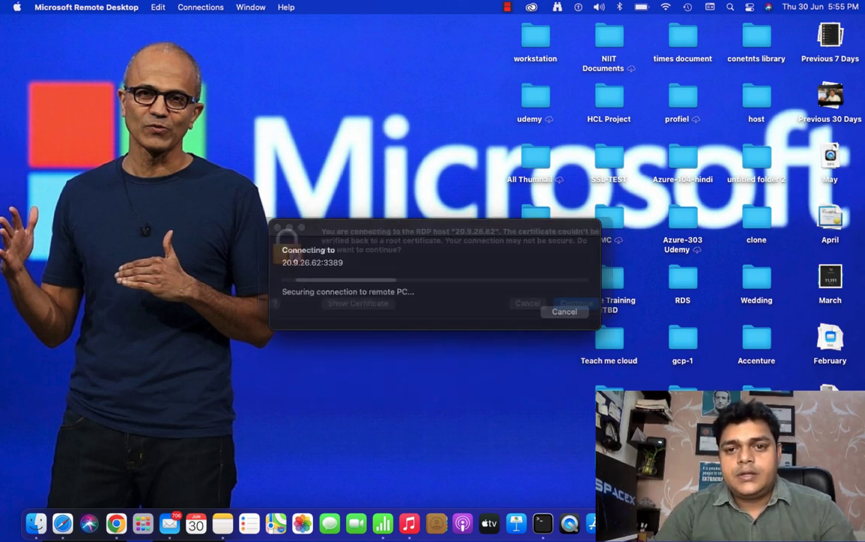
pyautogui.click(582, 329)
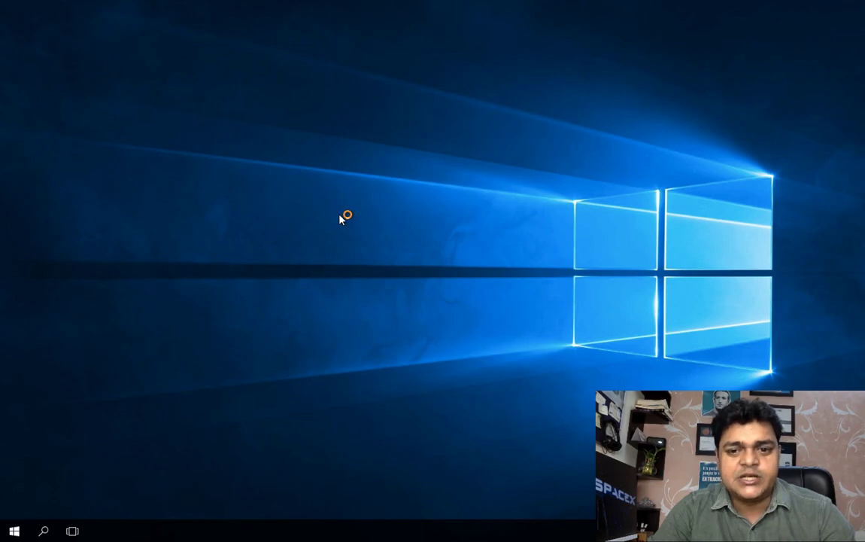
pyautogui.rightClick(375, 173)
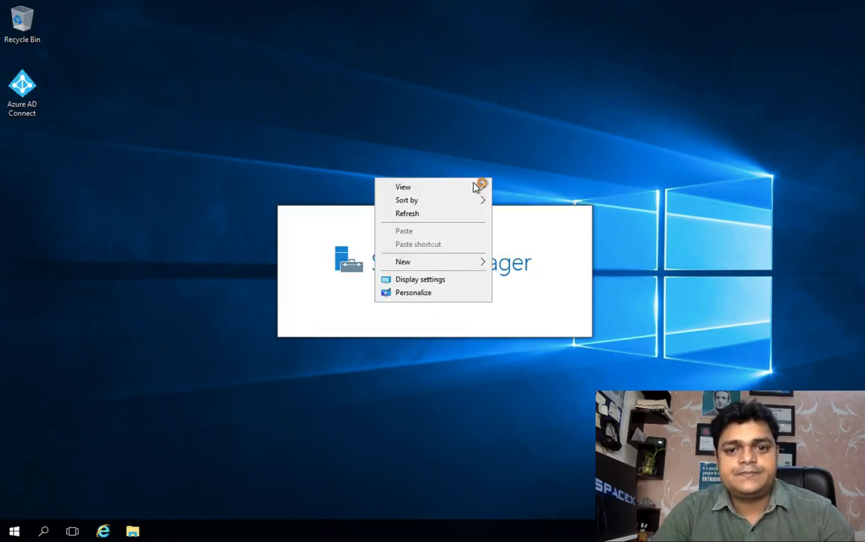
pyautogui.rightClick(458, 139)
pyautogui.click(493, 175)
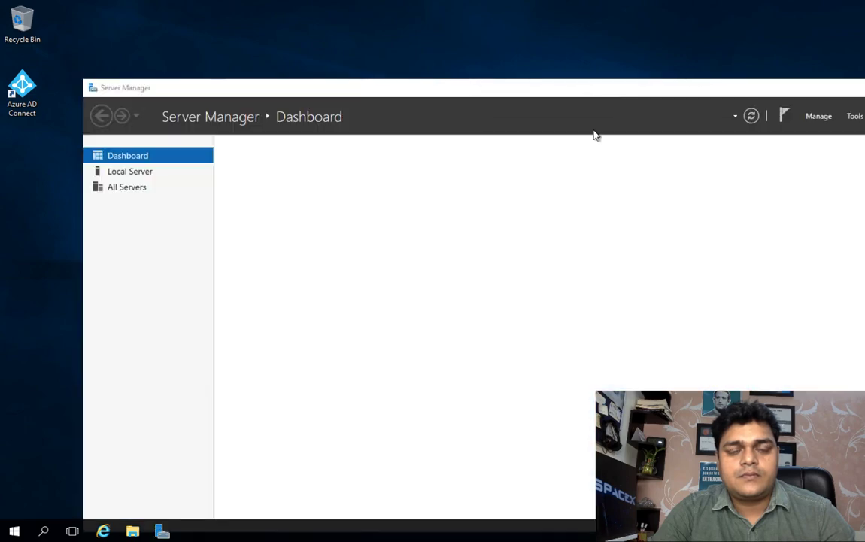
# - Open Active Directory Users and Computers from Server Manager, minimize Server Manager and maximize the console window
pyautogui.moveTo(791, 88); pyautogui.dragTo(693, 54)
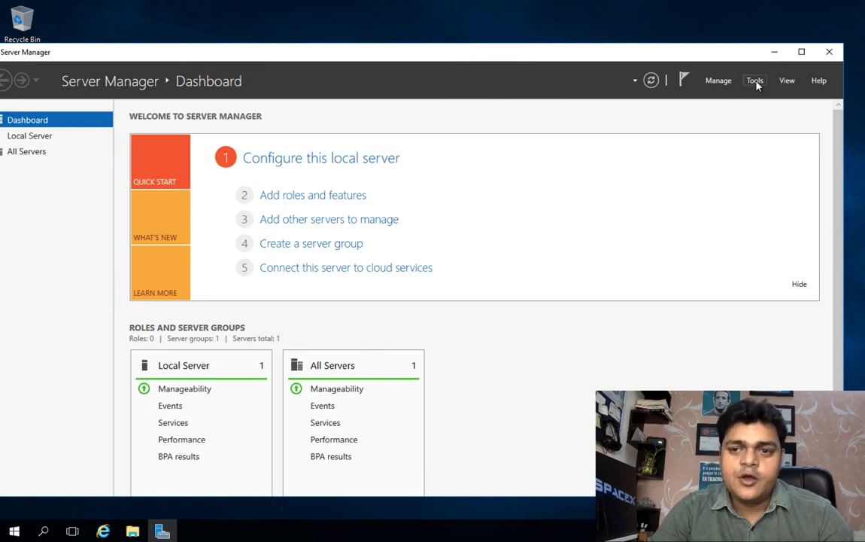
pyautogui.click(756, 81)
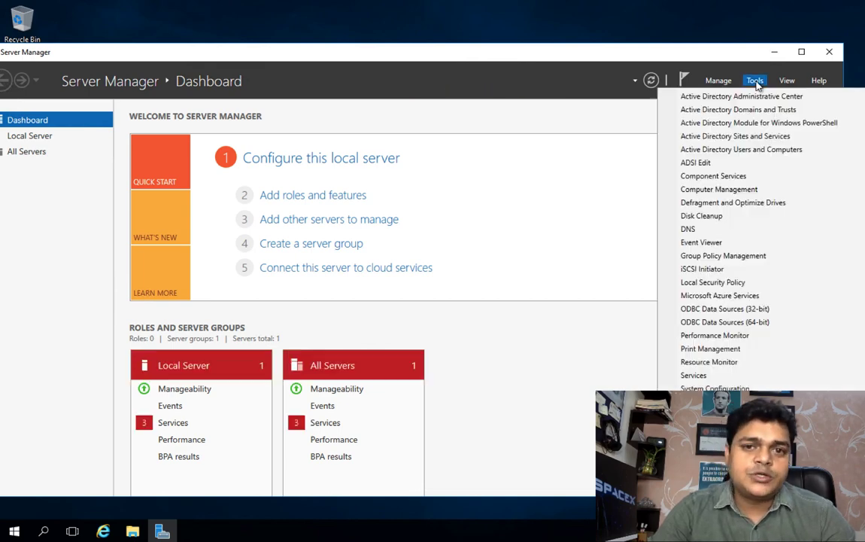
pyautogui.click(730, 150)
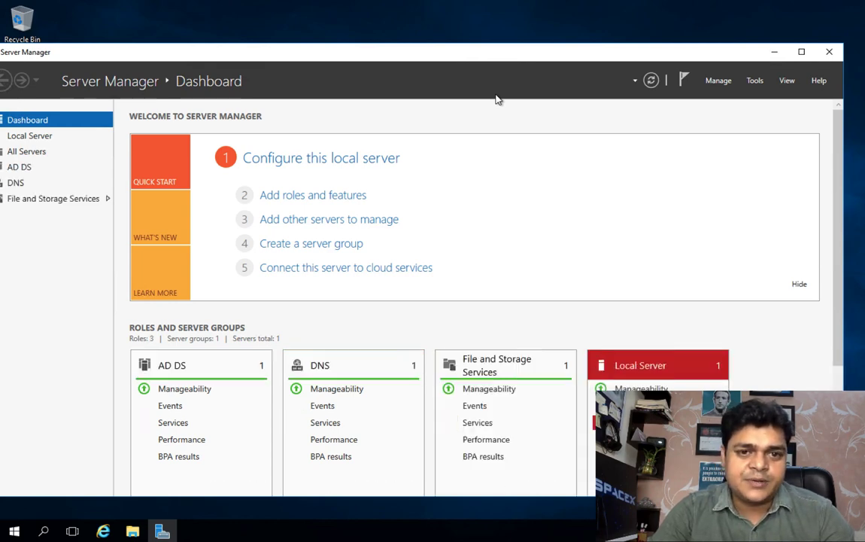
pyautogui.click(777, 53)
pyautogui.click(470, 62)
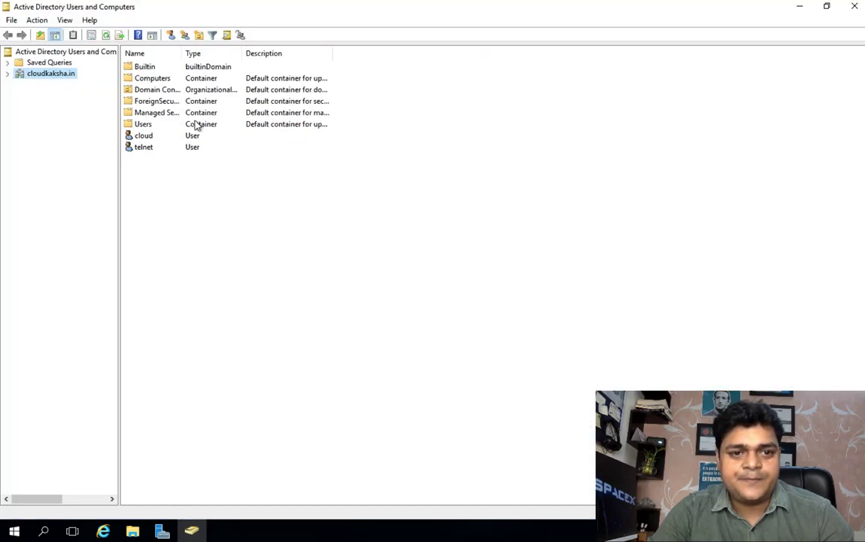
# - Open the properties of the cloud user in the cloudkaksha.in domain and review its group memberships
pyautogui.click(143, 138)
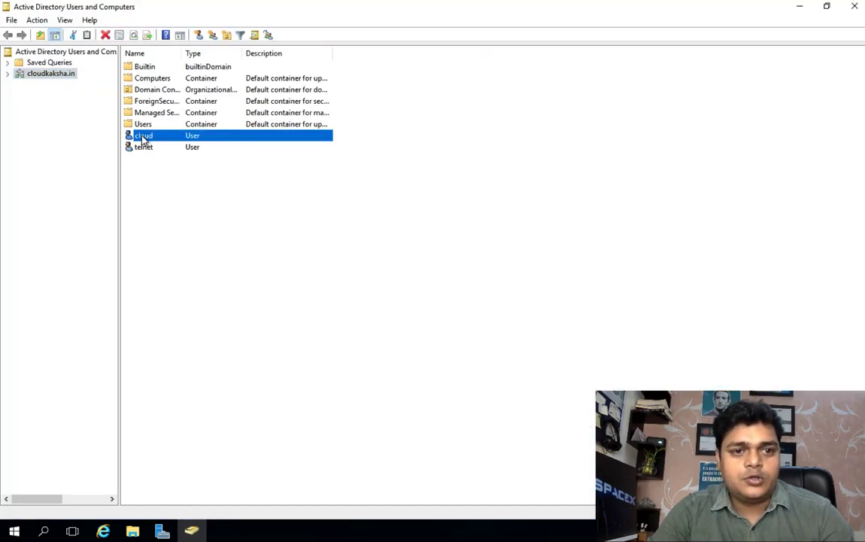
pyautogui.doubleClick(143, 138)
pyautogui.click(143, 137)
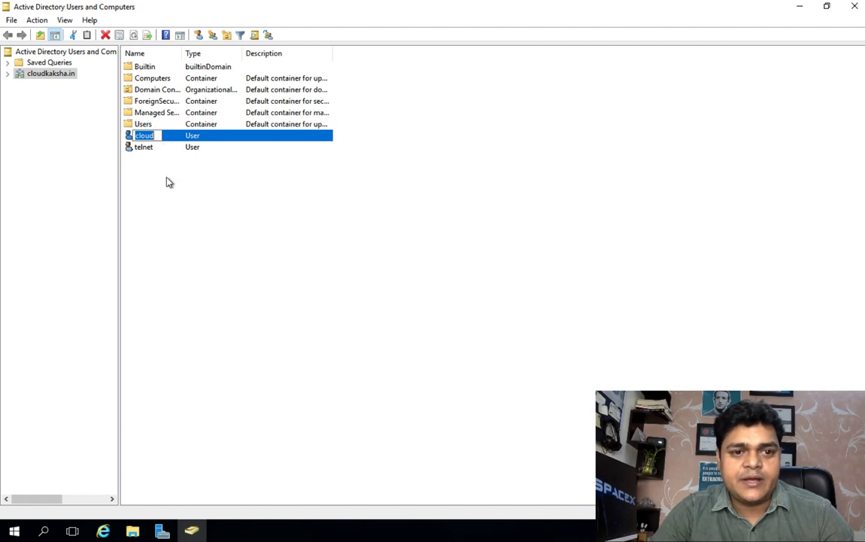
pyautogui.press('Escape')
pyautogui.doubleClick(146, 137)
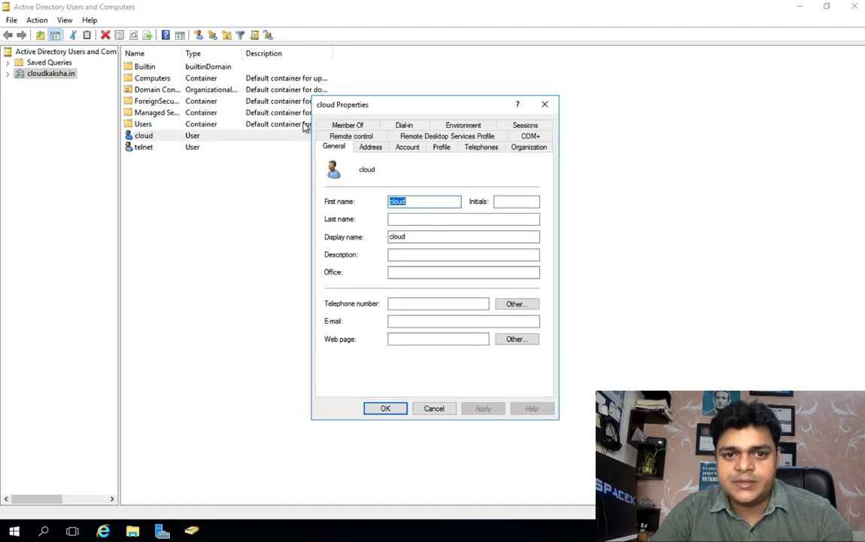
pyautogui.click(343, 124)
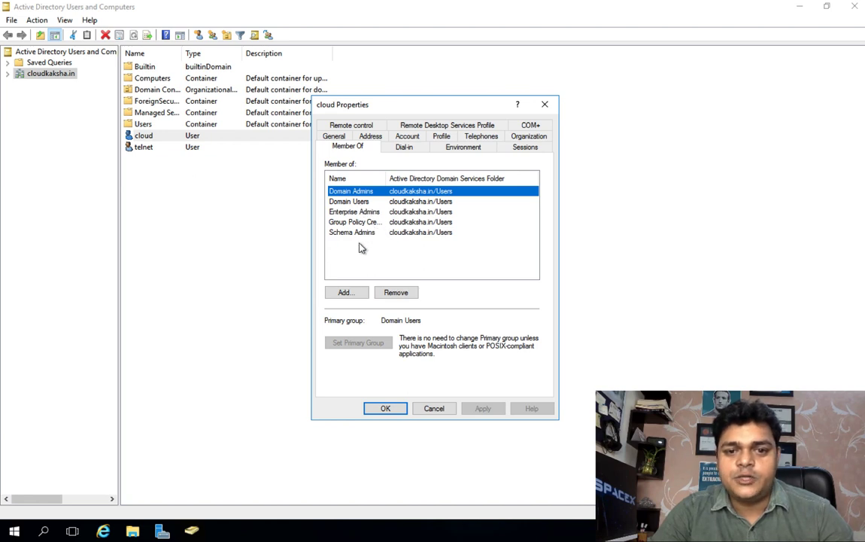
# - View the telnet user's properties, close both users' property dialogs and minimize the Active Directory console
pyautogui.doubleClick(143, 147)
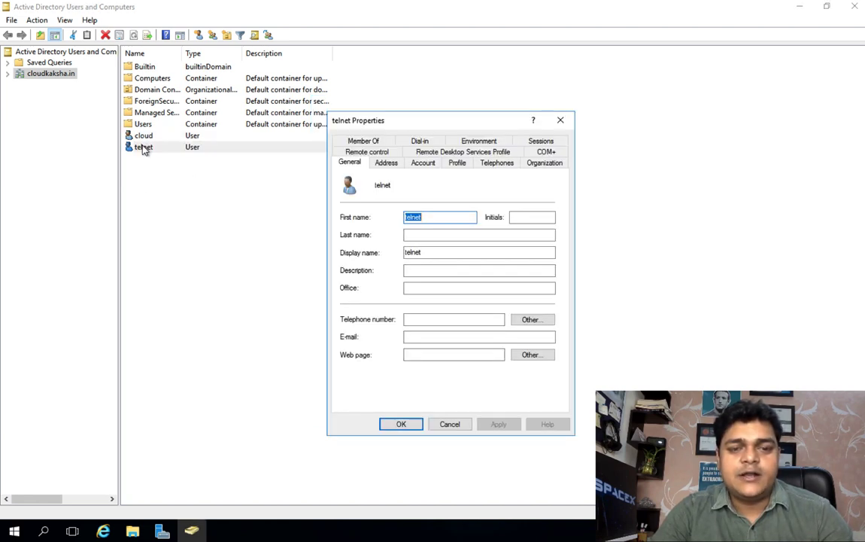
pyautogui.click(560, 120)
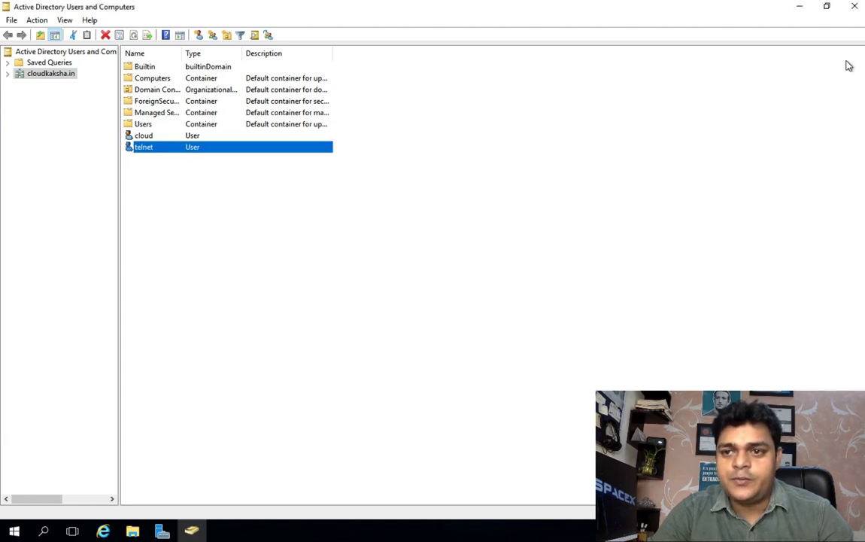
pyautogui.click(854, 8)
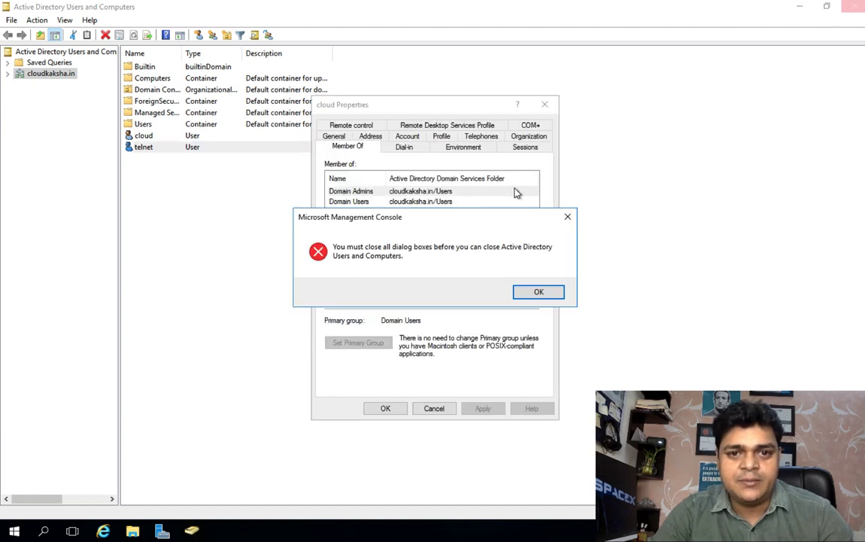
pyautogui.click(540, 293)
pyautogui.click(545, 106)
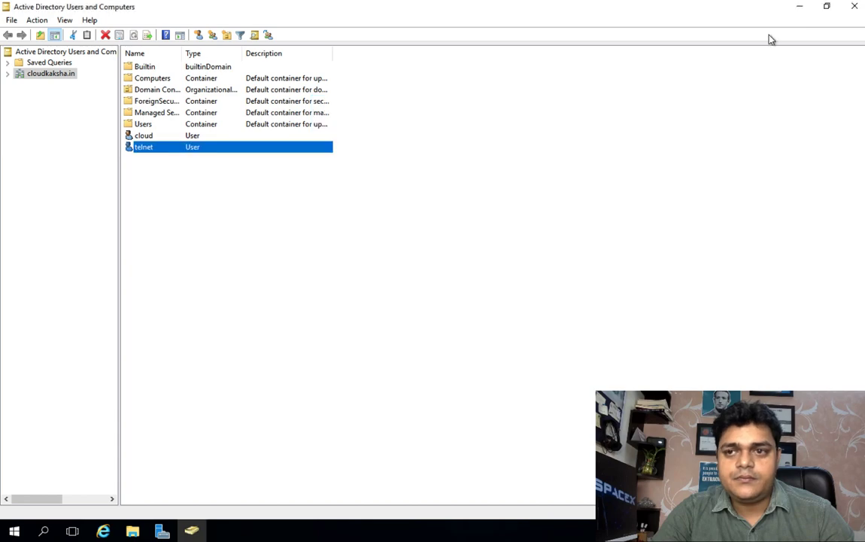
pyautogui.click(797, 9)
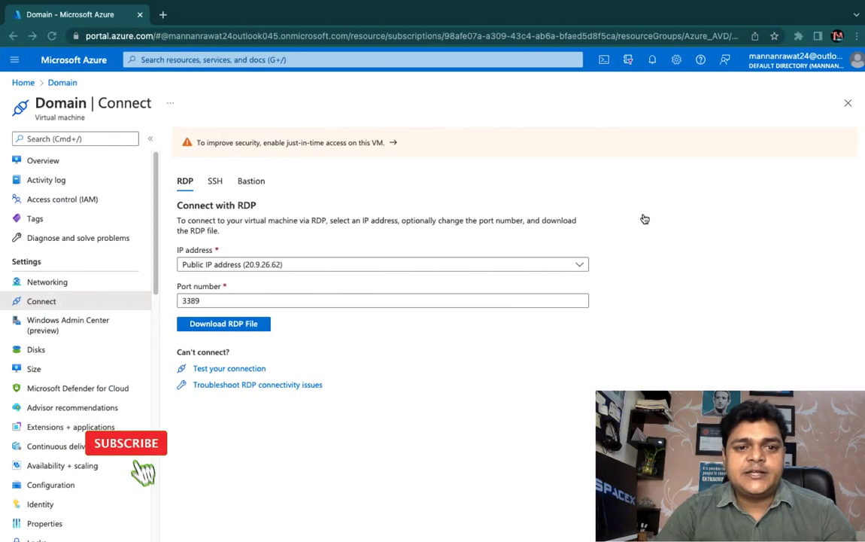
# - Switch to Chrome, open the Azure portal home page in a new tab and sign in with the personal Outlook account
pyautogui.rightClick(73, 60)
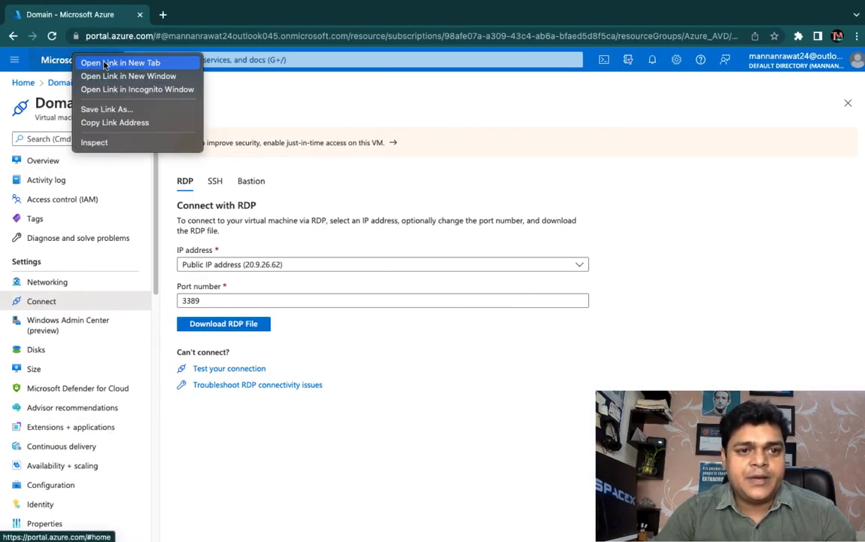
pyautogui.click(106, 65)
pyautogui.click(202, 14)
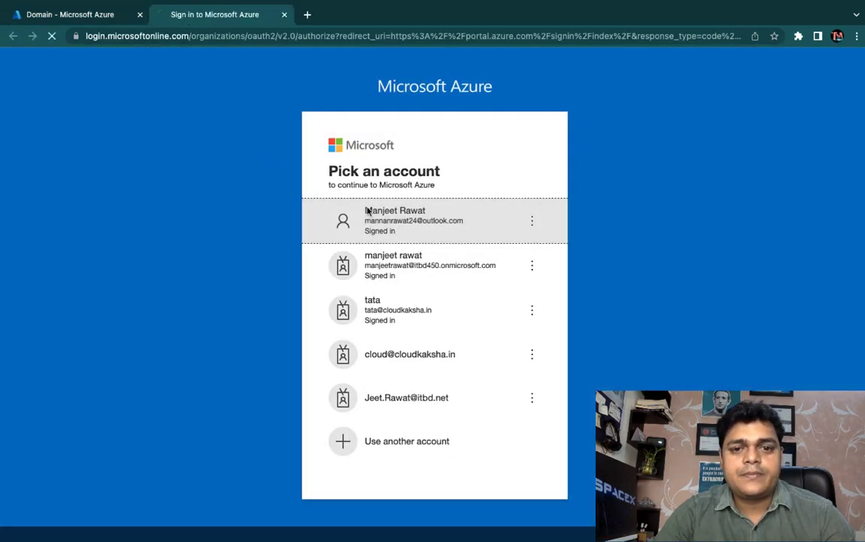
pyautogui.click(369, 213)
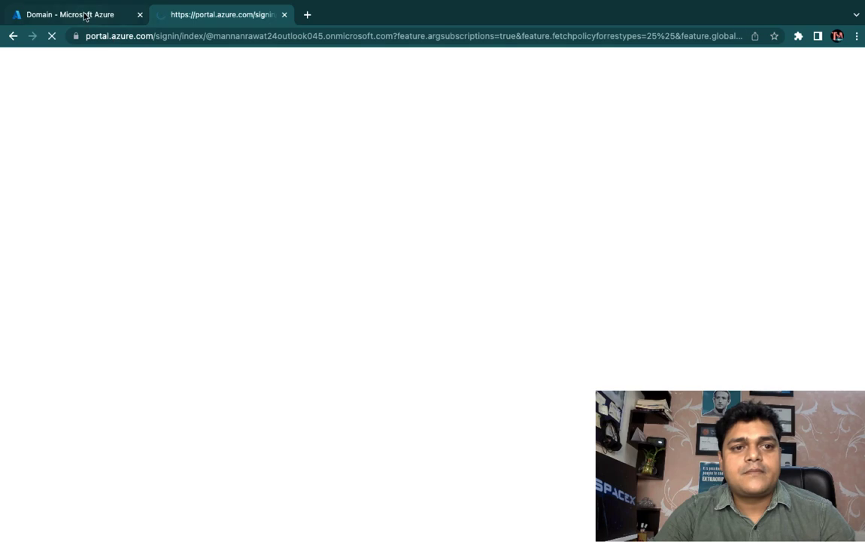
pyautogui.rightClick(85, 17)
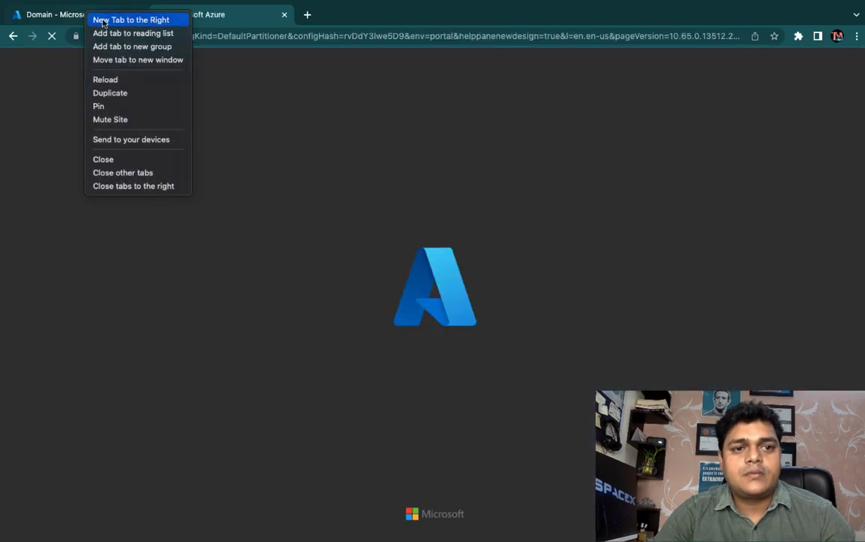
pyautogui.click(103, 20)
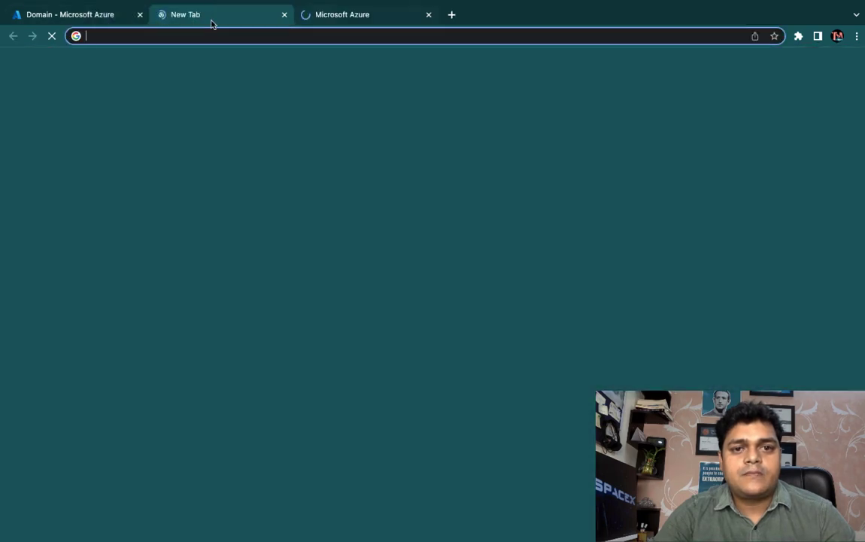
pyautogui.hotkey('ctrl', 'Tab')
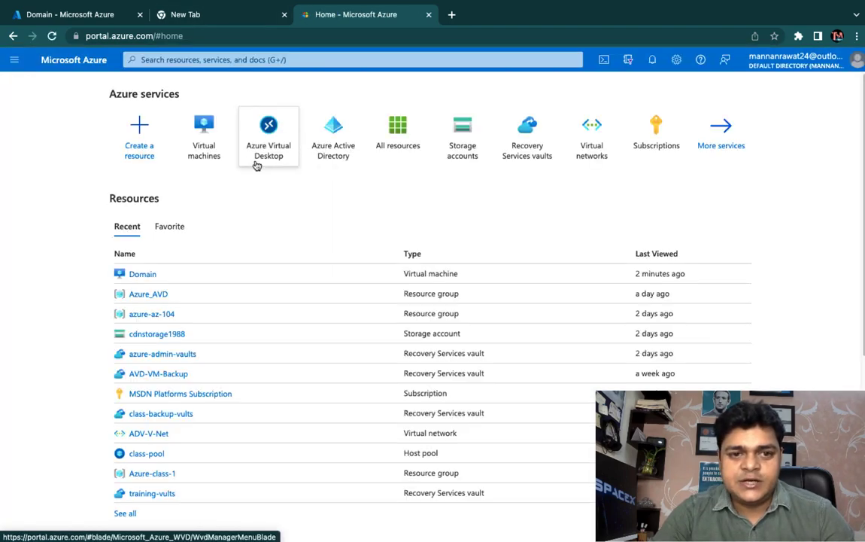
# - Check the on-premises sync status in Azure Active Directory's user list and close the empty browser tab
pyautogui.click(340, 155)
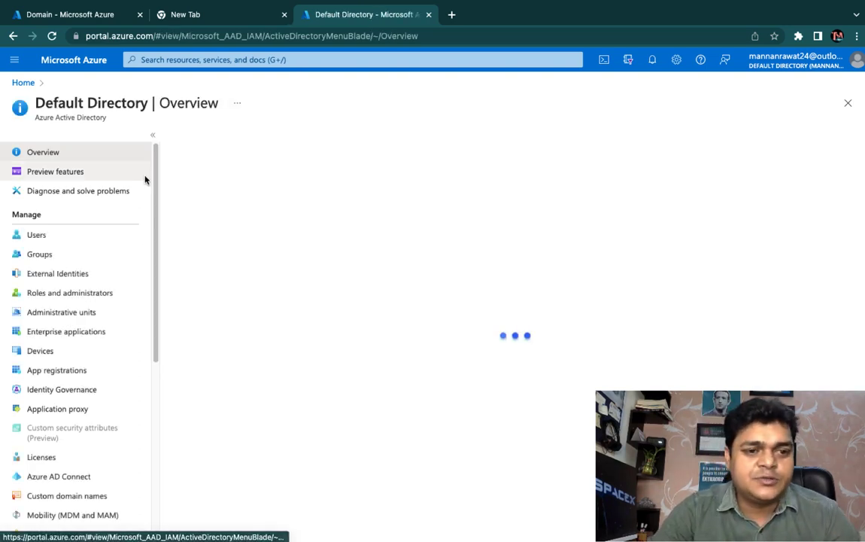
pyautogui.click(37, 240)
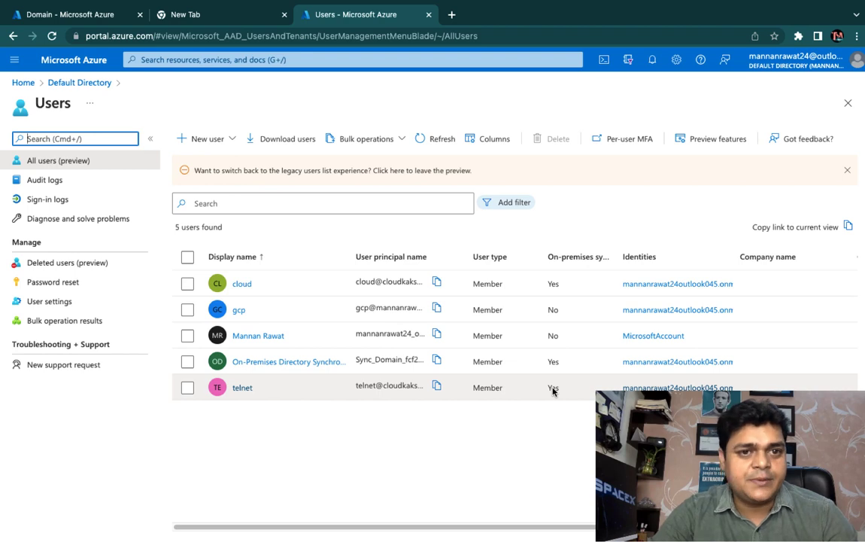
pyautogui.click(213, 18)
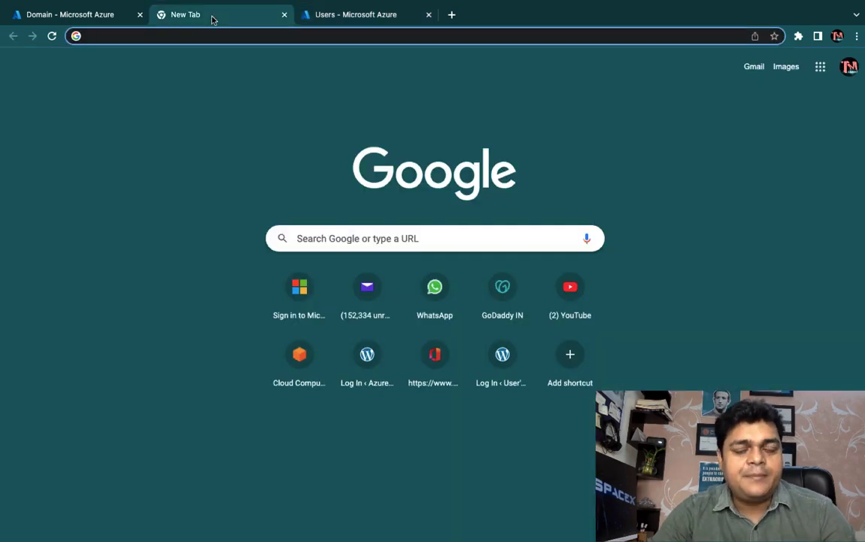
pyautogui.click(284, 15)
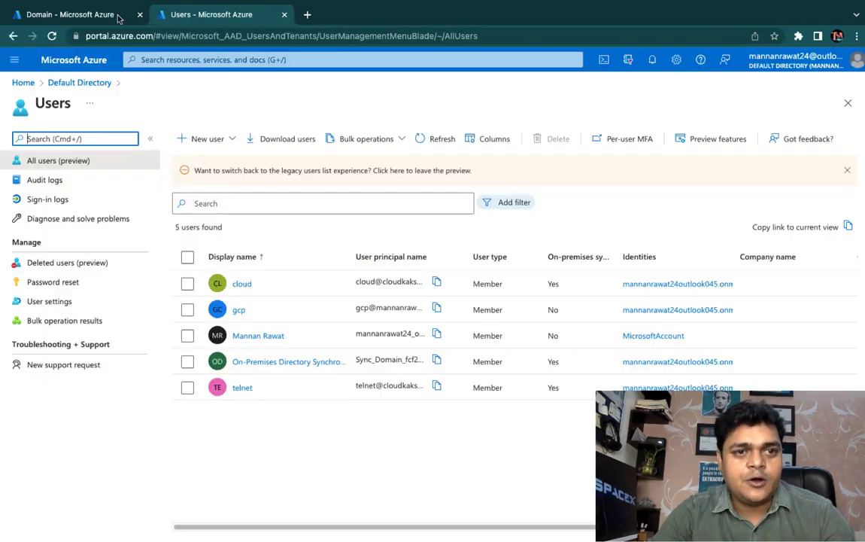
# - Open the portal home page in another tab beside the Users page, signing in with the same Outlook account
pyautogui.rightClick(82, 57)
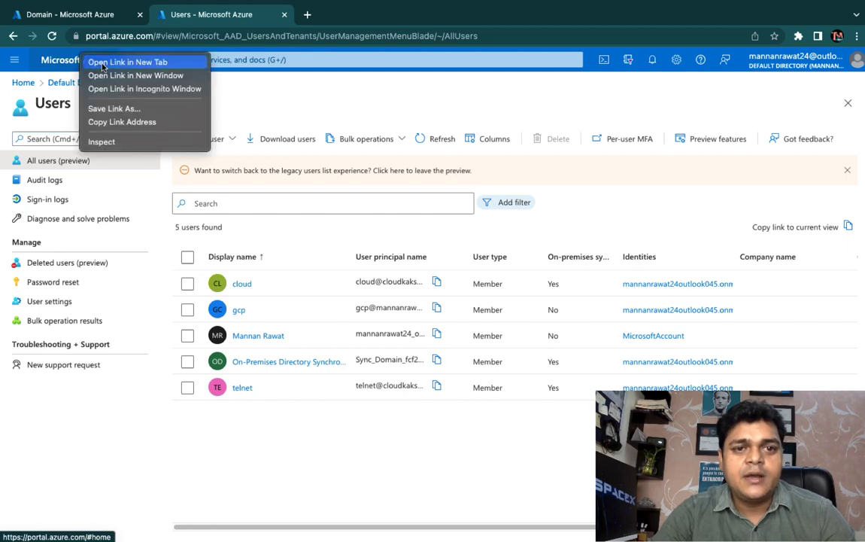
pyautogui.click(102, 65)
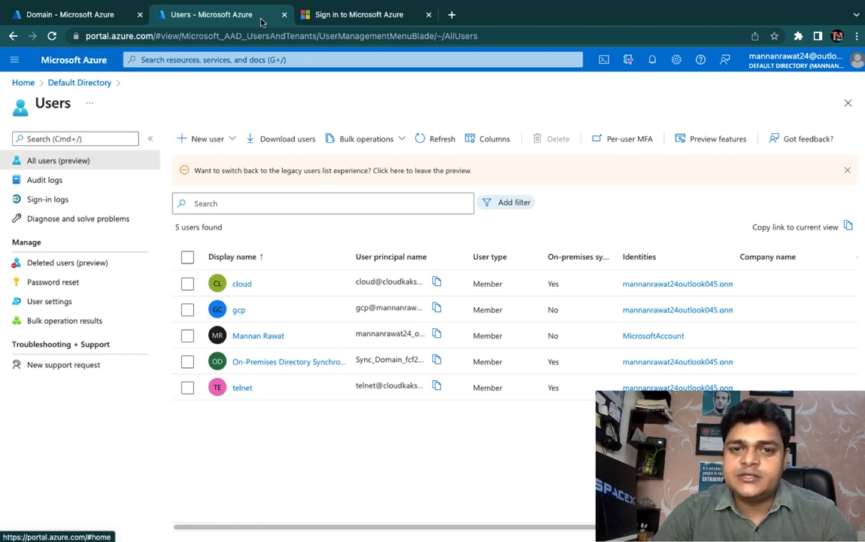
pyautogui.click(350, 12)
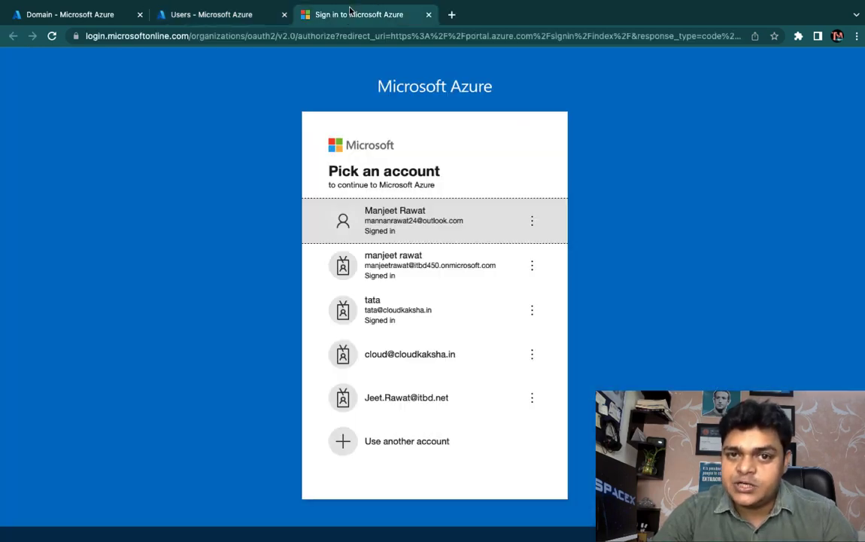
pyautogui.click(404, 225)
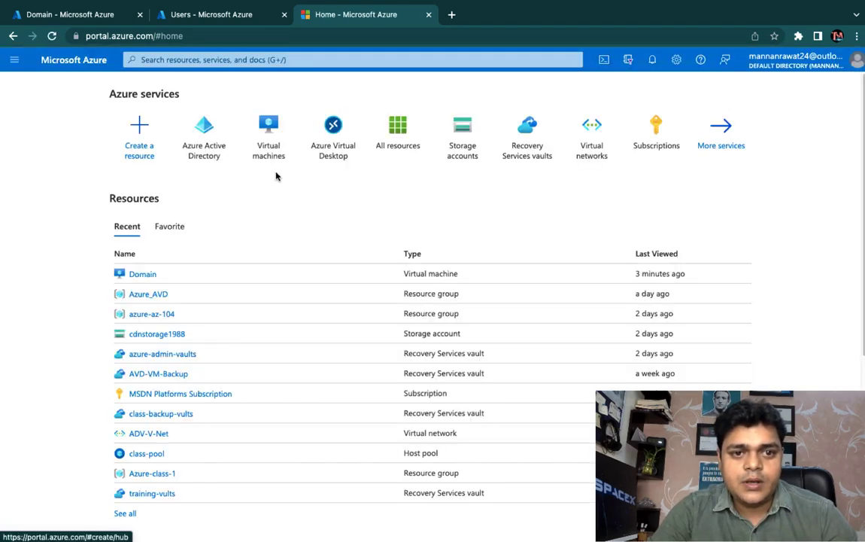
# - Start a new Azure virtual machine in the MSDN Platforms Subscription and the Azure_AVD resource group
pyautogui.click(267, 151)
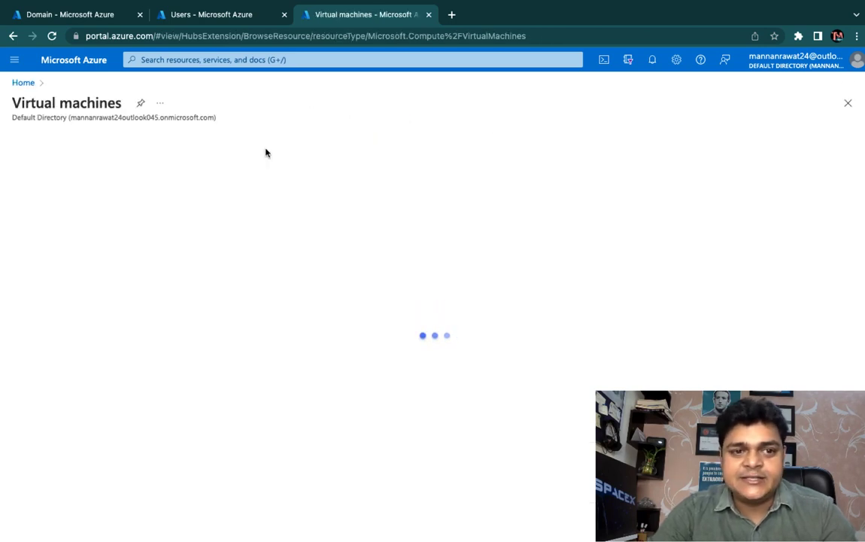
pyautogui.click(44, 140)
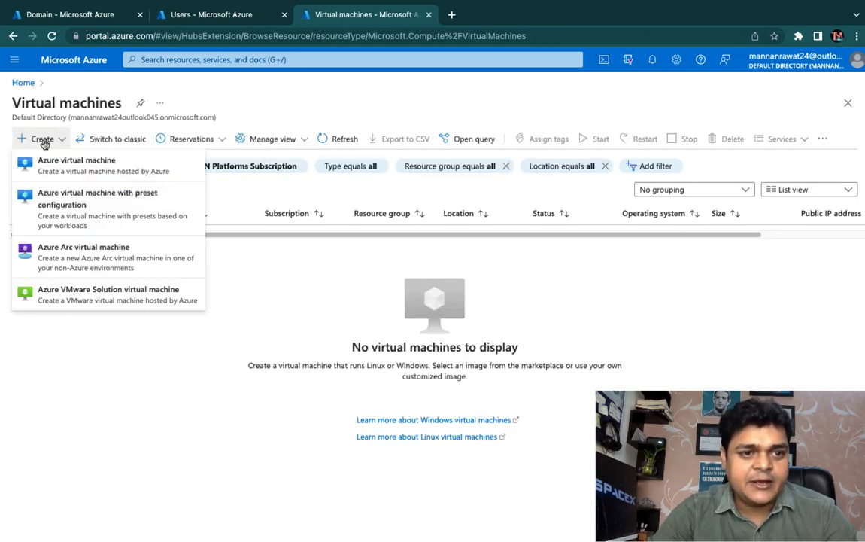
pyautogui.click(60, 161)
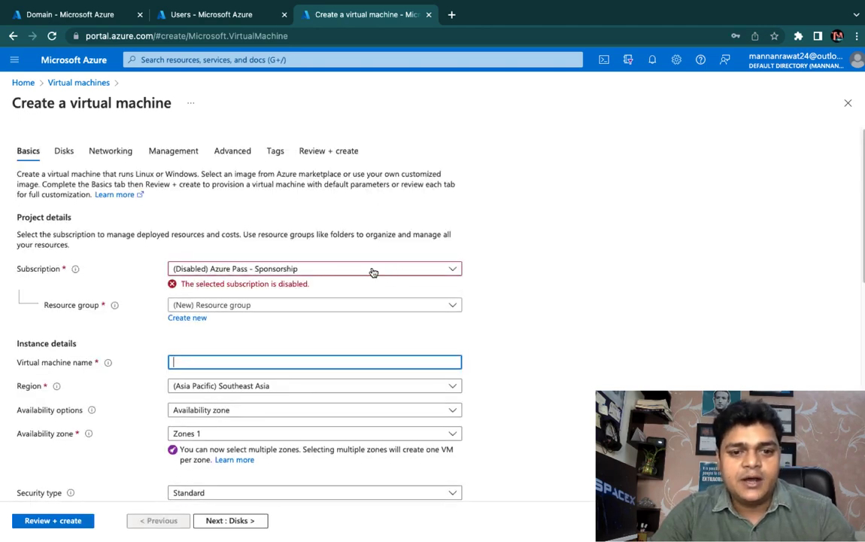
pyautogui.click(373, 272)
pyautogui.click(280, 349)
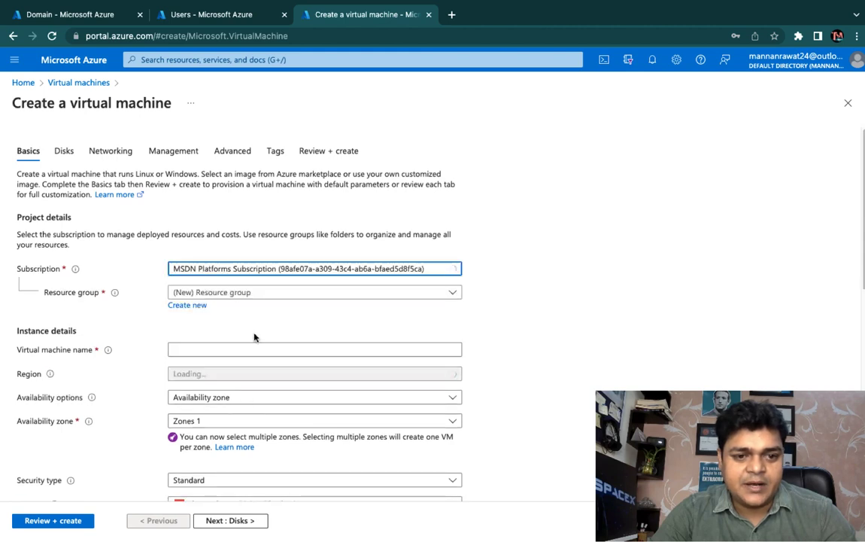
pyautogui.click(230, 292)
pyautogui.click(201, 333)
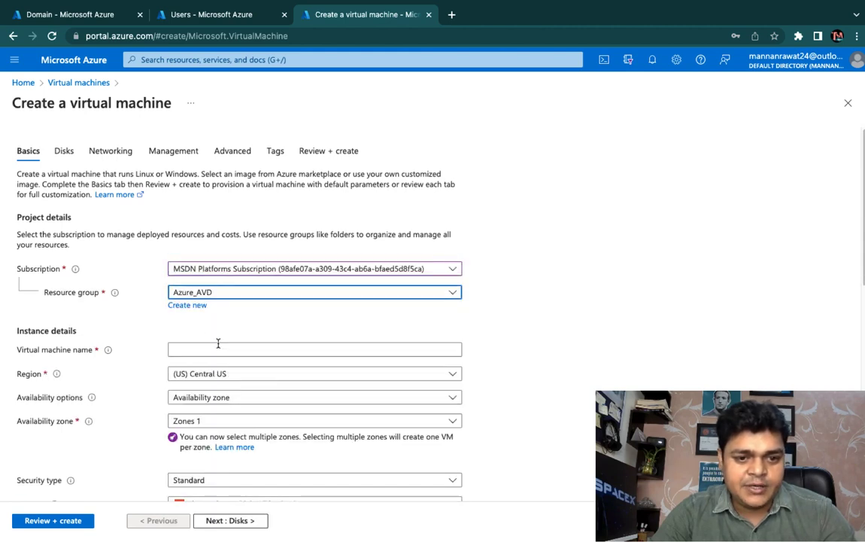
# - Name the virtual machine win-10
pyautogui.click(189, 349)
pyautogui.write('we')
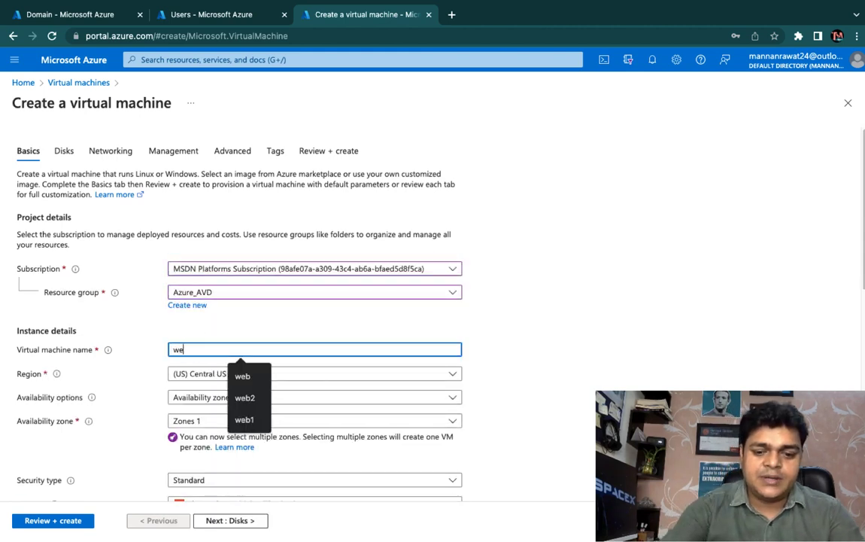
pyautogui.press('BackSpace')
pyautogui.press('BackSpace')
pyautogui.write('win-10')
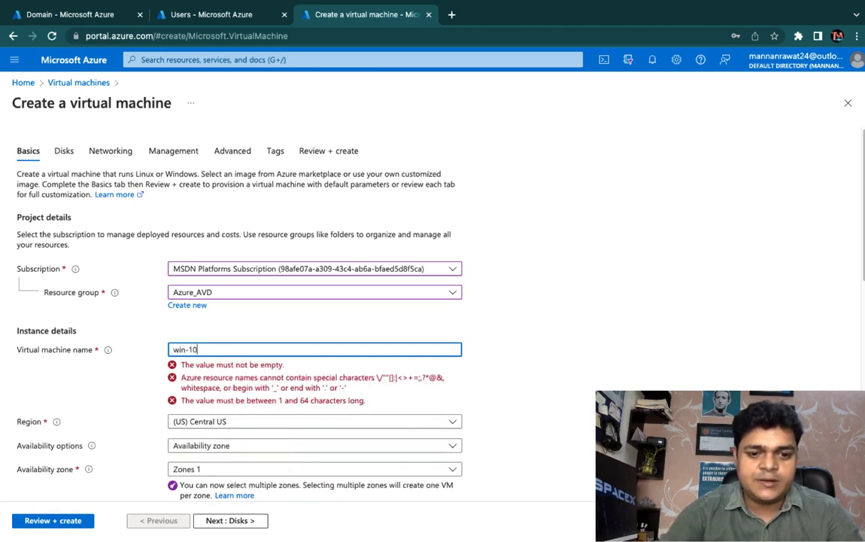
# - Keep the Central US region and set the availability option to no infrastructure redundancy required
pyautogui.scroll(-3, 198, 365)
pyautogui.click(226, 271)
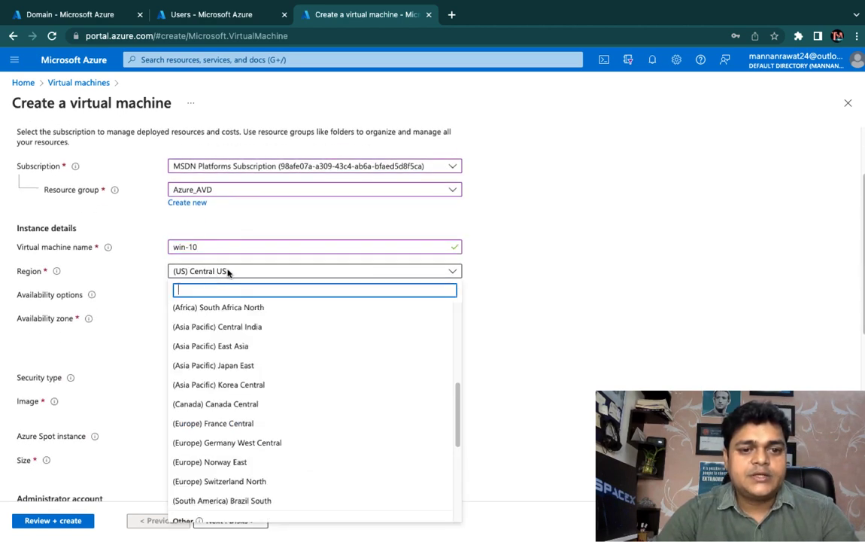
pyautogui.click(571, 290)
pyautogui.click(252, 296)
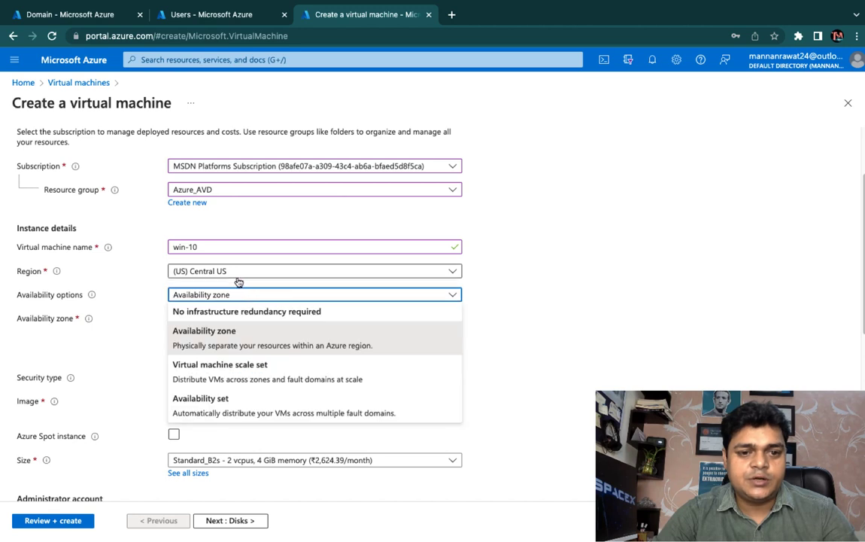
pyautogui.click(222, 313)
# - Choose the marketplace image Windows 10 Enterprise multi-session, version 1909 + Microsoft 365 Apps - x64 Gen 1
pyautogui.click(241, 344)
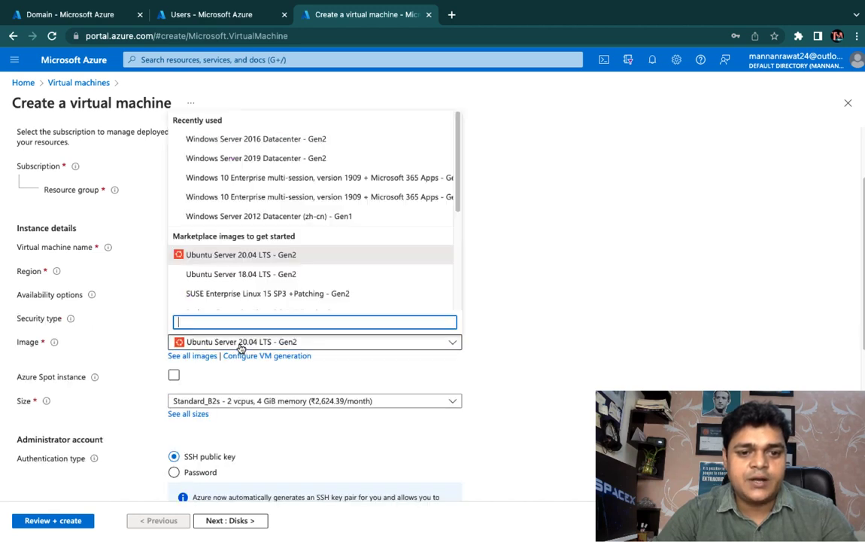
pyautogui.click(192, 356)
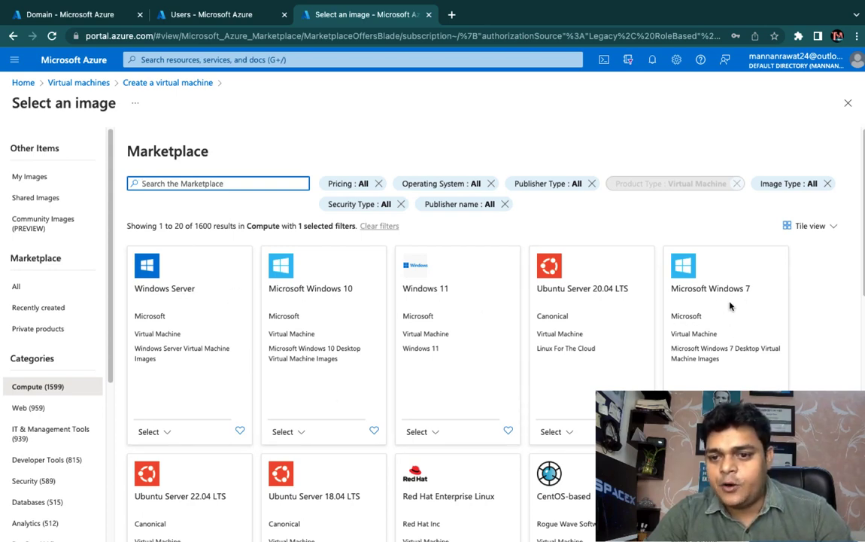
pyautogui.scroll(-5, 540, 401)
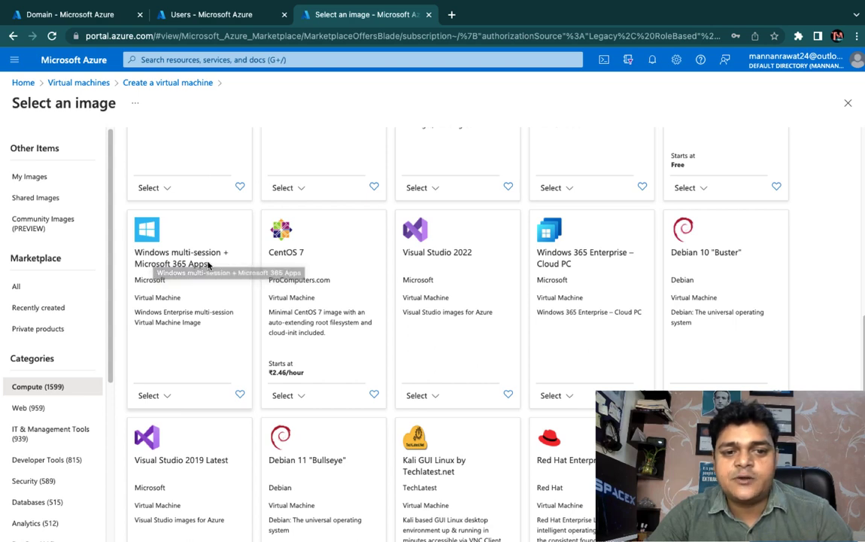
pyautogui.click(154, 395)
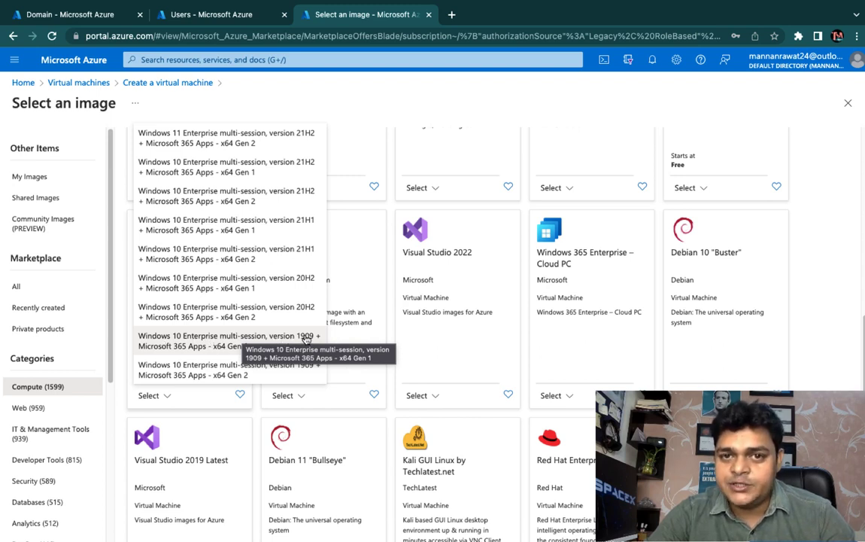
pyautogui.click(220, 346)
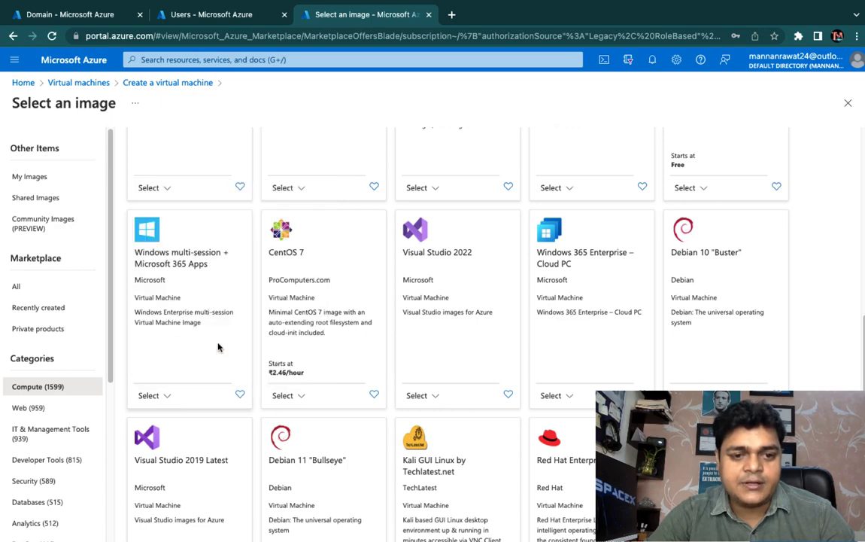
# - Set the administrator username to web, then enter and confirm the administrator password
pyautogui.scroll(-3, 220, 347)
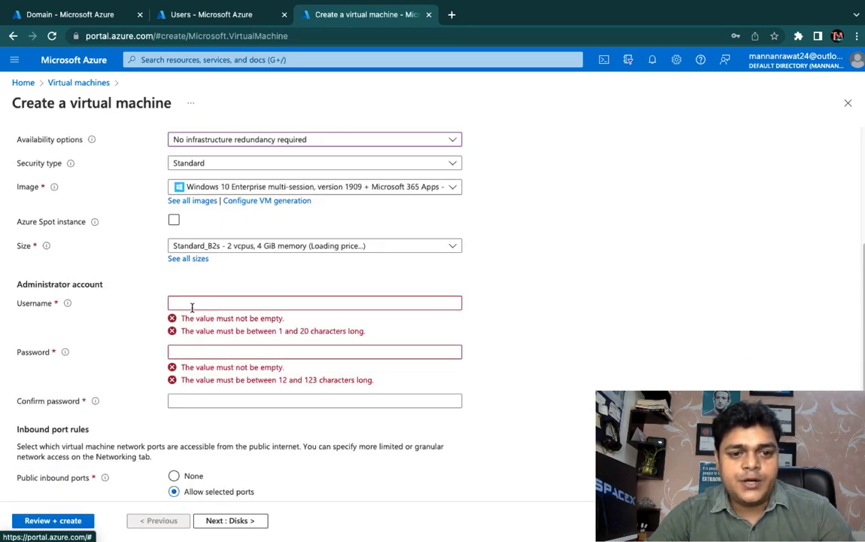
pyautogui.click(192, 304)
pyautogui.write('web')
pyautogui.click(238, 329)
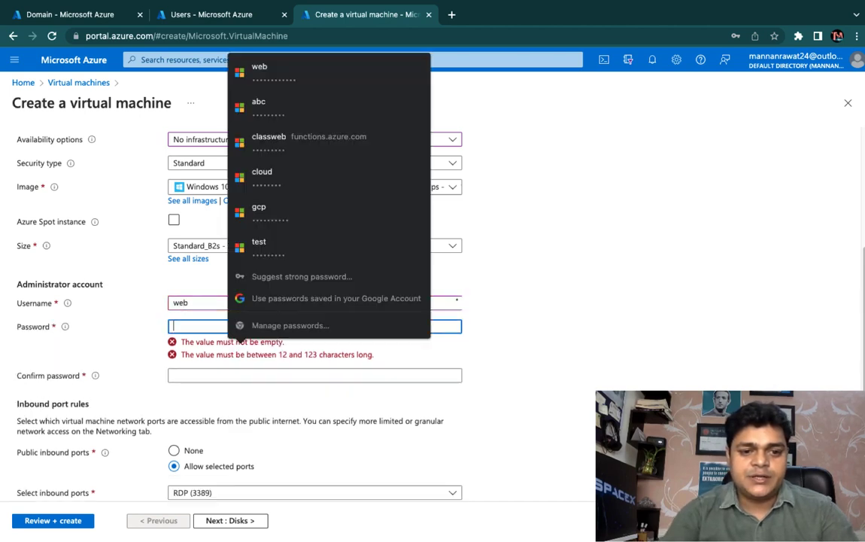
pyautogui.write('••••••••')
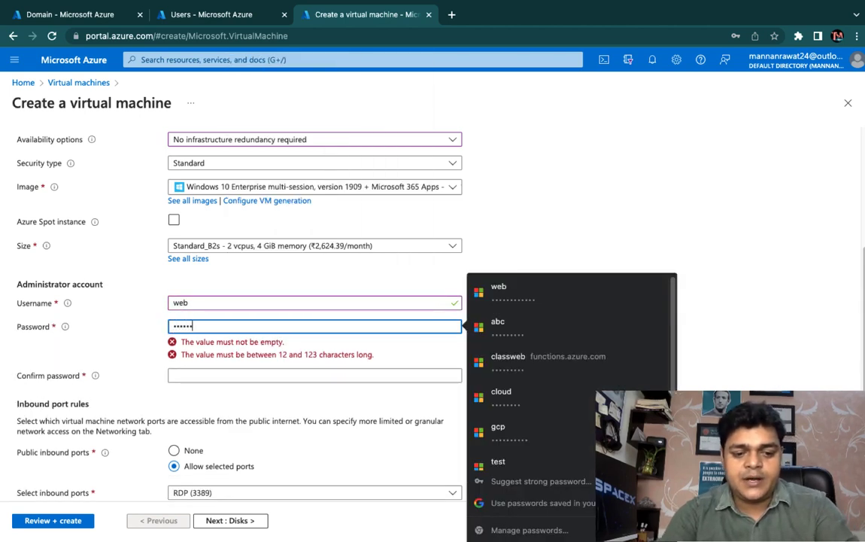
pyautogui.write('••')
pyautogui.press('Tab')
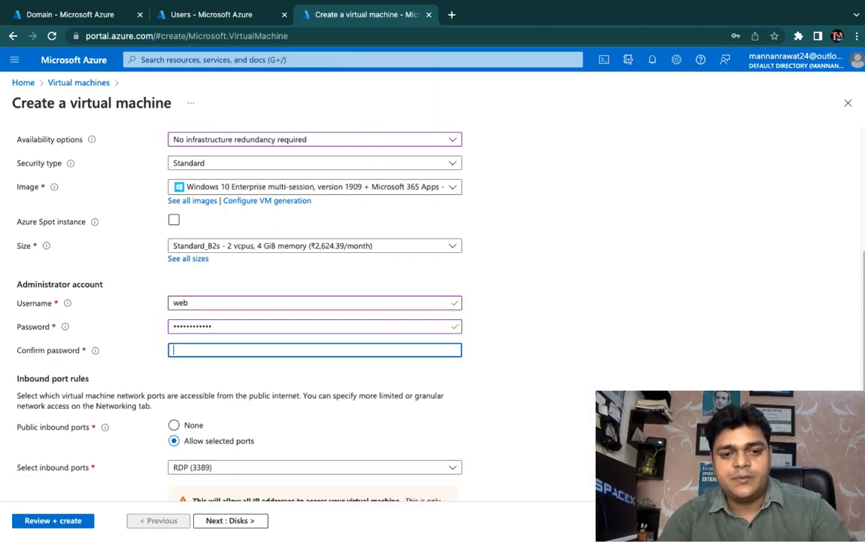
pyautogui.write('•••••••••')
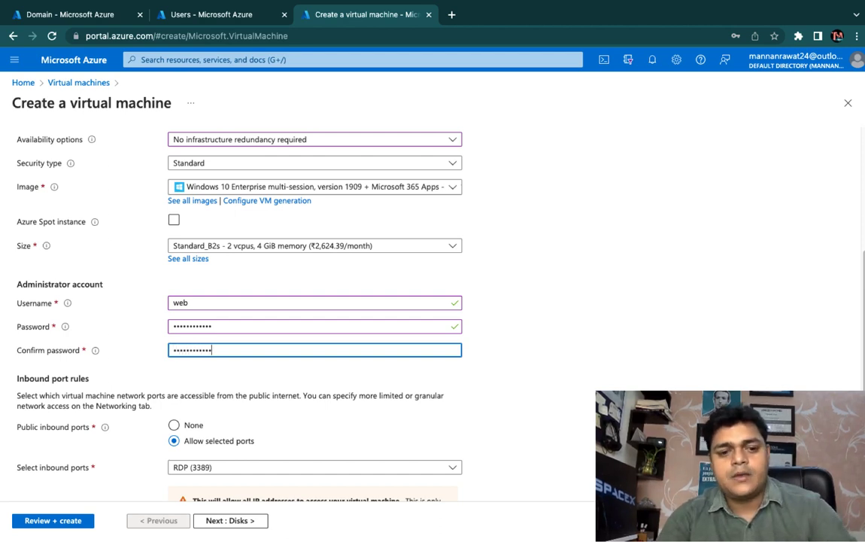
# - Confirm the eligible Windows 10 license with multi-tenant hosting rights in the virtual machine's basic settings
pyautogui.scroll(-3, 268, 367)
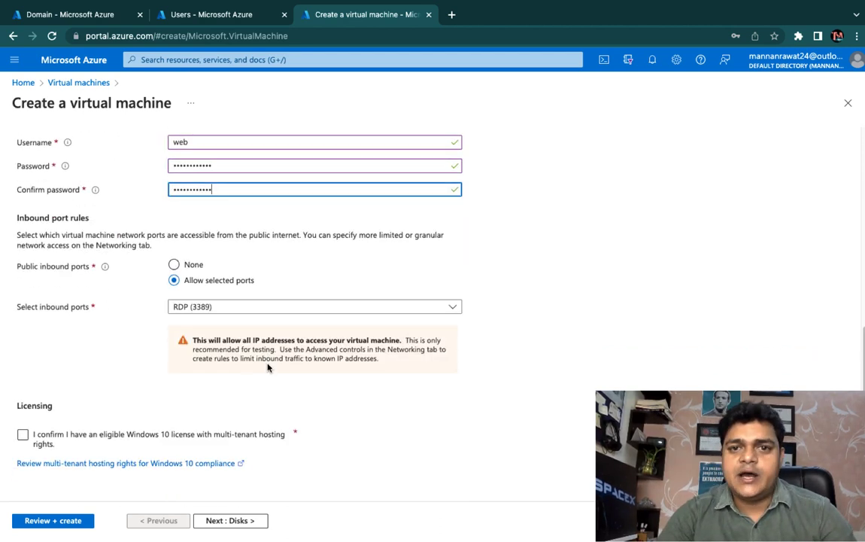
pyautogui.click(231, 521)
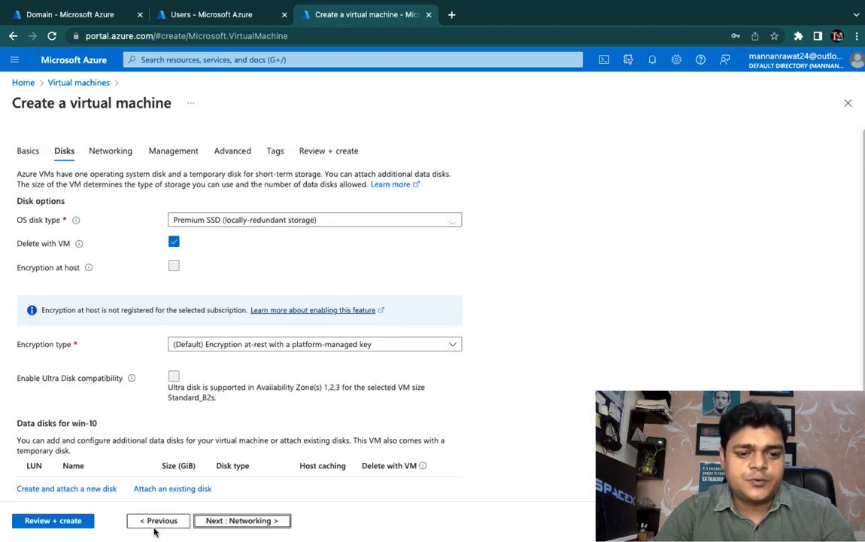
pyautogui.click(153, 520)
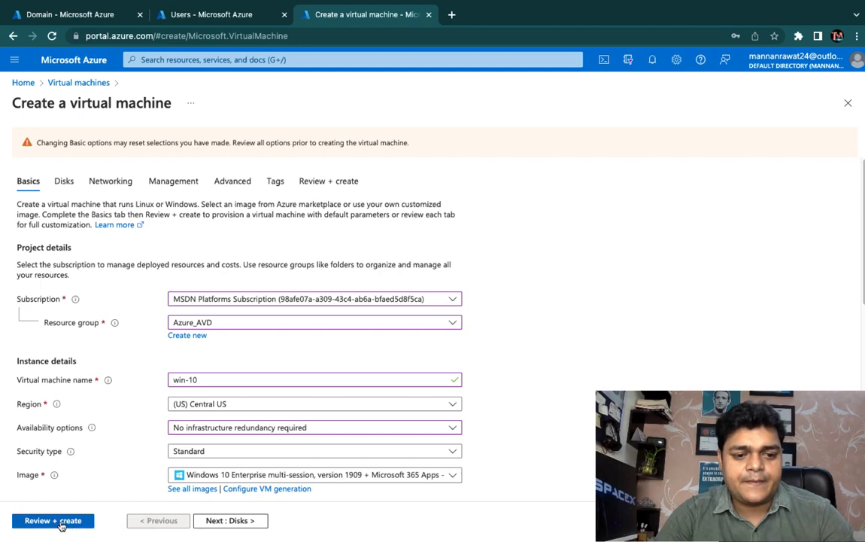
pyautogui.scroll(-6, 173, 481)
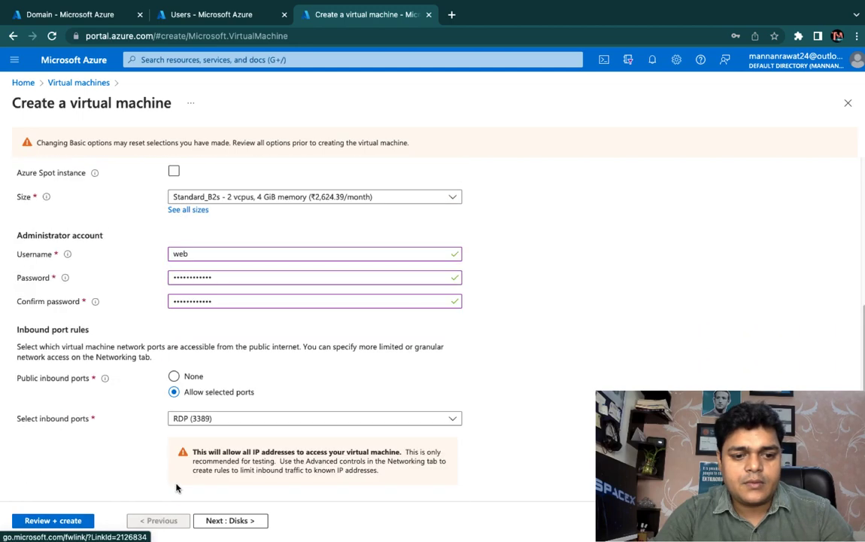
pyautogui.click(23, 434)
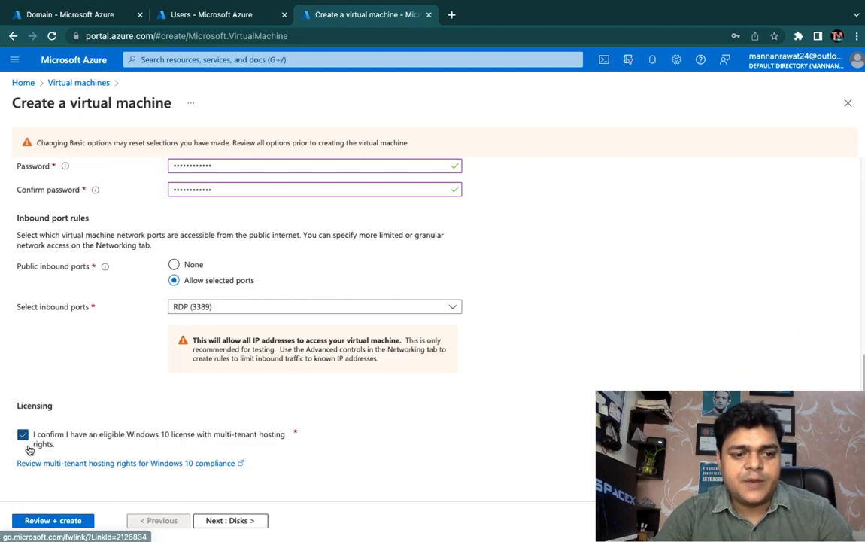
# - Keep the default disk settings and the AVD-V-Net network with its Domain subnet, then validate and create the virtual machine
pyautogui.click(228, 523)
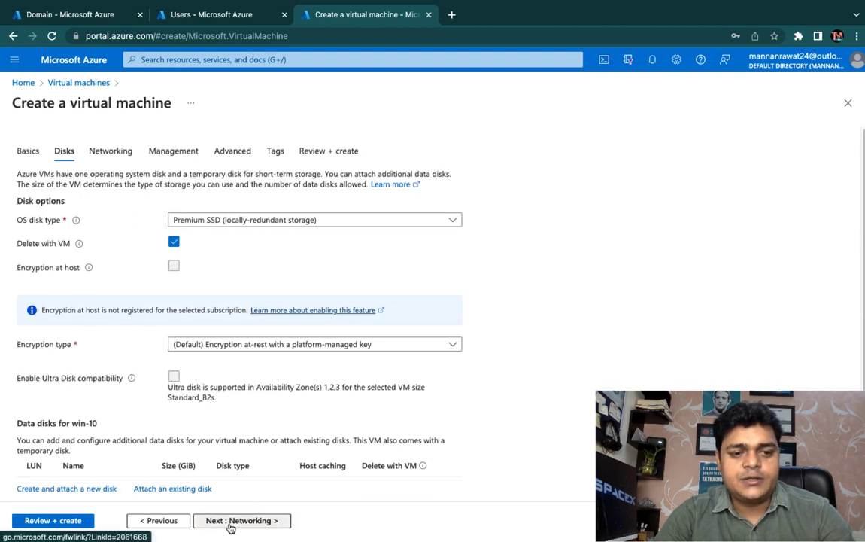
pyautogui.click(231, 523)
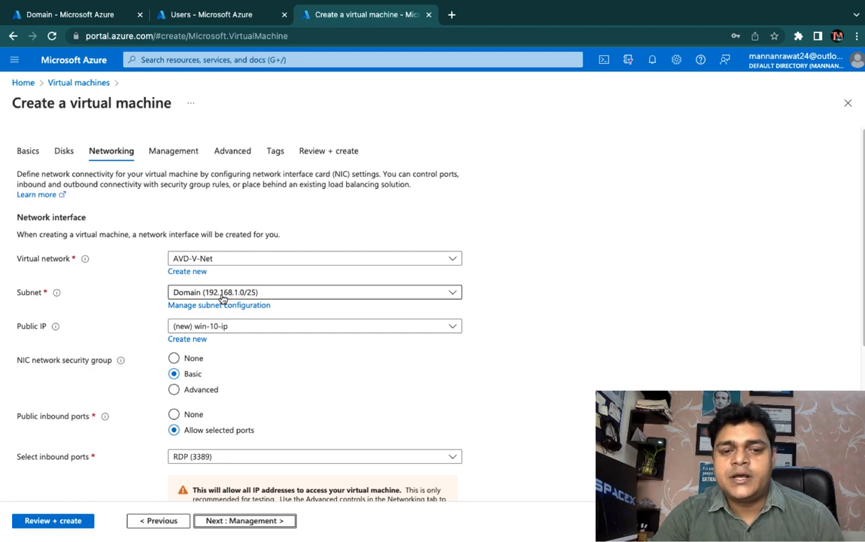
pyautogui.click(66, 521)
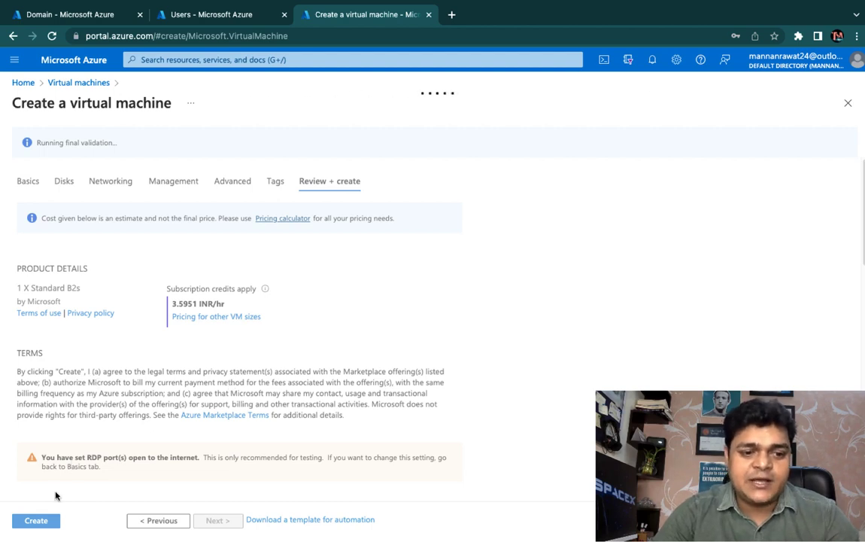
pyautogui.click(40, 527)
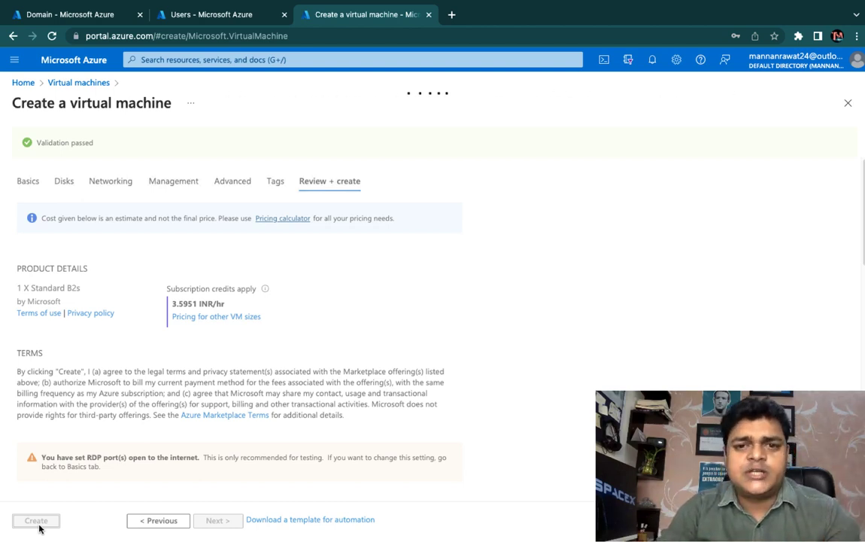
# - Switch to OneNote and handwrite "FS-Logix" in white with the 0.5 mm pen below the host pool diagram, framed by a rectangle
pyautogui.hotkey('ctrl', 'Right')
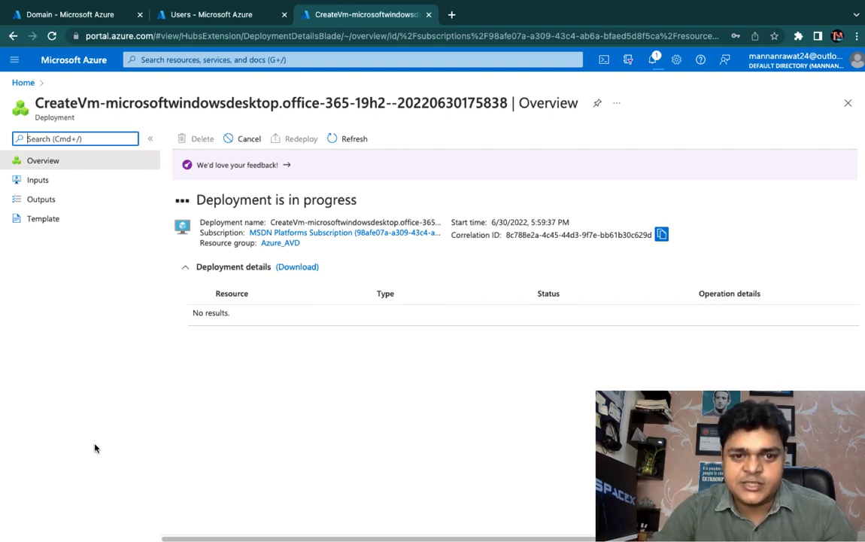
pyautogui.hotkey('ctrl', 'Right')
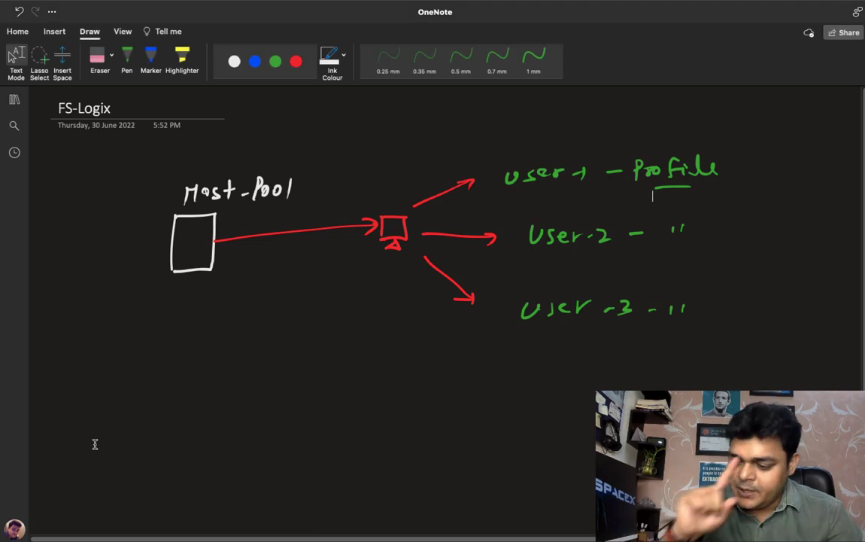
pyautogui.click(127, 56)
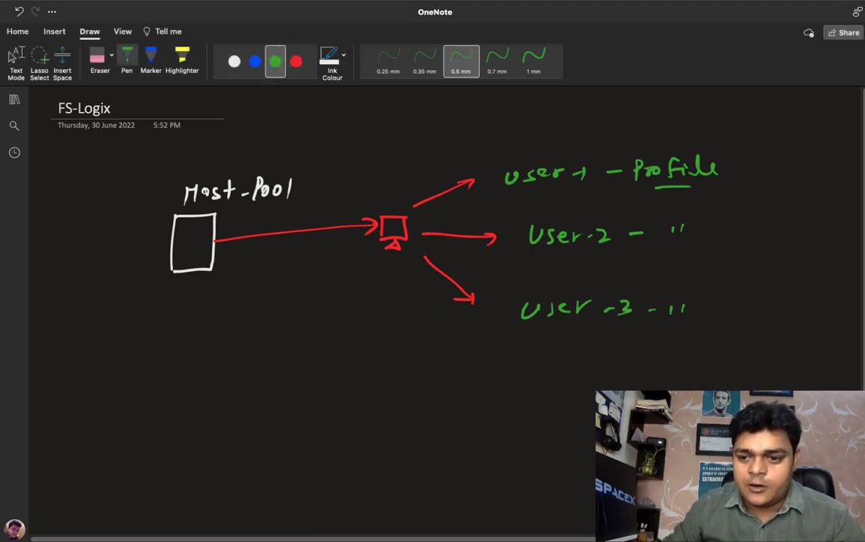
pyautogui.scroll(-5, 444, 301)
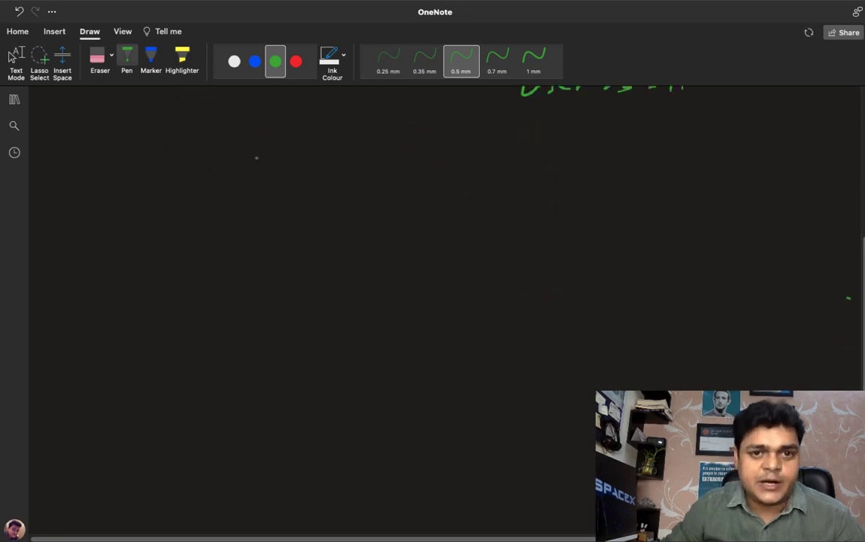
pyautogui.click(239, 64)
pyautogui.moveTo(321, 160)
pyautogui.mouseDown()
pyautogui.moveTo(320, 184)
pyautogui.moveTo(336, 156)
pyautogui.mouseUp()
pyautogui.moveTo(322, 171); pyautogui.dragTo(333, 171)
pyautogui.moveTo(346, 161)
pyautogui.mouseDown()
pyautogui.moveTo(353, 167)
pyautogui.moveTo(341, 180)
pyautogui.mouseUp()
pyautogui.moveTo(366, 171)
pyautogui.mouseDown()
pyautogui.moveTo(413, 181)
pyautogui.moveTo(427, 170)
pyautogui.moveTo(436, 192)
pyautogui.moveTo(455, 178)
pyautogui.moveTo(480, 180)
pyautogui.mouseUp()
pyautogui.click(452, 166)
pyautogui.moveTo(479, 163); pyautogui.dragTo(467, 181)
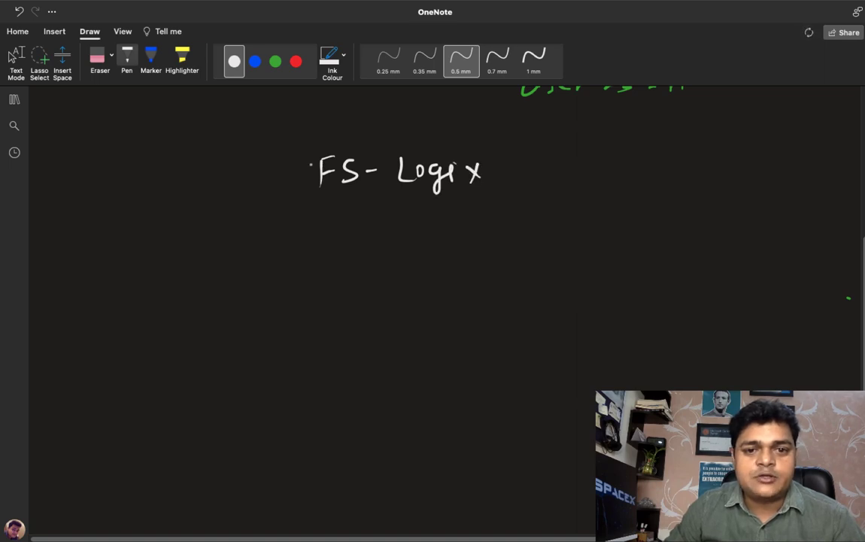
pyautogui.moveTo(301, 197)
pyautogui.mouseDown()
pyautogui.moveTo(301, 147)
pyautogui.moveTo(500, 145)
pyautogui.moveTo(426, 200)
pyautogui.moveTo(301, 211)
pyautogui.mouseUp()
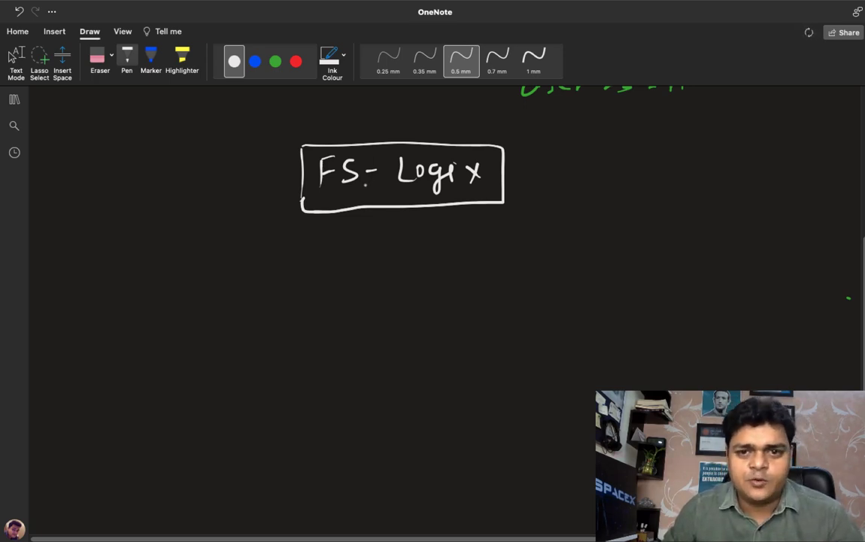
pyautogui.press('Escape')
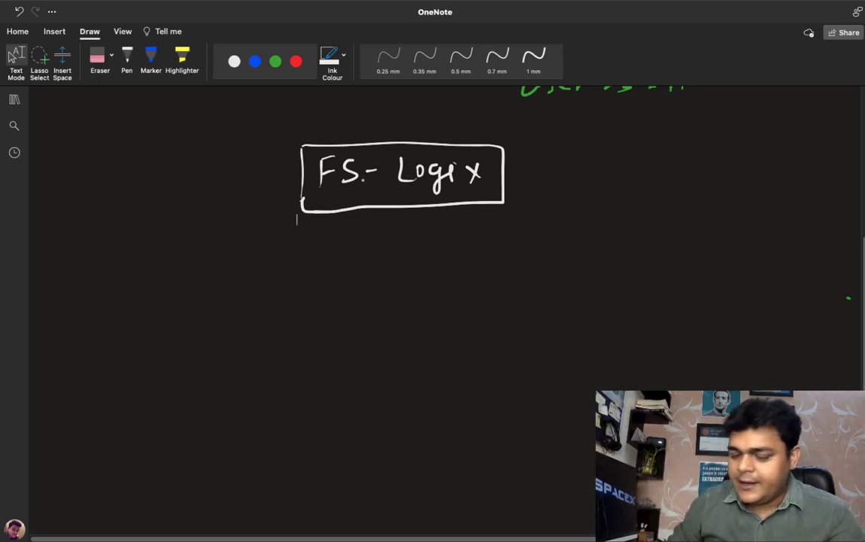
# - Handwrite "AVD" in red with the 0.5 mm pen below the framed "FS-Logix" title
pyautogui.click(126, 59)
pyautogui.click(295, 63)
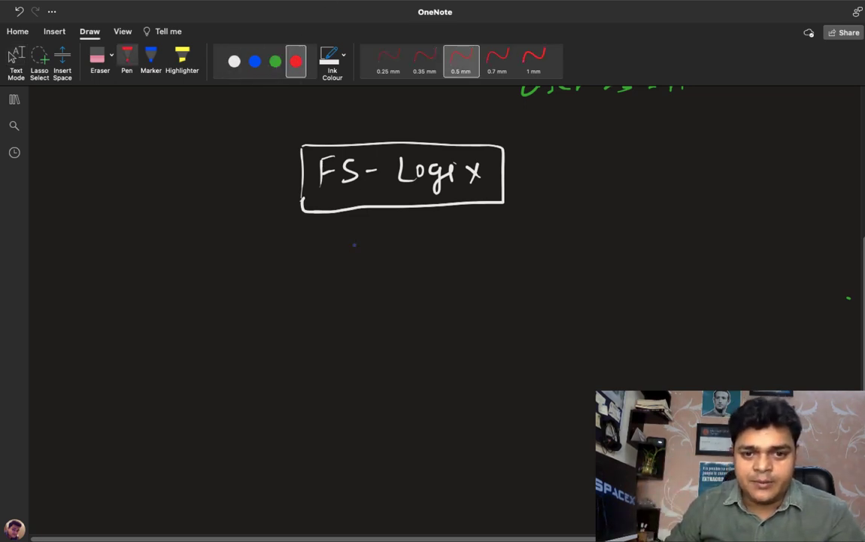
pyautogui.moveTo(344, 258)
pyautogui.mouseDown()
pyautogui.moveTo(366, 257)
pyautogui.moveTo(362, 246)
pyautogui.mouseUp()
pyautogui.moveTo(388, 237)
pyautogui.mouseDown()
pyautogui.moveTo(403, 232)
pyautogui.moveTo(418, 254)
pyautogui.mouseUp()
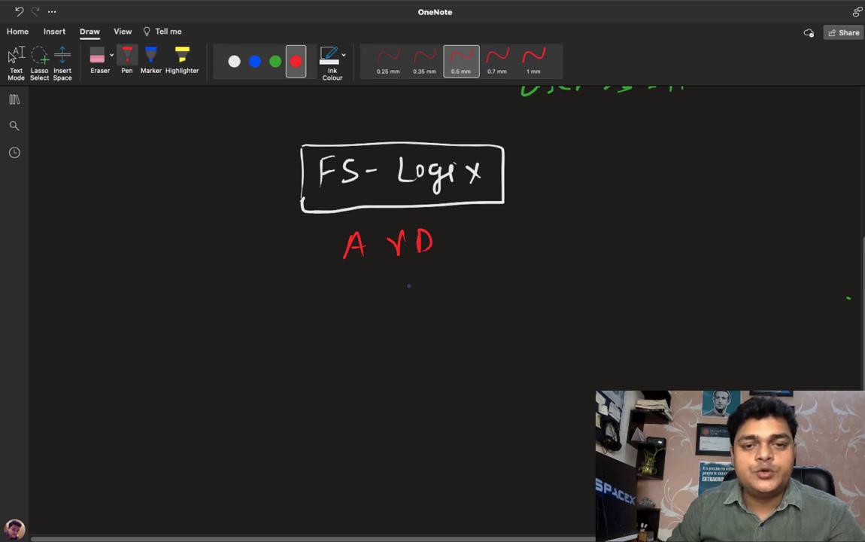
# - Handwrite the first list item in green, "1- Create Normal VM (win-10 + Multi session)", undoing the misdrawn stroke after the opening bracket
pyautogui.click(275, 62)
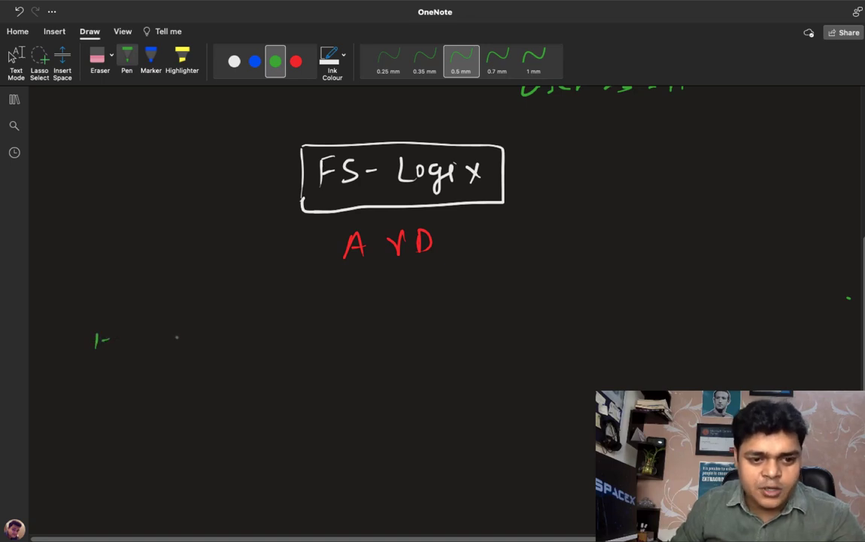
pyautogui.moveTo(123, 336)
pyautogui.mouseDown()
pyautogui.moveTo(183, 340)
pyautogui.moveTo(246, 330)
pyautogui.moveTo(299, 340)
pyautogui.moveTo(316, 330)
pyautogui.moveTo(397, 342)
pyautogui.mouseUp()
pyautogui.moveTo(425, 324)
pyautogui.mouseDown()
pyautogui.moveTo(419, 343)
pyautogui.moveTo(448, 331)
pyautogui.mouseUp()
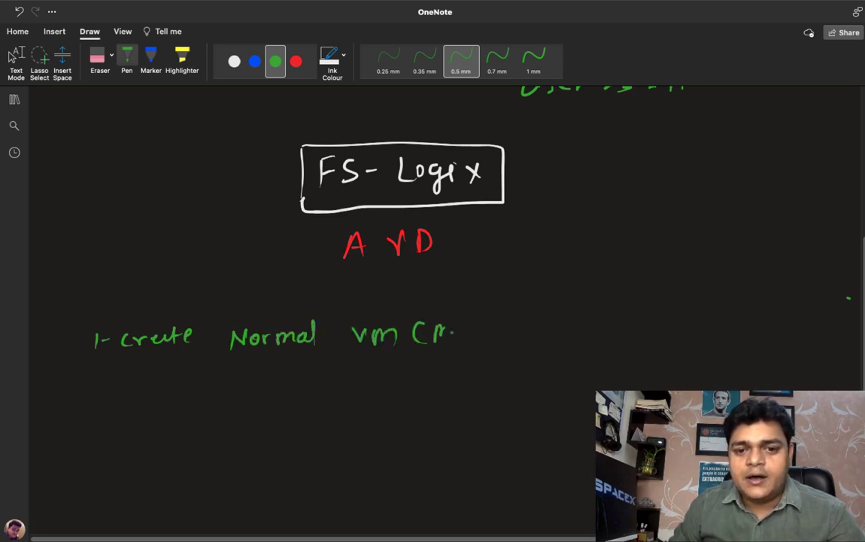
pyautogui.press('super+z')
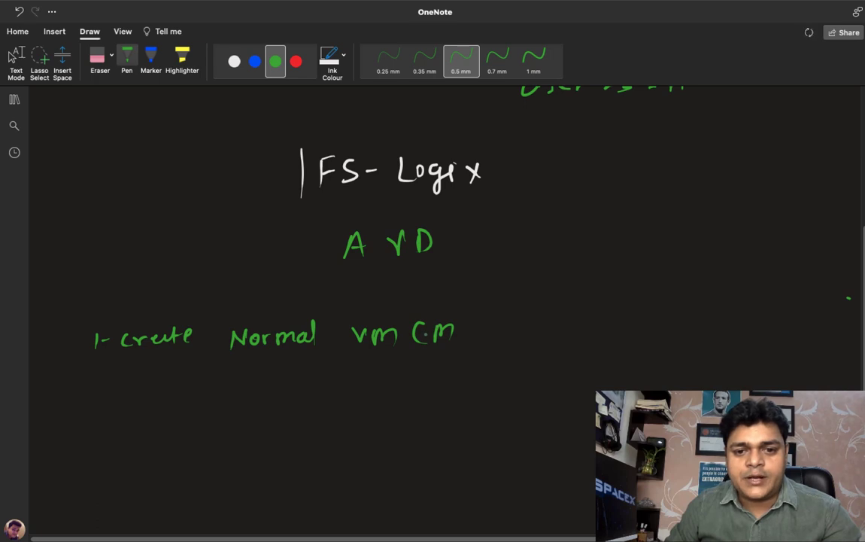
pyautogui.press('super+z')
pyautogui.moveTo(426, 331)
pyautogui.mouseDown()
pyautogui.moveTo(452, 342)
pyautogui.moveTo(503, 331)
pyautogui.mouseUp()
pyautogui.moveTo(506, 324)
pyautogui.mouseDown()
pyautogui.moveTo(505, 341)
pyautogui.moveTo(514, 326)
pyautogui.mouseUp()
pyautogui.moveTo(540, 333); pyautogui.dragTo(610, 340)
pyautogui.moveTo(615, 319)
pyautogui.mouseDown()
pyautogui.moveTo(617, 337)
pyautogui.moveTo(670, 336)
pyautogui.mouseUp()
pyautogui.moveTo(684, 327)
pyautogui.mouseDown()
pyautogui.moveTo(686, 337)
pyautogui.moveTo(704, 331)
pyautogui.moveTo(728, 342)
pyautogui.moveTo(681, 343)
pyautogui.mouseUp()
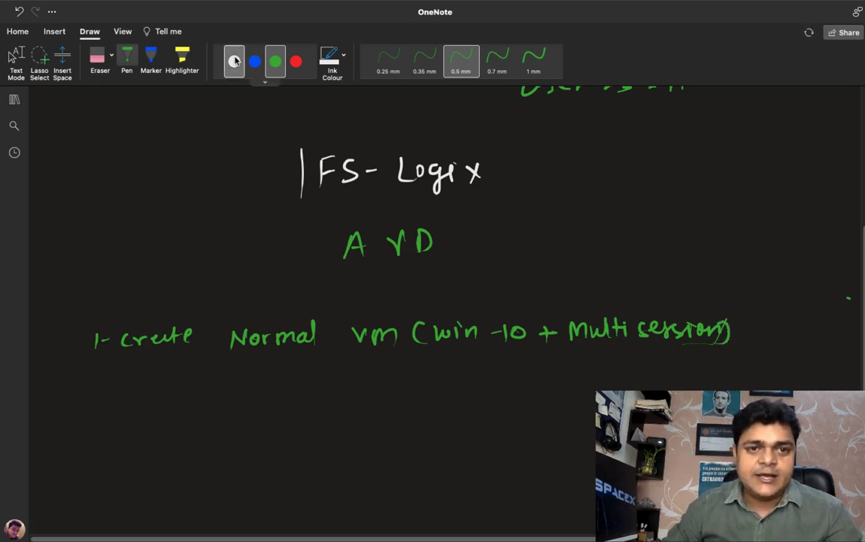
# - Handwrite "2- Connect RDP" and "3- Download Fslogix" in green as the second and third list items
pyautogui.moveTo(91, 405)
pyautogui.mouseDown()
pyautogui.moveTo(103, 427)
pyautogui.moveTo(119, 415)
pyautogui.moveTo(222, 404)
pyautogui.mouseUp()
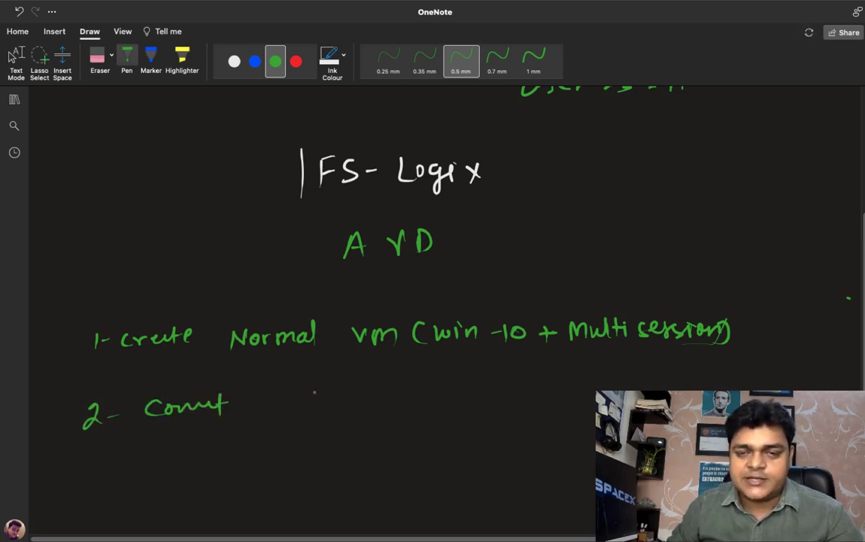
pyautogui.moveTo(280, 396)
pyautogui.mouseDown()
pyautogui.moveTo(292, 413)
pyautogui.moveTo(344, 393)
pyautogui.mouseUp()
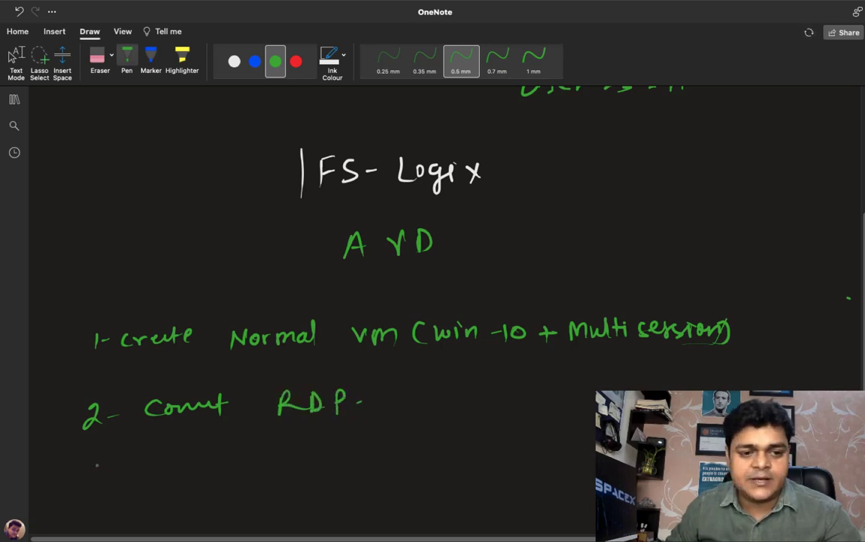
pyautogui.moveTo(93, 459)
pyautogui.mouseDown()
pyautogui.moveTo(94, 475)
pyautogui.moveTo(140, 455)
pyautogui.mouseUp()
pyautogui.scroll(-2, 512, 418)
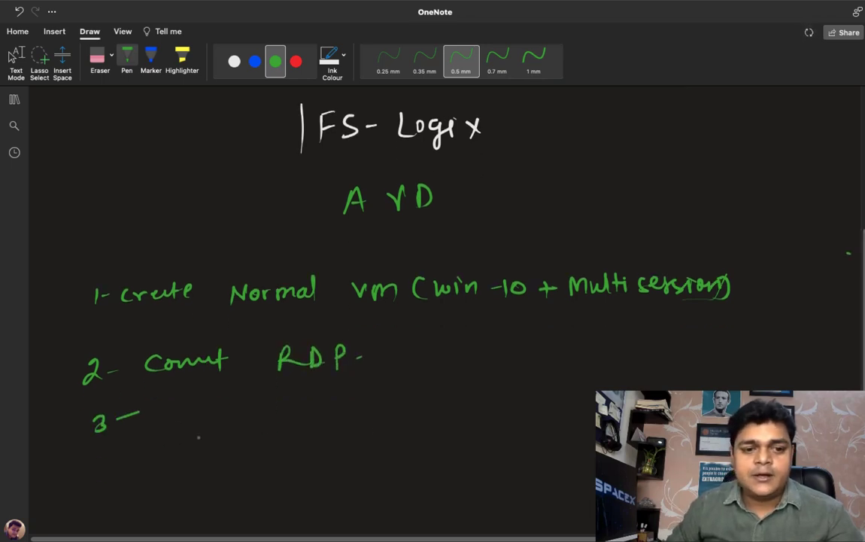
pyautogui.moveTo(181, 407); pyautogui.dragTo(194, 425)
pyautogui.moveTo(200, 418); pyautogui.dragTo(288, 399)
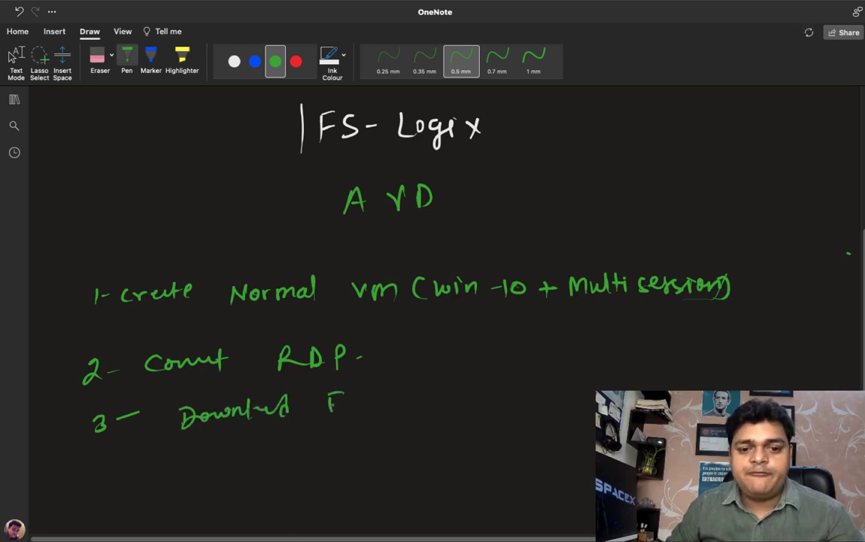
pyautogui.moveTo(356, 400)
pyautogui.mouseDown()
pyautogui.moveTo(345, 413)
pyautogui.moveTo(372, 413)
pyautogui.mouseUp()
pyautogui.moveTo(388, 403)
pyautogui.mouseDown()
pyautogui.moveTo(384, 413)
pyautogui.moveTo(407, 428)
pyautogui.moveTo(432, 411)
pyautogui.mouseUp()
pyautogui.moveTo(450, 401); pyautogui.dragTo(445, 412)
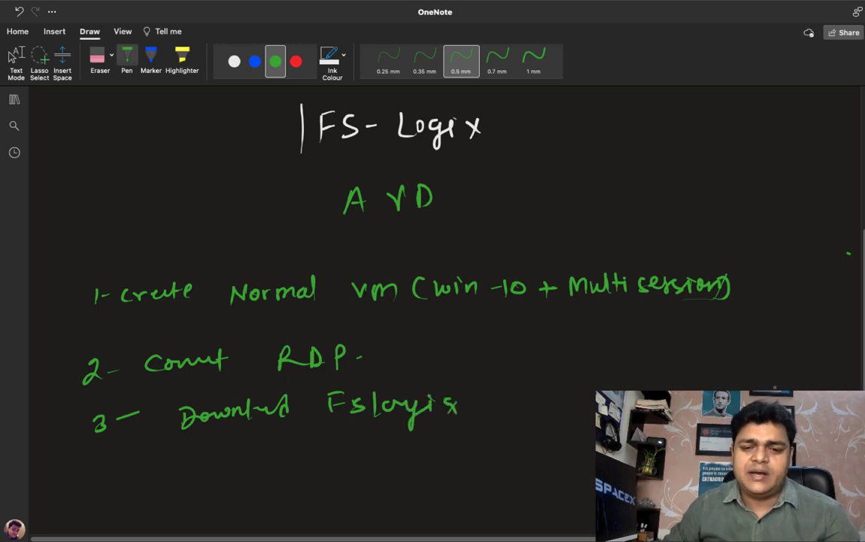
# - Handwrite the fourth list item in green, "4- Install FS-Logix"
pyautogui.scroll(-2, 96, 456)
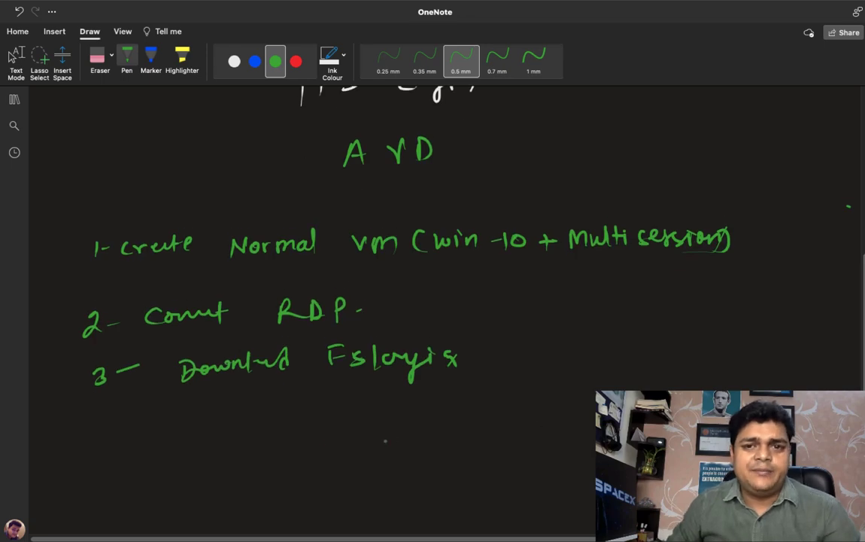
pyautogui.moveTo(91, 415); pyautogui.dragTo(103, 431)
pyautogui.moveTo(116, 426); pyautogui.dragTo(125, 425)
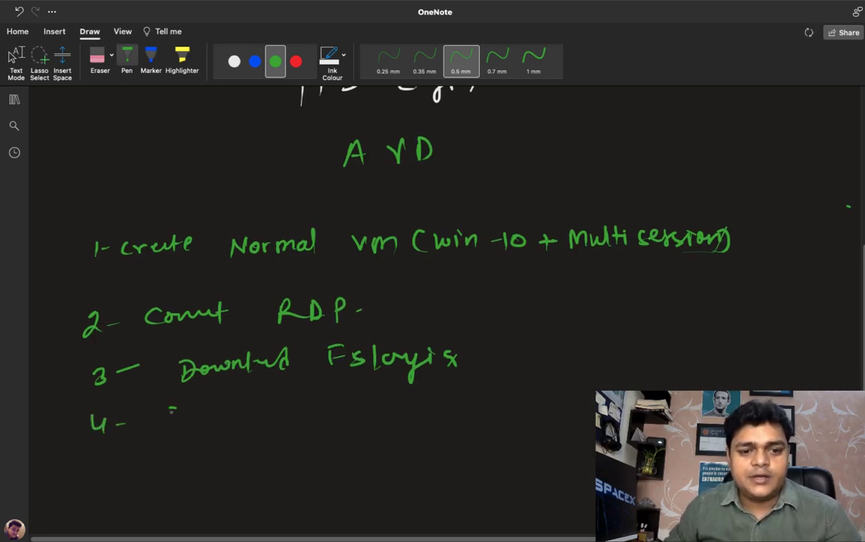
pyautogui.moveTo(231, 412)
pyautogui.mouseDown()
pyautogui.moveTo(252, 405)
pyautogui.moveTo(263, 418)
pyautogui.mouseUp()
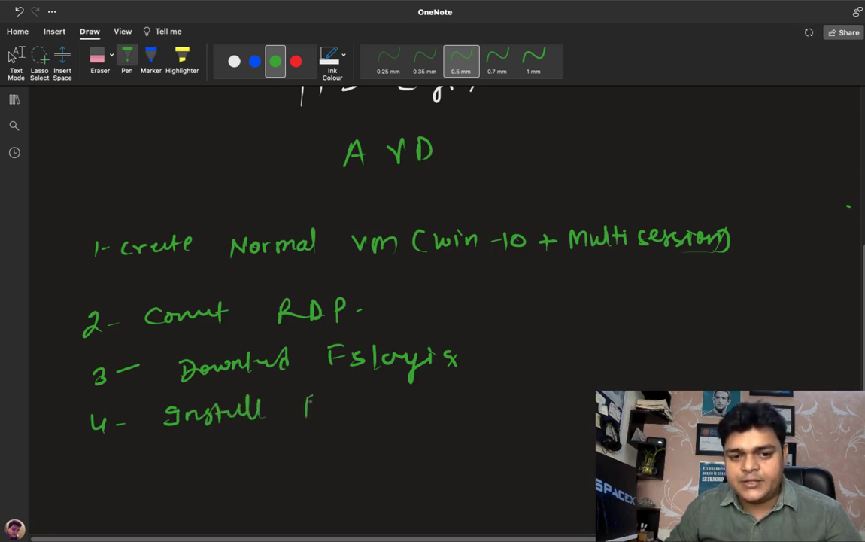
pyautogui.moveTo(346, 407); pyautogui.dragTo(363, 405)
pyautogui.moveTo(370, 400); pyautogui.dragTo(370, 413)
pyautogui.moveTo(382, 400)
pyautogui.mouseDown()
pyautogui.moveTo(380, 413)
pyautogui.moveTo(395, 416)
pyautogui.mouseUp()
pyautogui.moveTo(403, 401); pyautogui.dragTo(406, 410)
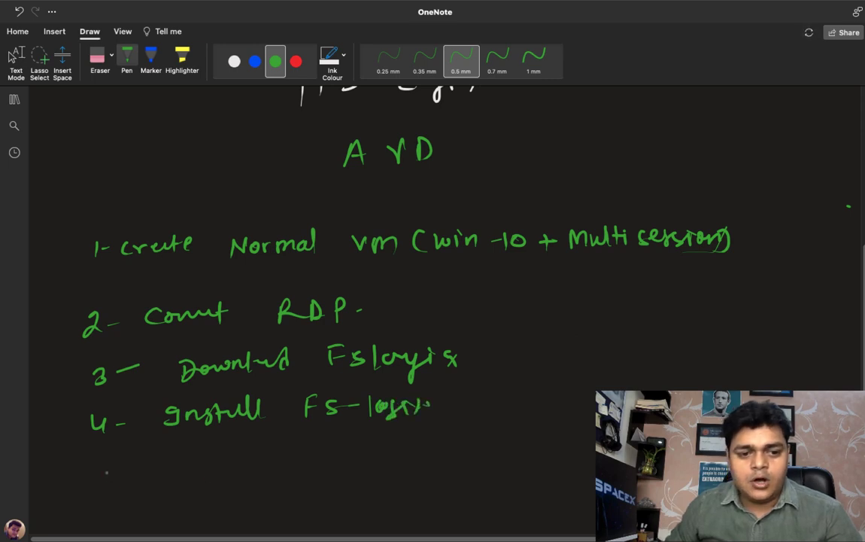
# - Handwrite "5- Registry change" in green as the fifth list item, and frame "AVD" with a red rectangle
pyautogui.moveTo(124, 472); pyautogui.dragTo(135, 470)
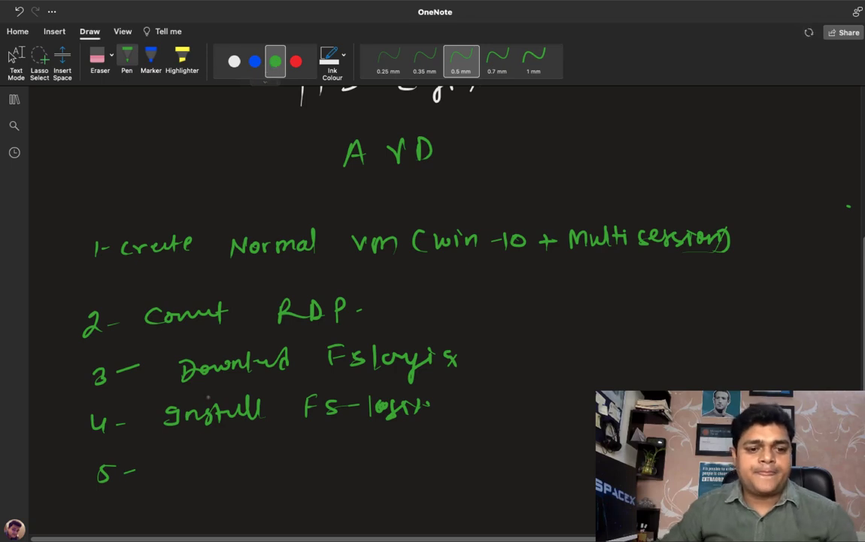
pyautogui.press('Escape')
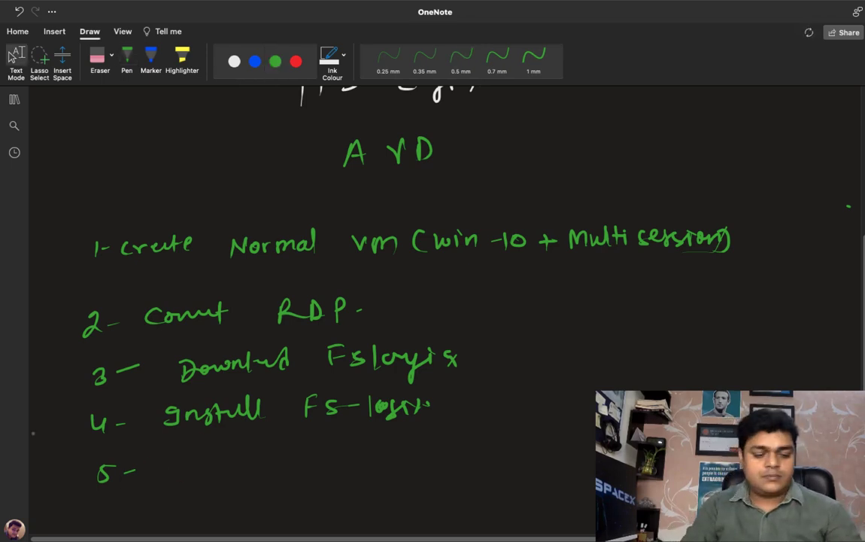
pyautogui.click(127, 60)
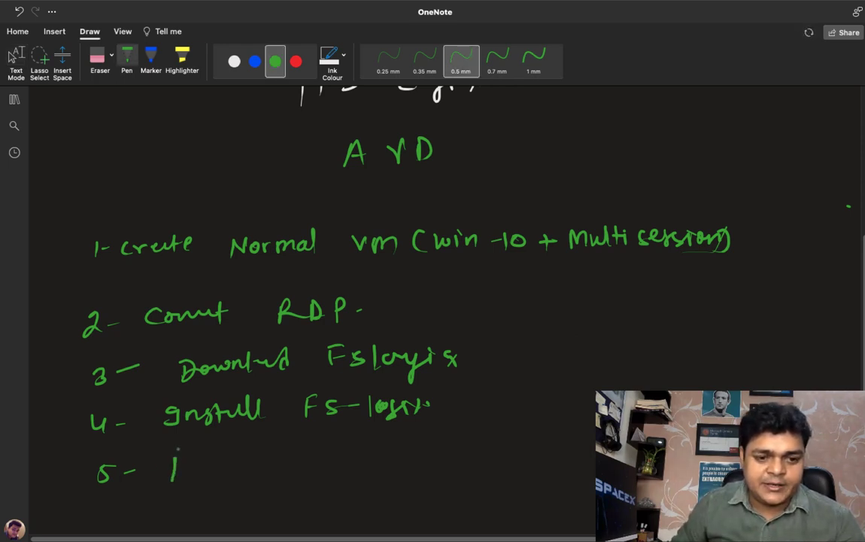
pyautogui.moveTo(174, 451)
pyautogui.mouseDown()
pyautogui.moveTo(188, 479)
pyautogui.moveTo(216, 482)
pyautogui.mouseUp()
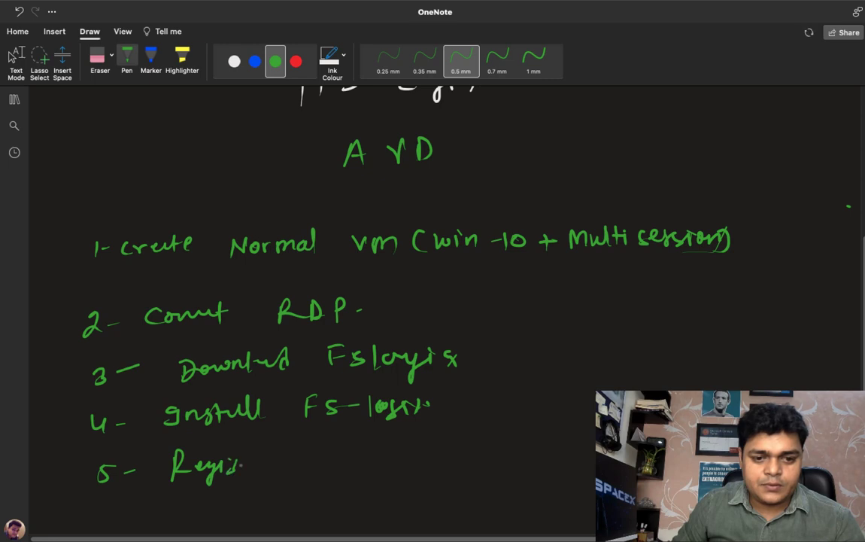
pyautogui.moveTo(254, 456); pyautogui.dragTo(259, 485)
pyautogui.click(312, 464)
pyautogui.moveTo(323, 450)
pyautogui.mouseDown()
pyautogui.moveTo(322, 472)
pyautogui.moveTo(399, 481)
pyautogui.mouseUp()
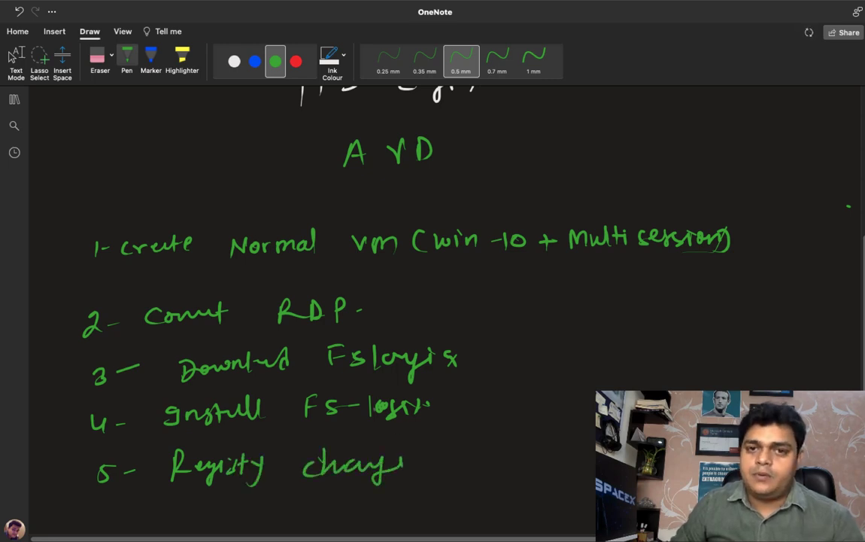
pyautogui.press('Escape')
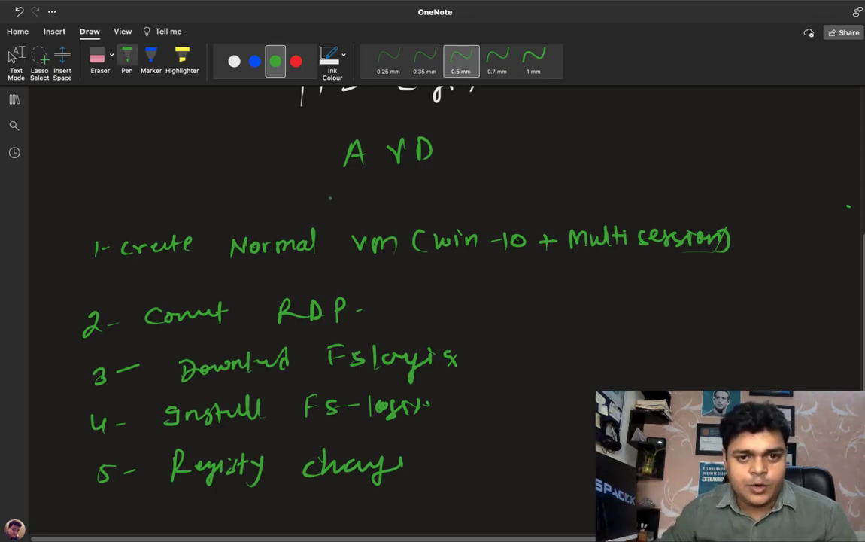
pyautogui.click(296, 61)
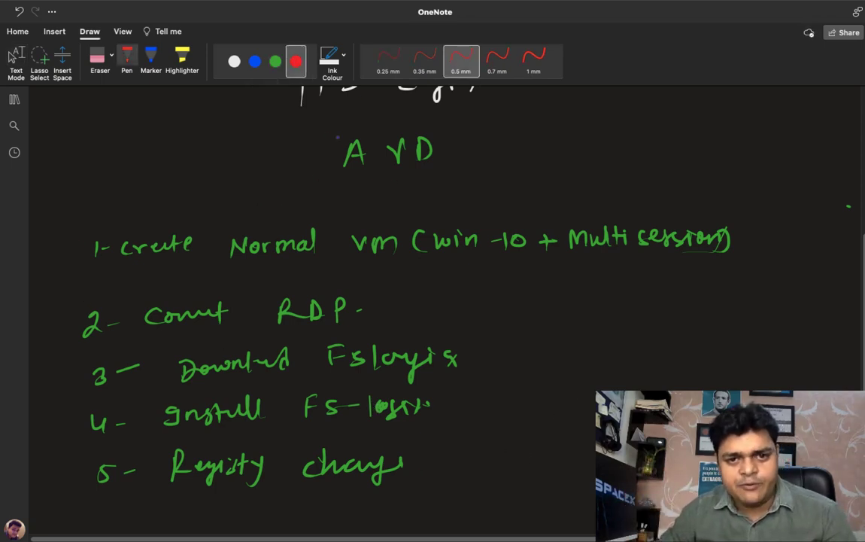
pyautogui.moveTo(335, 173)
pyautogui.mouseDown()
pyautogui.moveTo(412, 130)
pyautogui.moveTo(339, 180)
pyautogui.mouseUp()
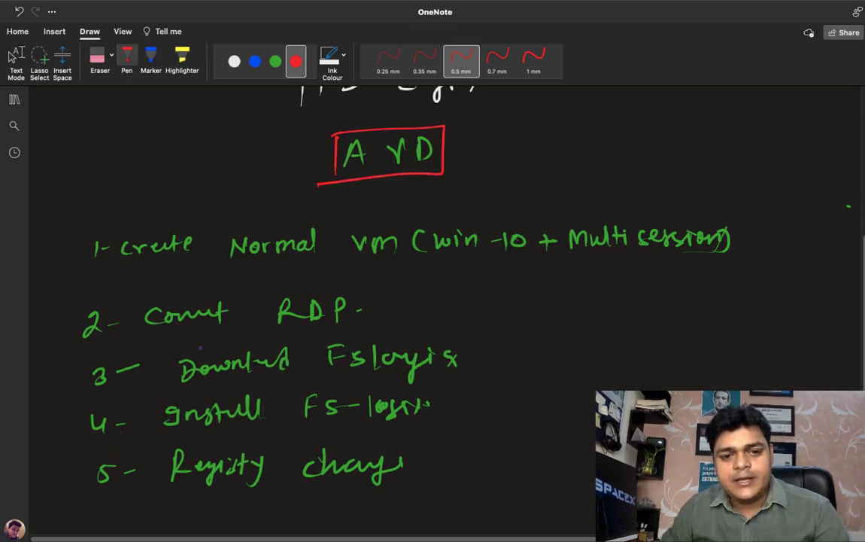
# - Draw a blue arrow down from "Registry change", handwrite "Create image" beneath it, and add a dash with a short word beside it
pyautogui.scroll(-2, 425, 301)
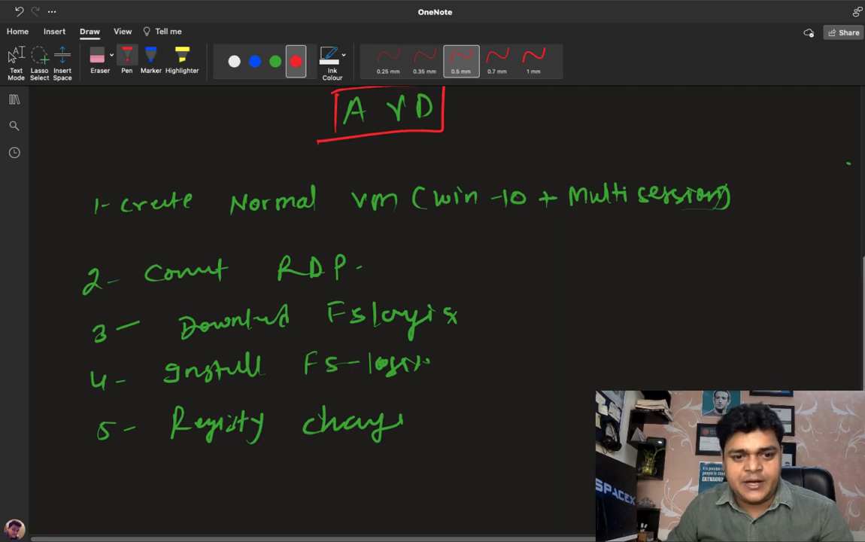
pyautogui.click(255, 61)
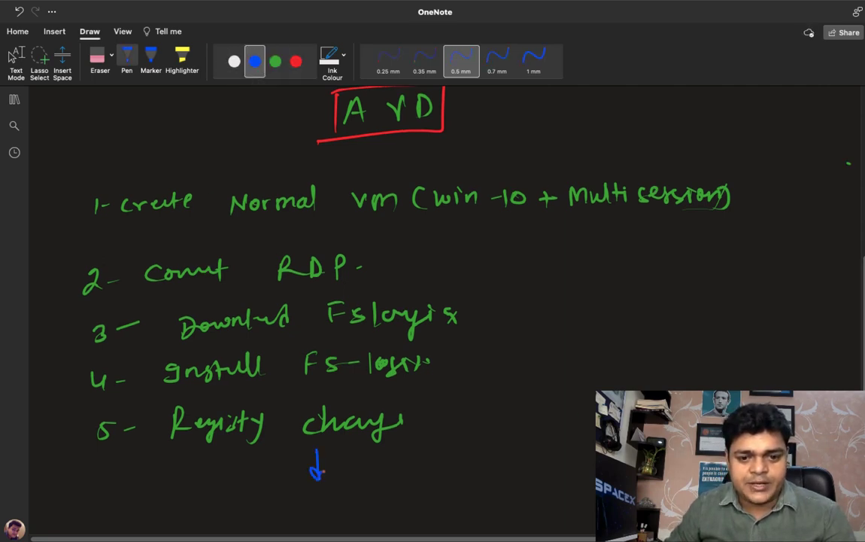
pyautogui.moveTo(317, 476); pyautogui.dragTo(324, 466)
pyautogui.scroll(-3, 245, 451)
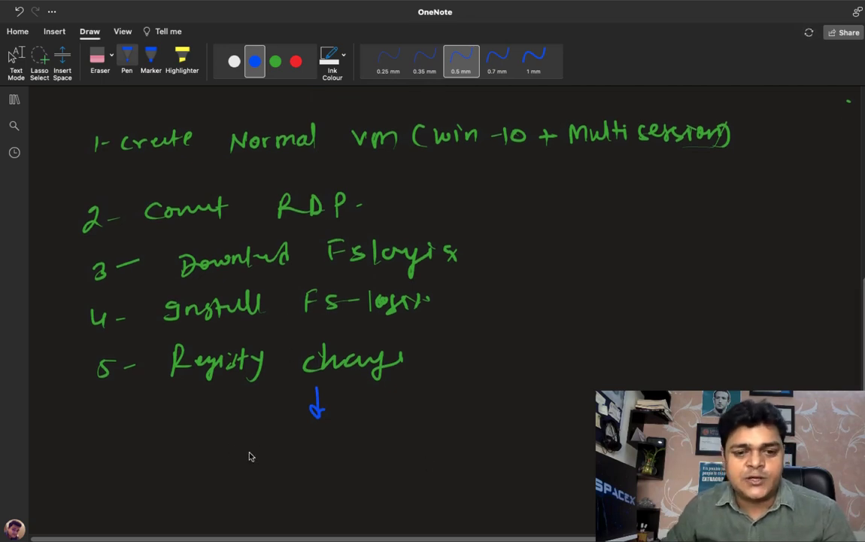
pyautogui.moveTo(233, 458)
pyautogui.mouseDown()
pyautogui.moveTo(241, 468)
pyautogui.moveTo(316, 460)
pyautogui.moveTo(392, 467)
pyautogui.moveTo(422, 456)
pyautogui.mouseUp()
pyautogui.moveTo(485, 458); pyautogui.dragTo(541, 455)
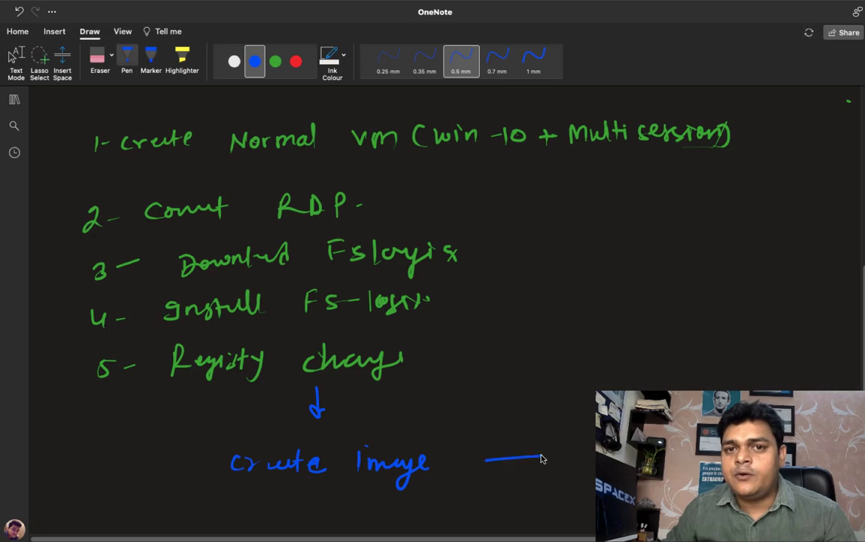
pyautogui.hotkey('ctrl', 'Left')
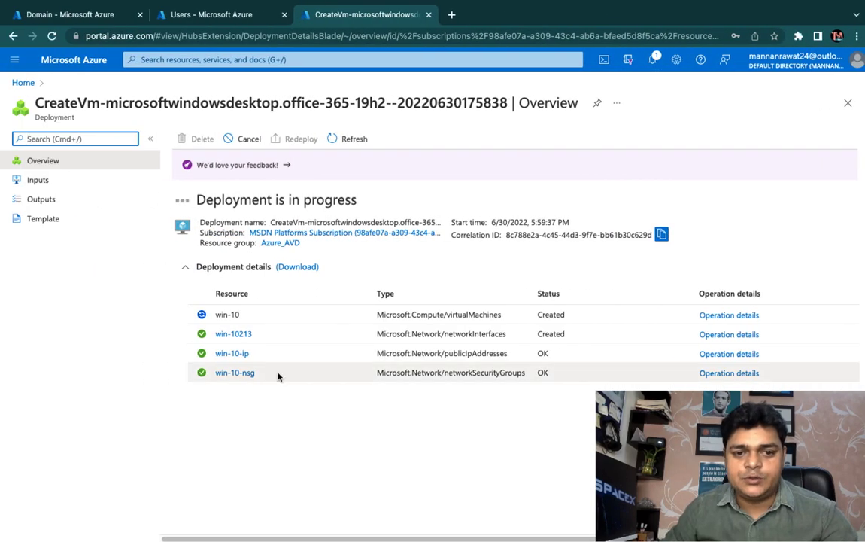
pyautogui.hotkey('ctrl', 'Right')
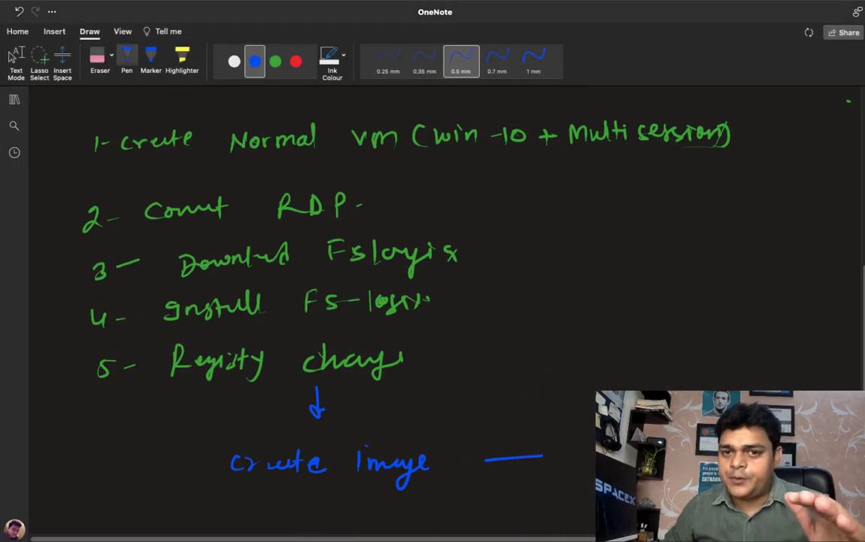
pyautogui.moveTo(567, 450); pyautogui.dragTo(564, 463)
pyautogui.moveTo(579, 453); pyautogui.dragTo(581, 454)
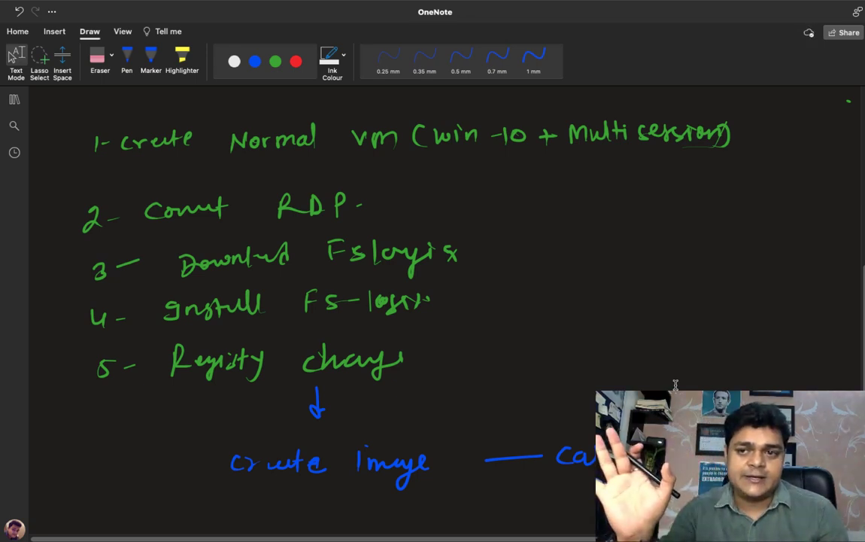
# - Check the domain server's desktop, and open the overview of the synced cloud user from the Users list in the Azure portal
pyautogui.scroll(2, 675, 384)
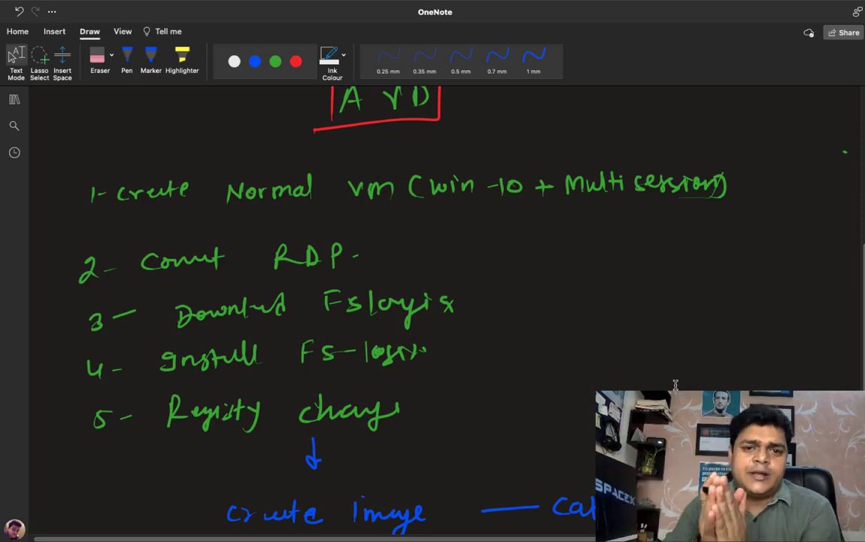
pyautogui.hotkey('ctrl', 'Left')
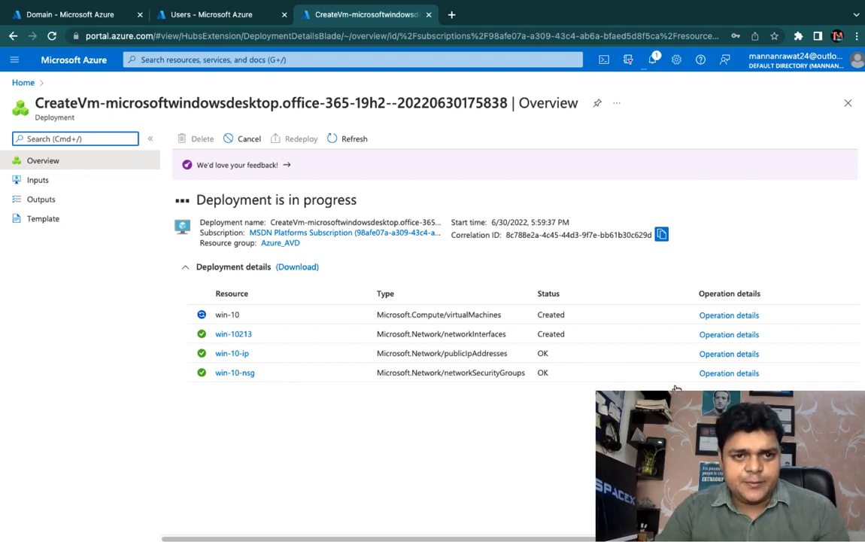
pyautogui.click(192, 14)
pyautogui.hotkey('ctrl', 'Left')
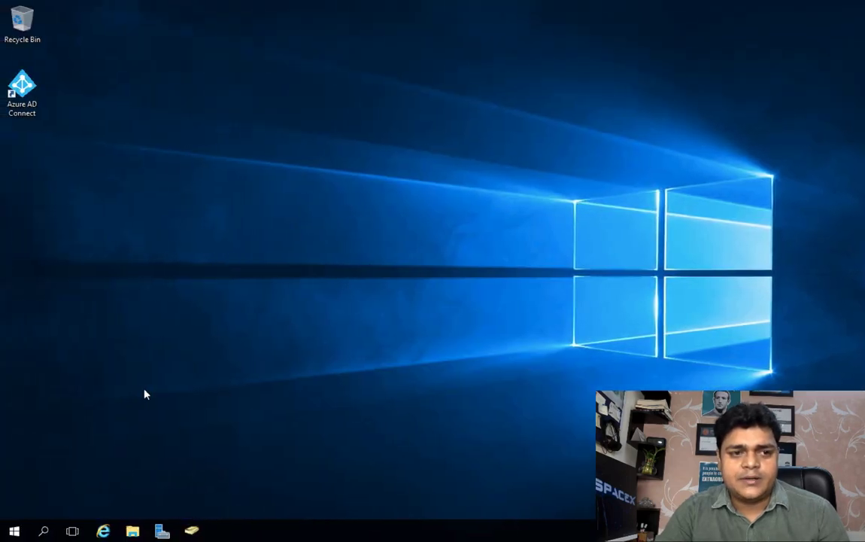
pyautogui.rightClick(21, 83)
pyautogui.click(54, 99)
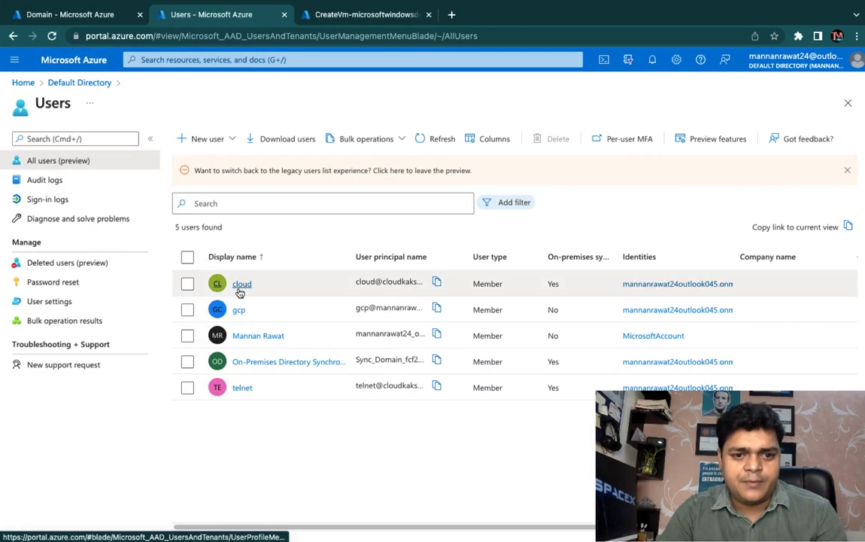
pyautogui.click(241, 286)
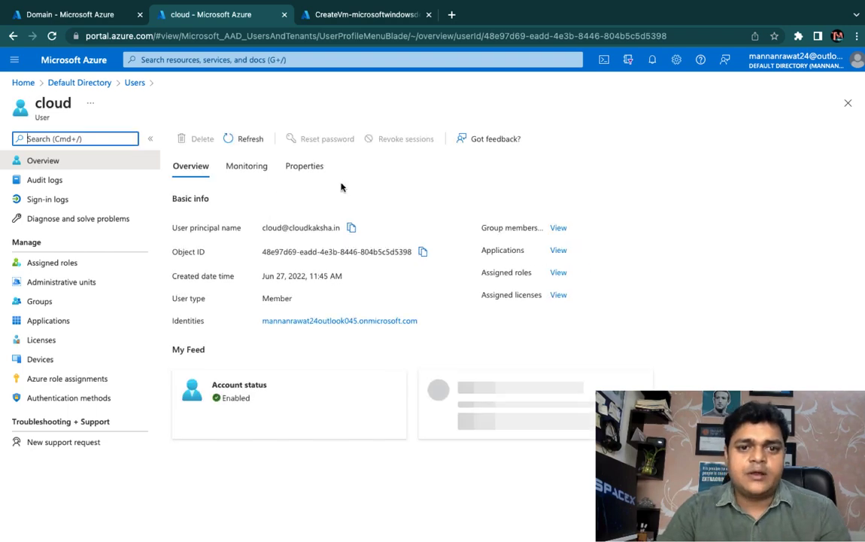
# - Copy the cloud user's principal name and open the Azure portal sign-in page in a new incognito window
pyautogui.click(351, 227)
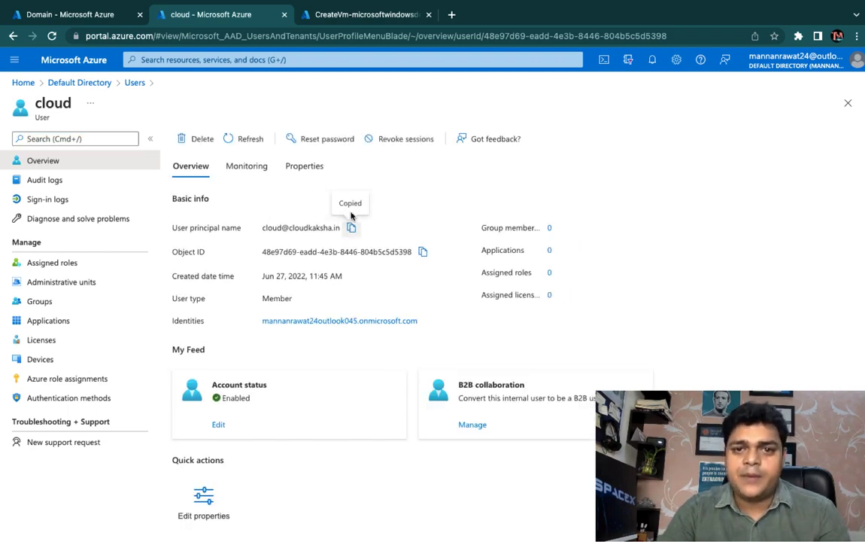
pyautogui.click(451, 14)
pyautogui.click(856, 36)
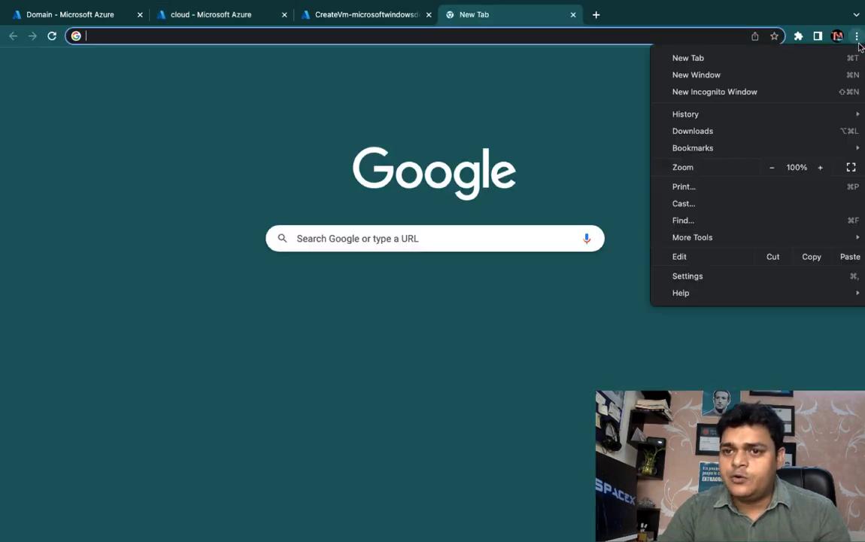
pyautogui.click(738, 92)
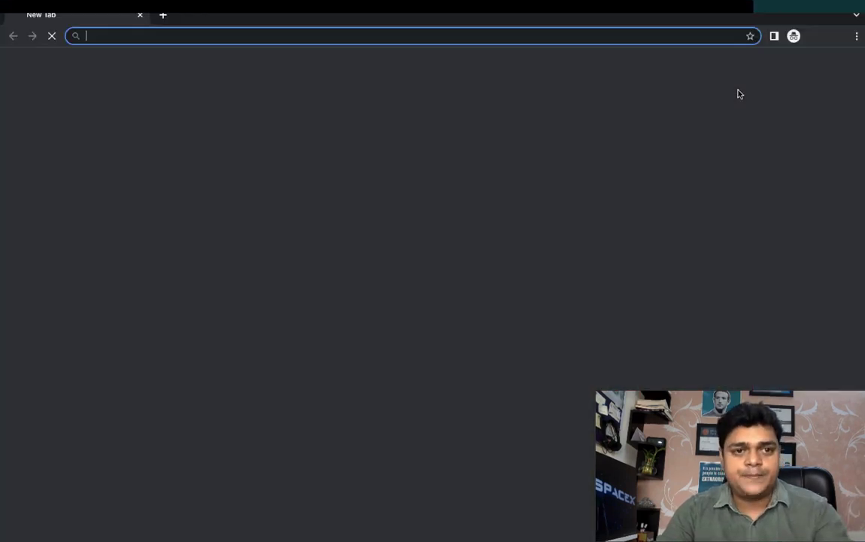
pyautogui.write('p')
pyautogui.press('Return')
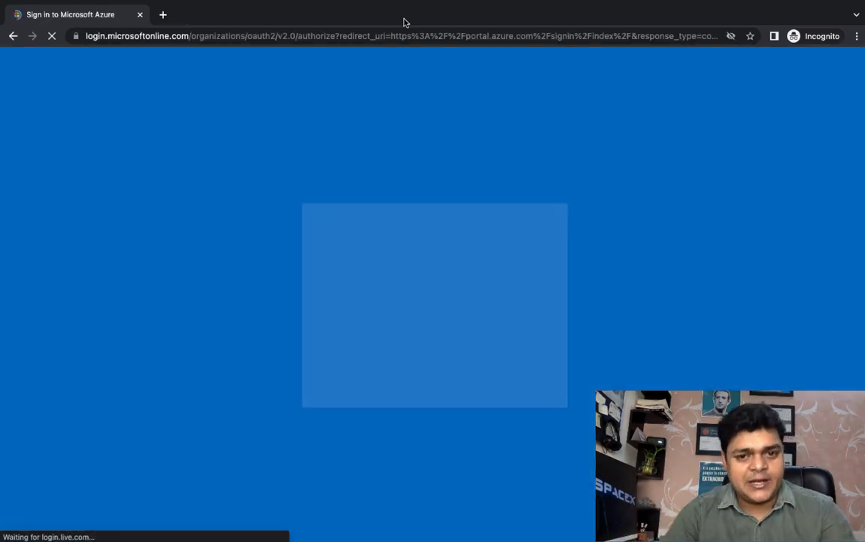
# - Test the synced user's sign-in with the copied user name and account password, staying signed in, and close the incognito window and empty tab
pyautogui.press('super+v')
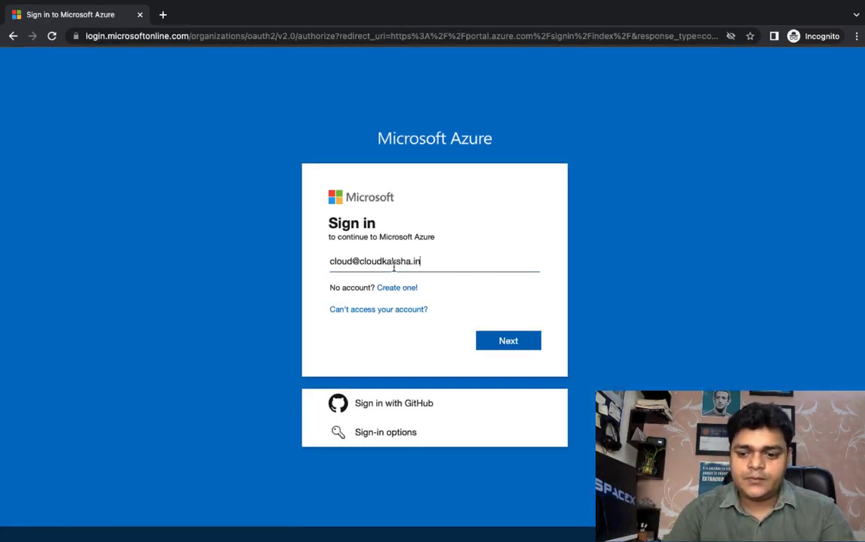
pyautogui.press('Return')
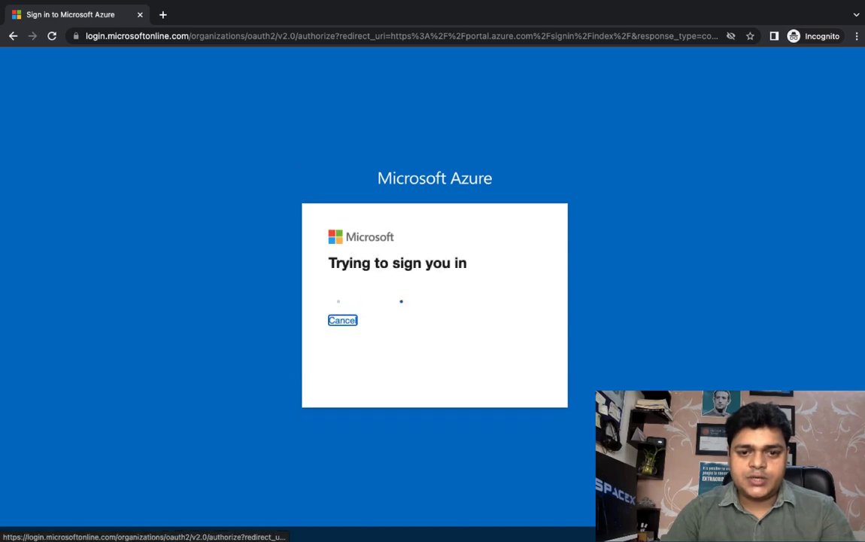
pyautogui.write('••')
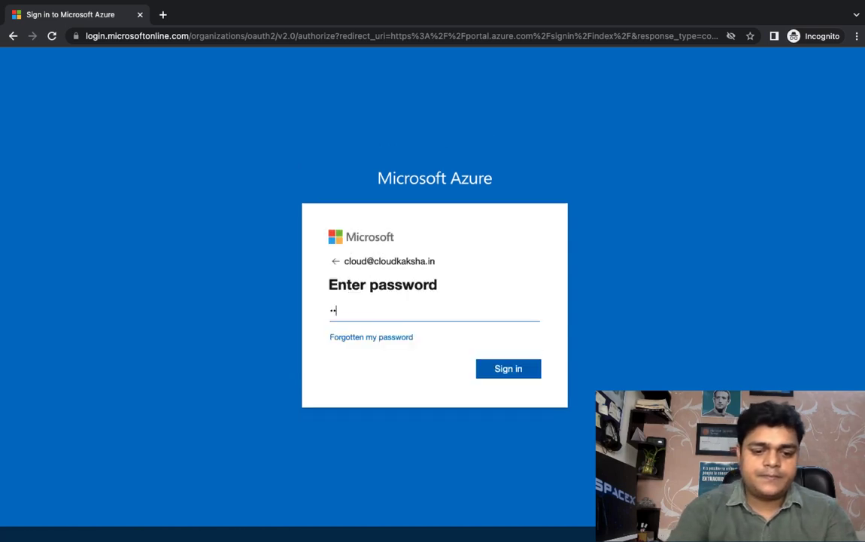
pyautogui.press('Return')
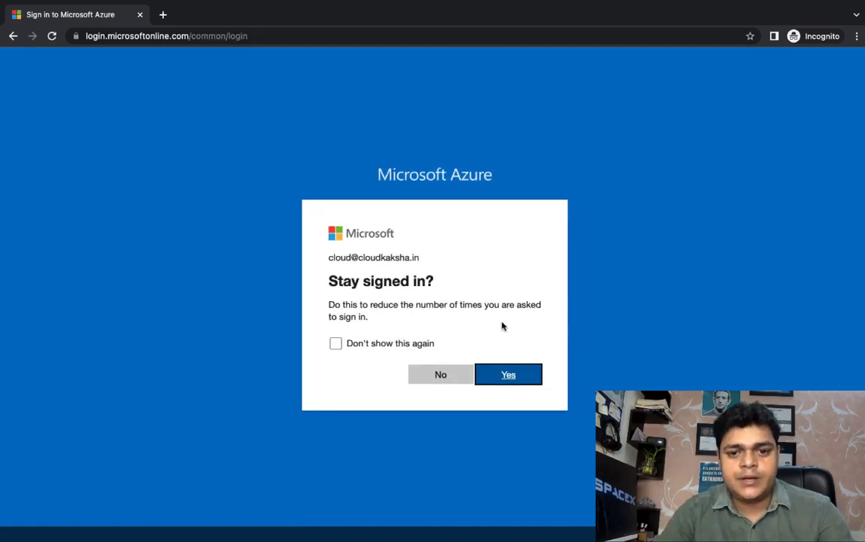
pyautogui.click(508, 376)
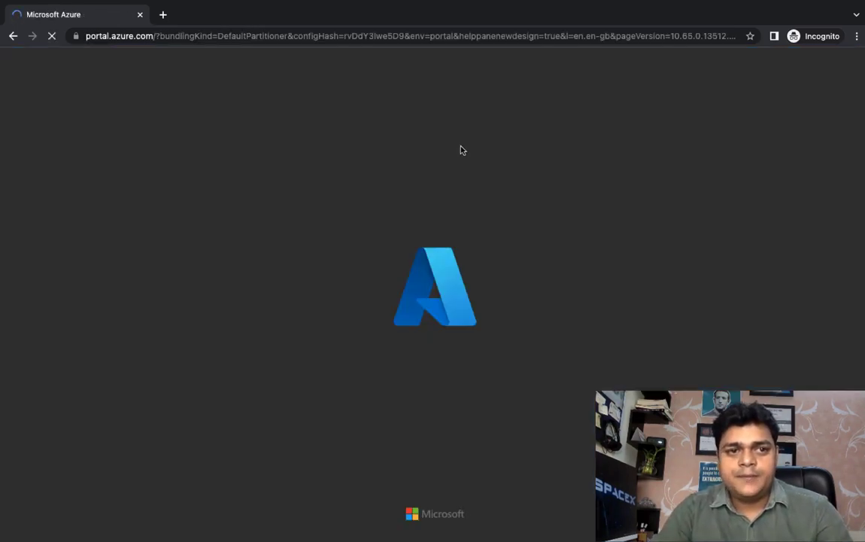
pyautogui.moveTo(139, 8)
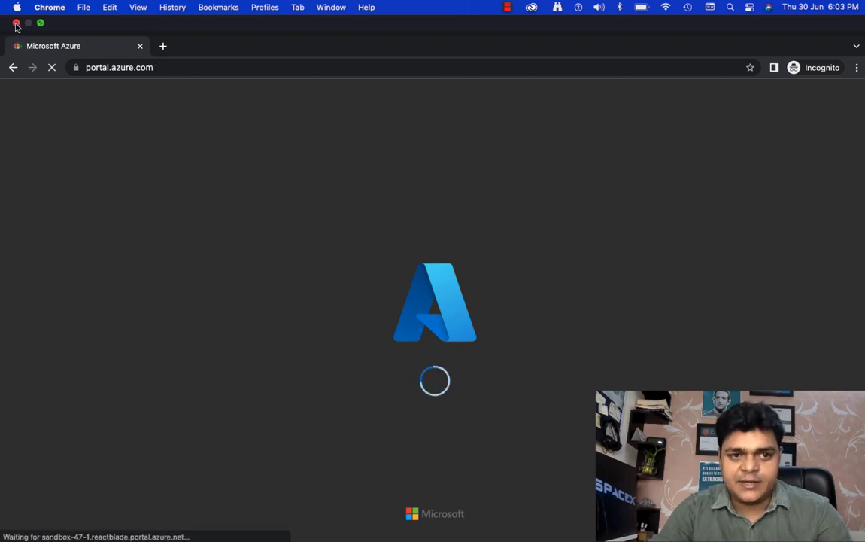
pyautogui.click(16, 24)
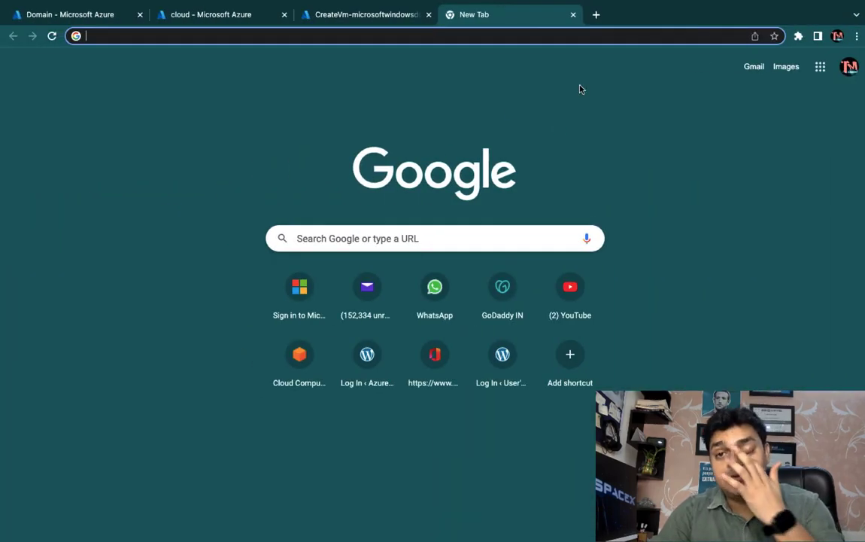
pyautogui.click(573, 14)
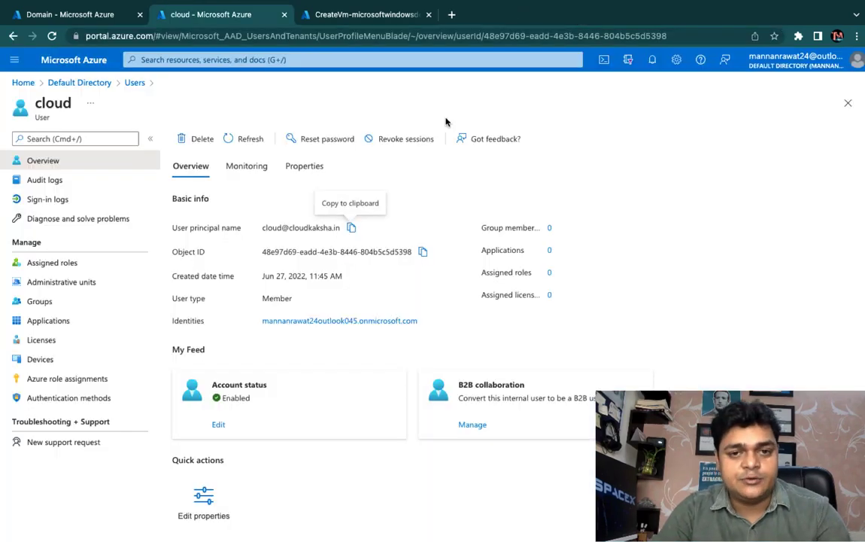
# - Go to the deployed win-10 virtual machine and download and open its RDP connection file for the public IP address
pyautogui.click(335, 17)
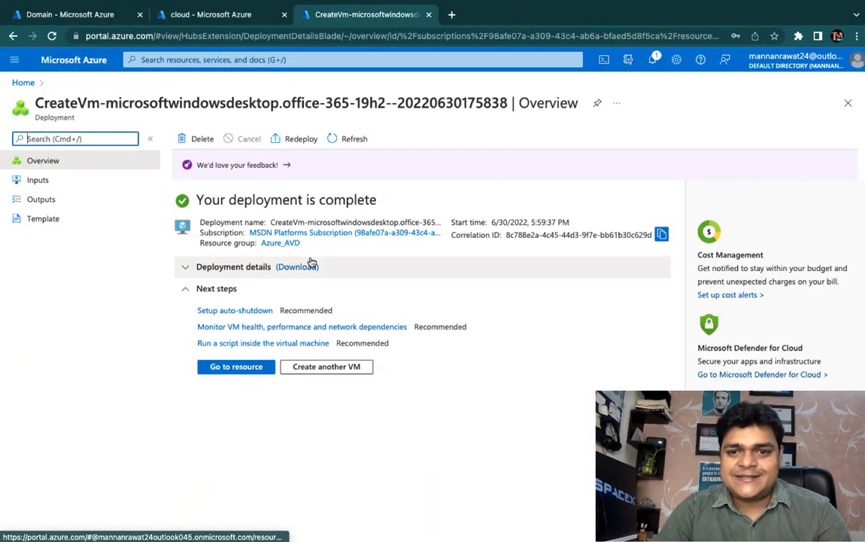
pyautogui.click(239, 374)
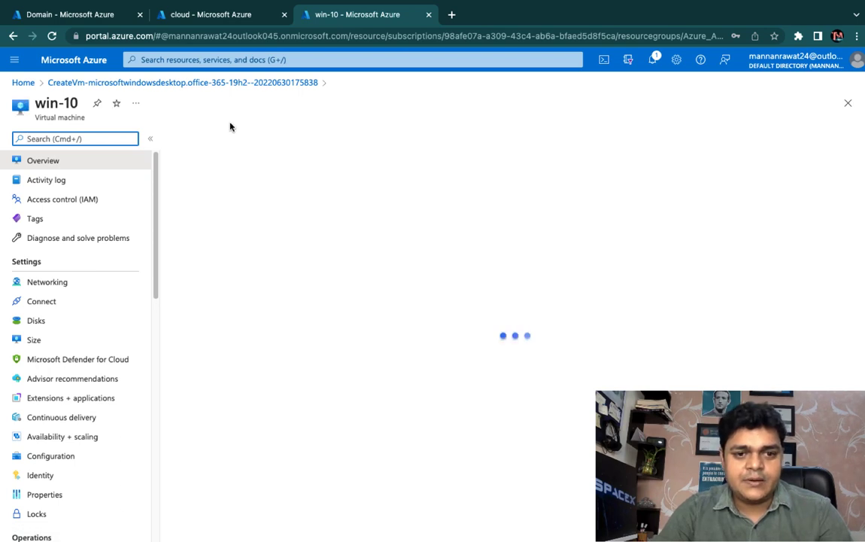
pyautogui.click(229, 140)
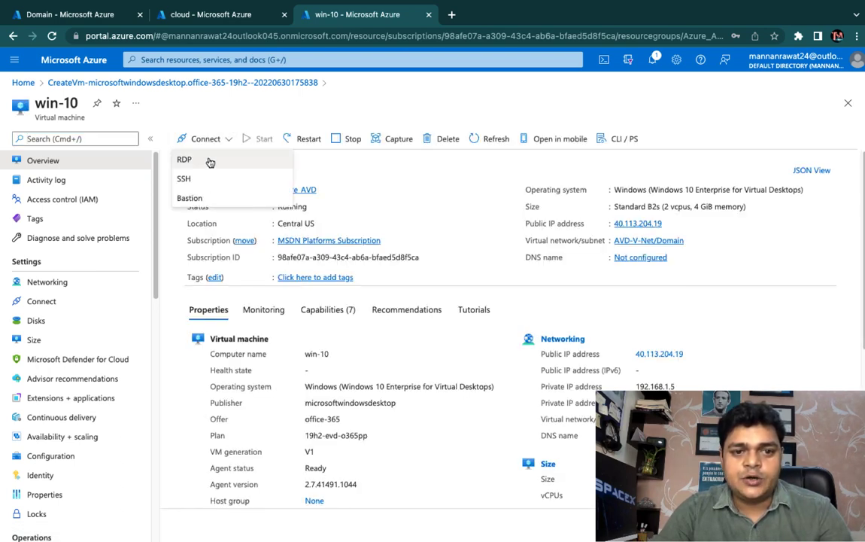
pyautogui.click(208, 161)
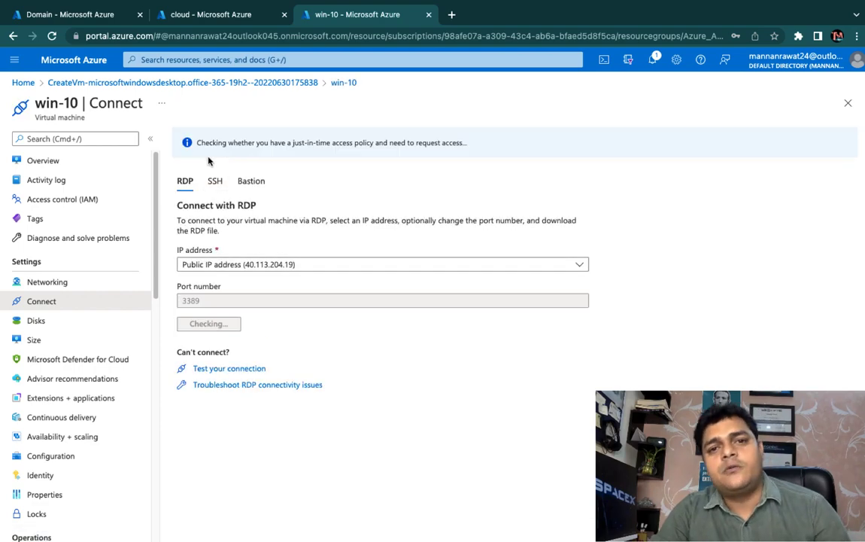
pyautogui.click(226, 325)
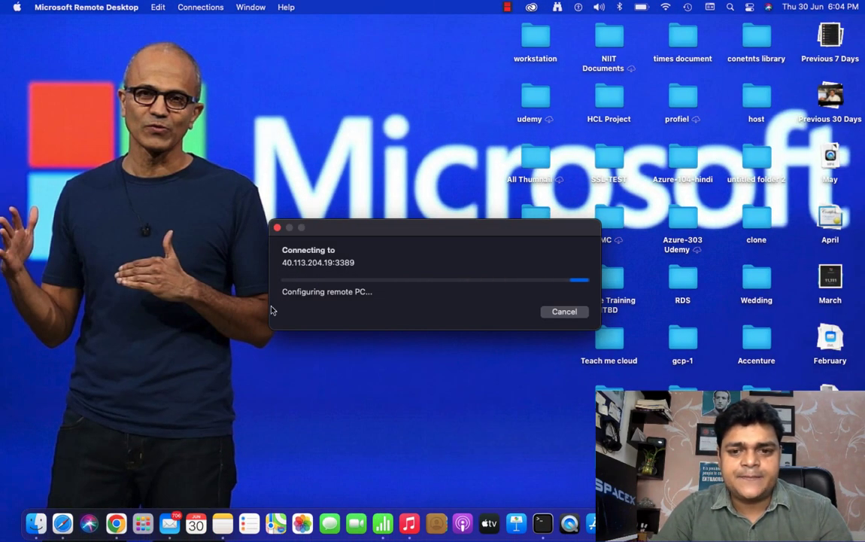
pyautogui.write('web')
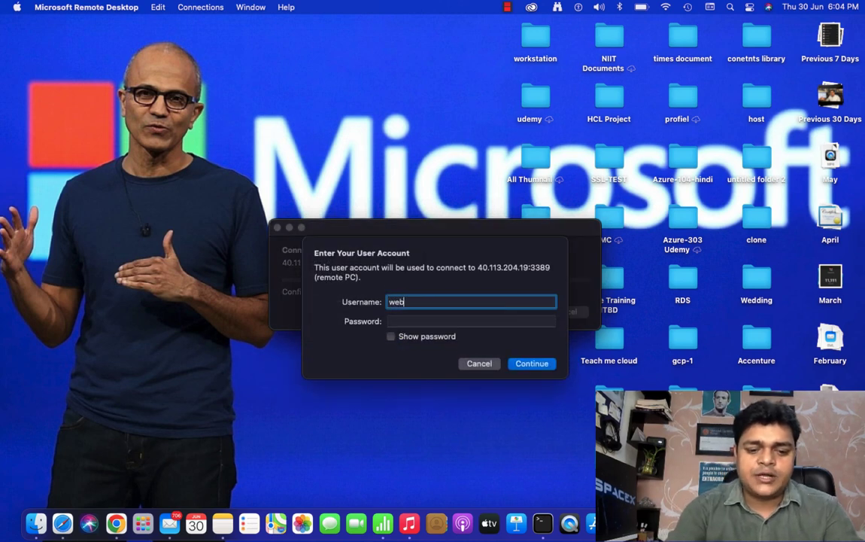
pyautogui.press('Tab')
pyautogui.write('•••••••••')
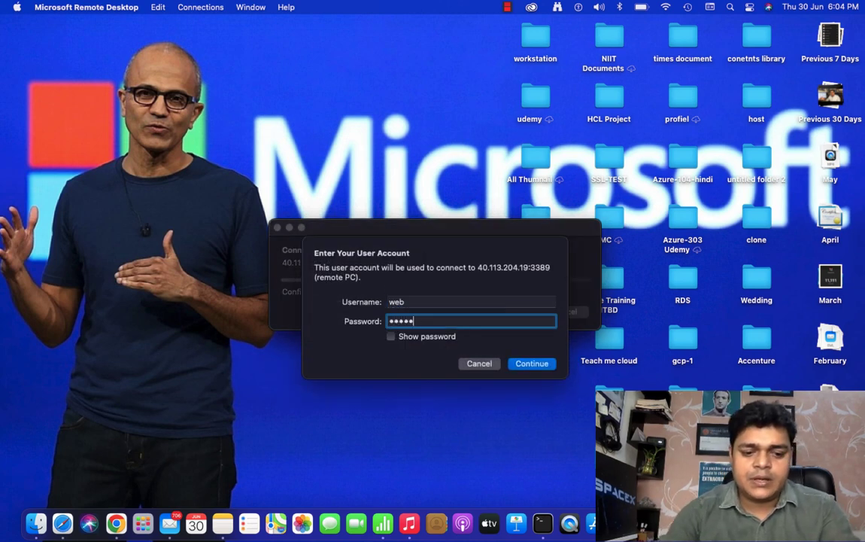
pyautogui.press('Return')
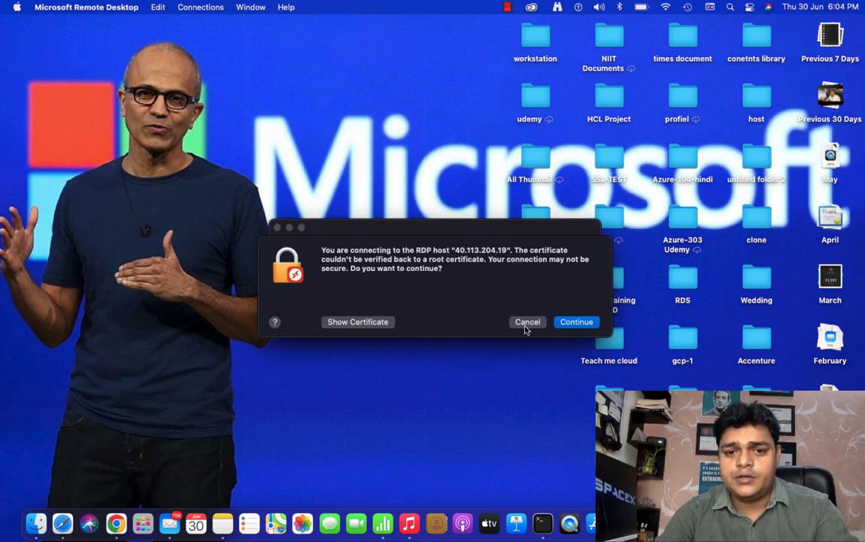
pyautogui.click(525, 325)
# - Connect to the win-10 remote desktop with the username "web" and the account password, accepting the unverified certificate
pyautogui.hotkey('ctrl', 'Right')
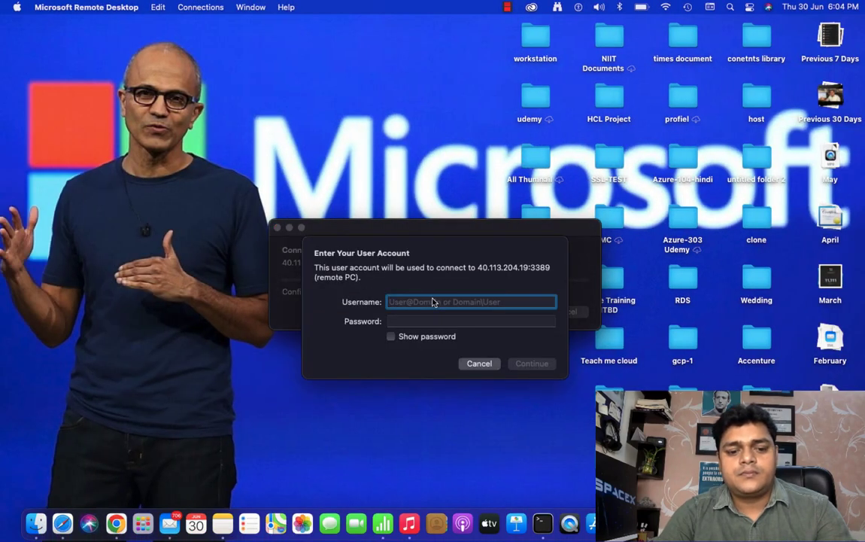
pyautogui.write('w')
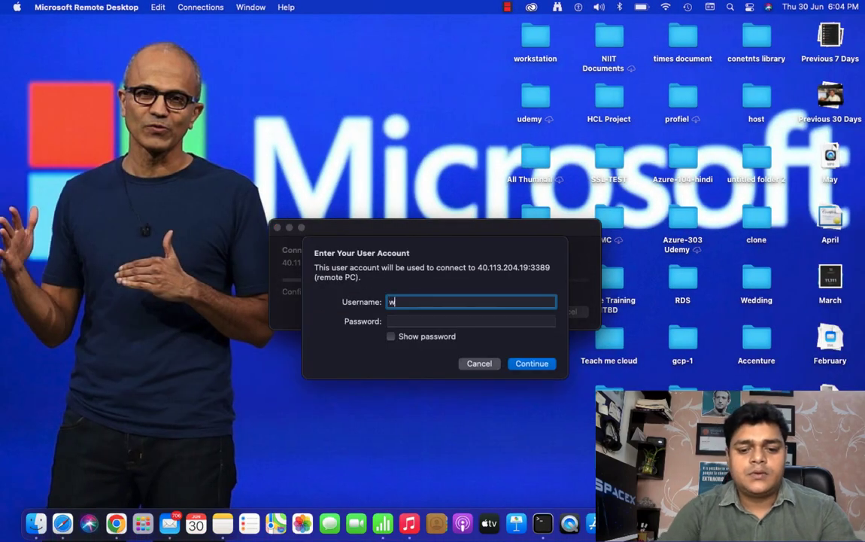
pyautogui.write('eb')
pyautogui.press('Tab')
pyautogui.write('*****')
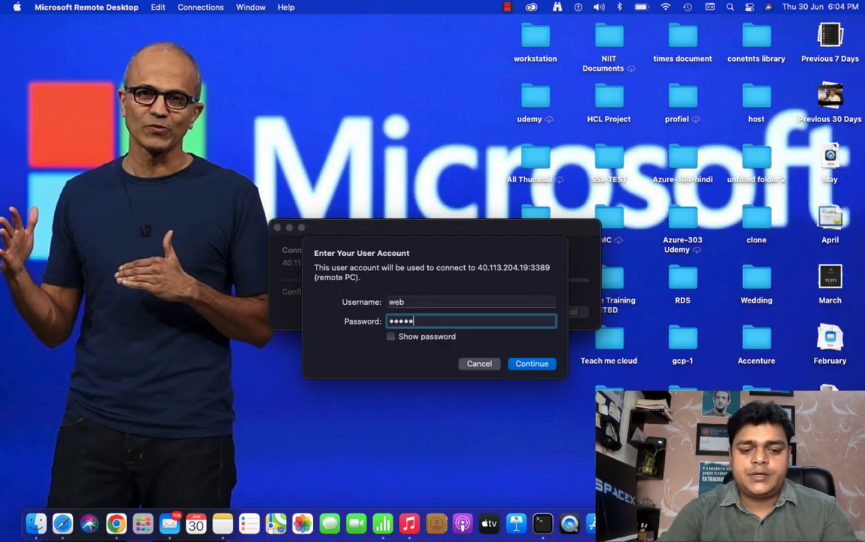
pyautogui.write('*****')
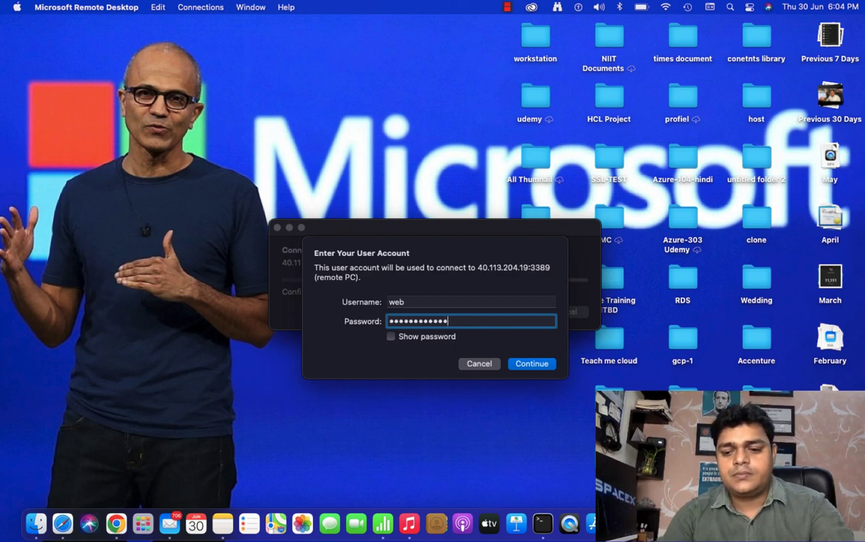
pyautogui.press('Return')
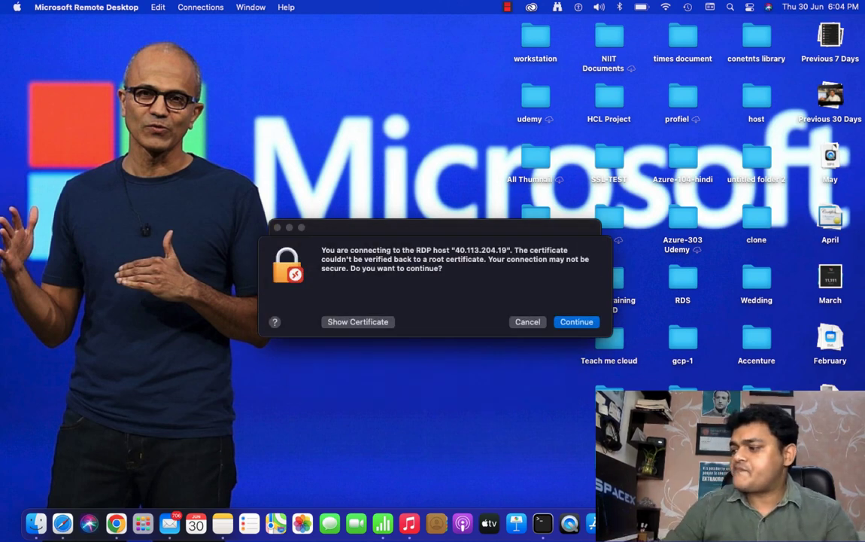
pyautogui.click(573, 324)
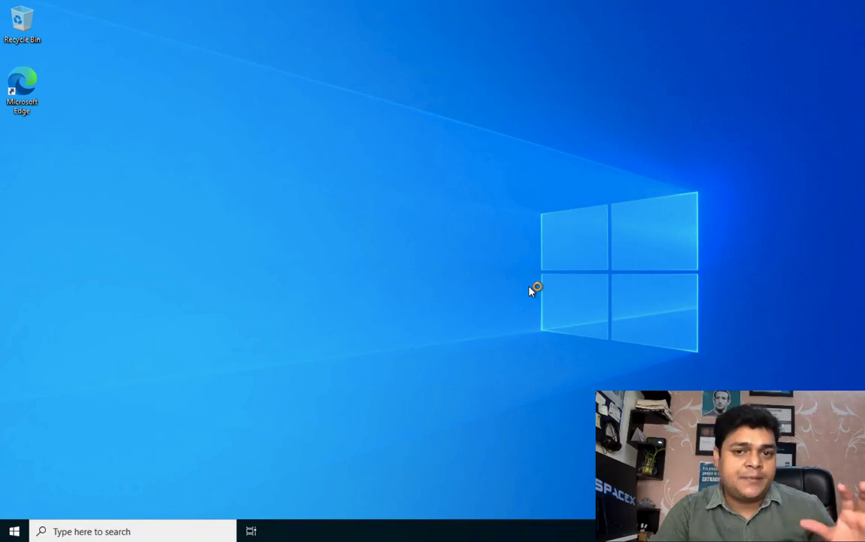
# - Switch to the domain server's remote desktop and exit the Azure AD Connect wizard
pyautogui.hotkey('ctrl', 'Right')
pyautogui.hotkey('ctrl', 'Right')
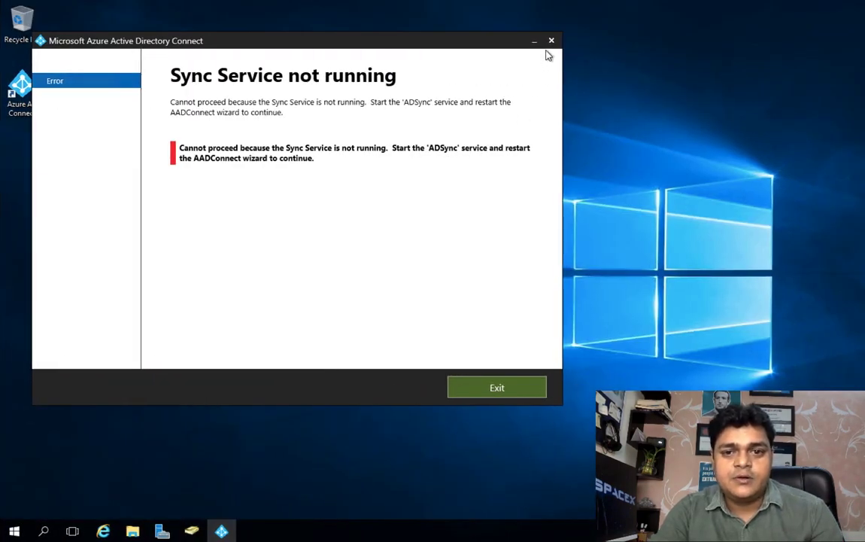
pyautogui.click(509, 390)
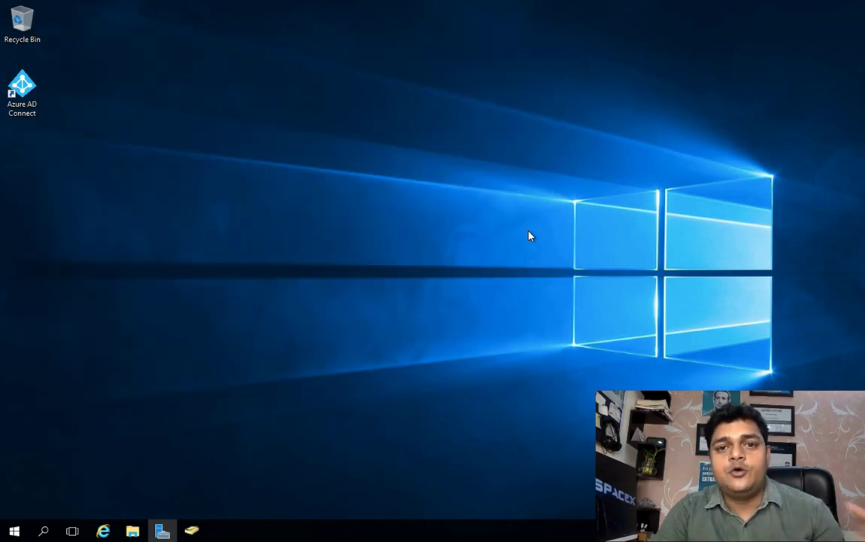
# - Try to run Azure AD Connect again from its desktop shortcut, and exit the wizard
pyautogui.rightClick(40, 93)
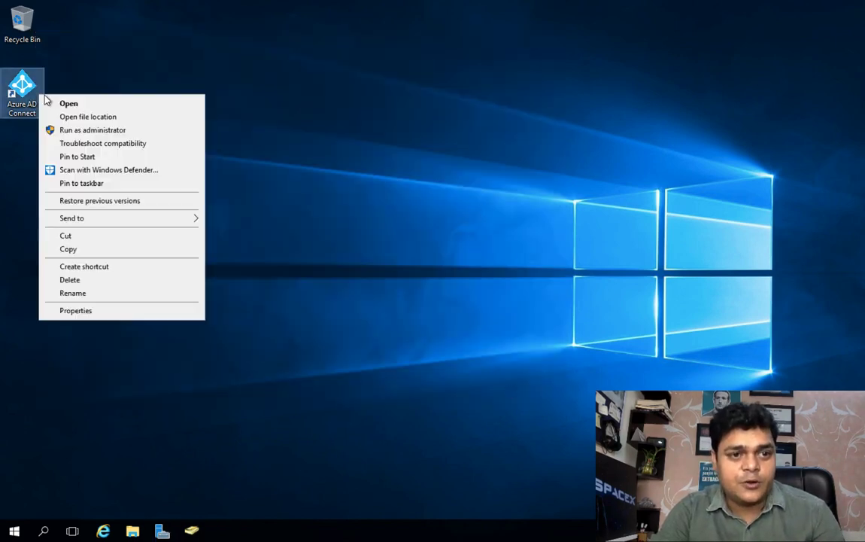
pyautogui.click(61, 104)
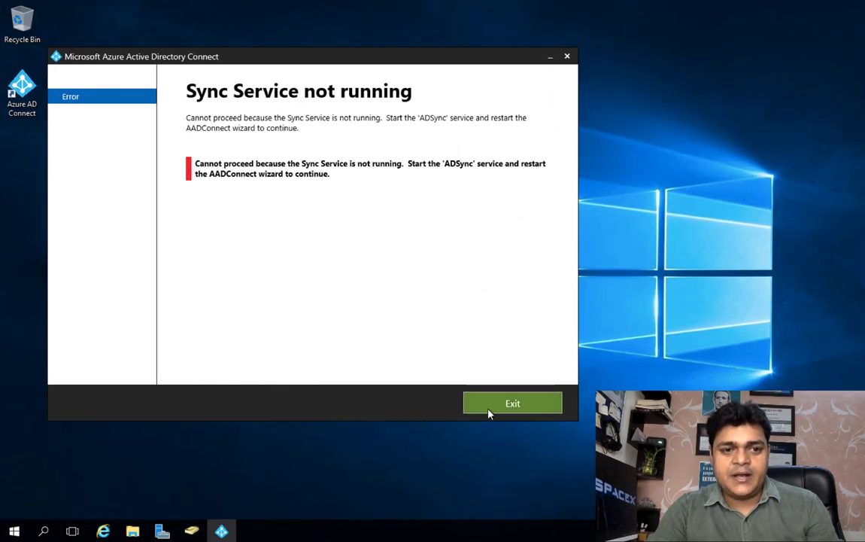
pyautogui.click(489, 410)
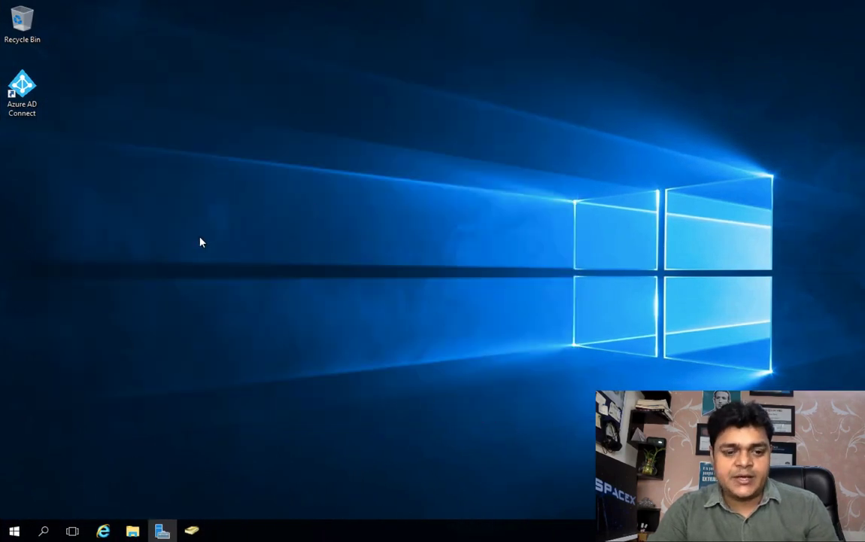
# - Refresh the desktop, open Disk Management by running diskmgmt.msc, and maximize its window
pyautogui.rightClick(259, 115)
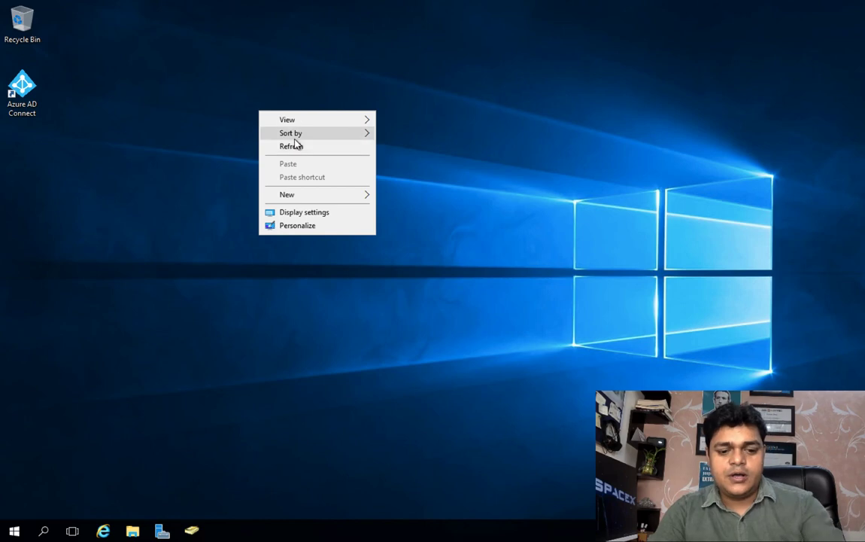
pyautogui.moveTo(294, 139)
pyautogui.press('super+r')
pyautogui.click(297, 146)
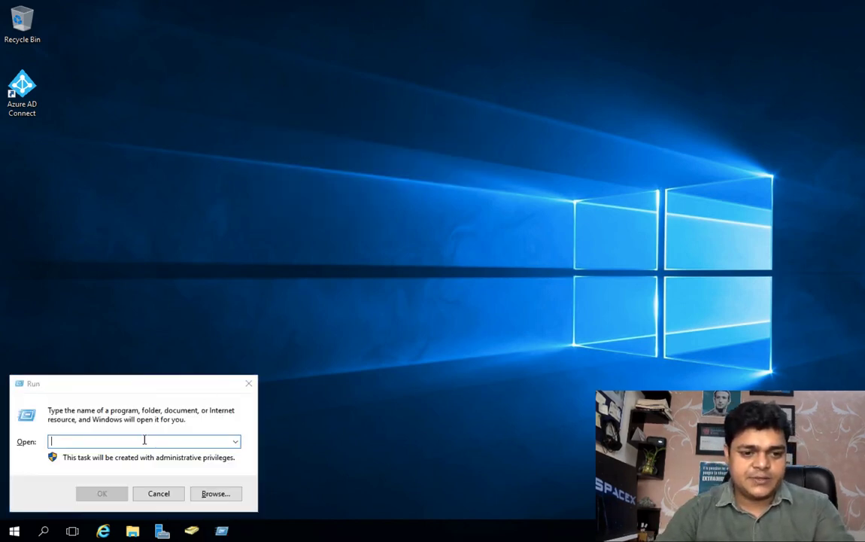
pyautogui.write('disk')
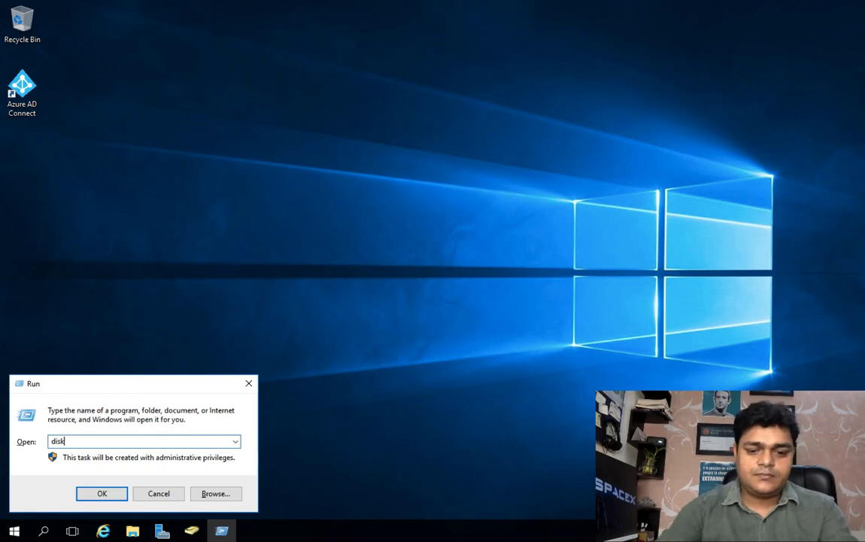
pyautogui.write('mgmt')
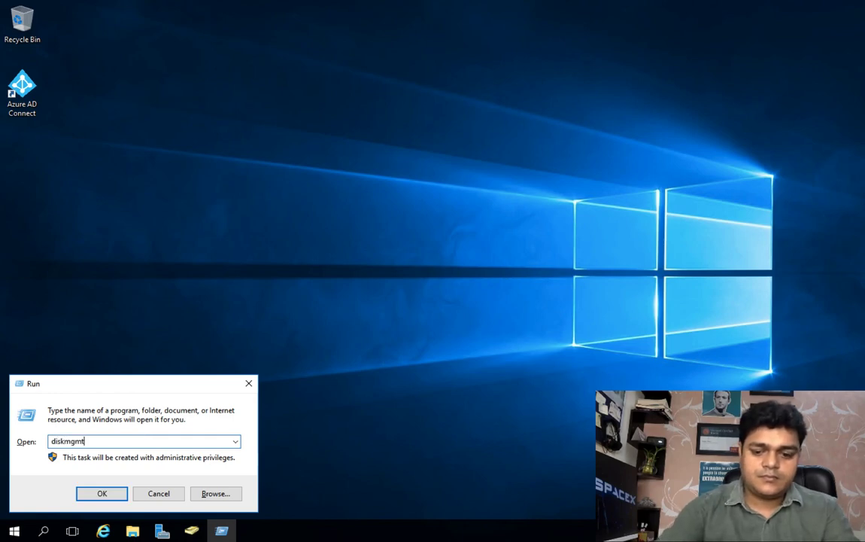
pyautogui.write('.msc')
pyautogui.press('Return')
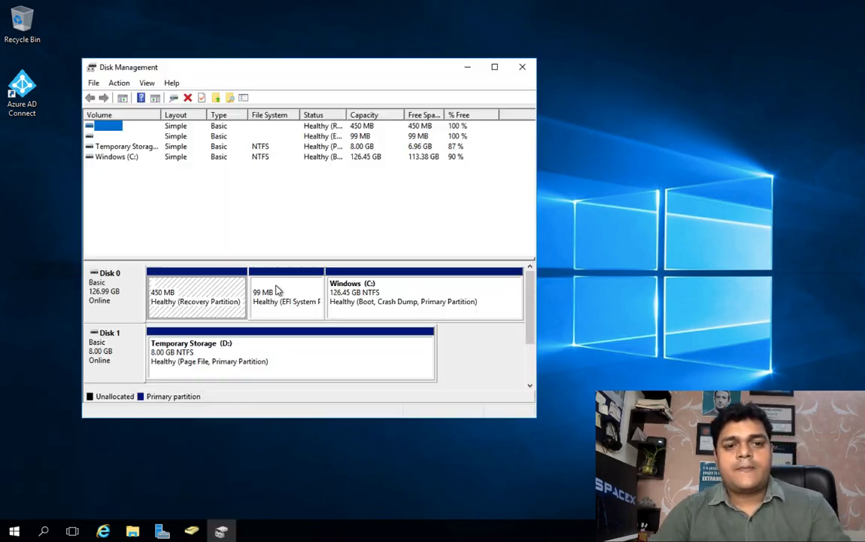
pyautogui.click(494, 67)
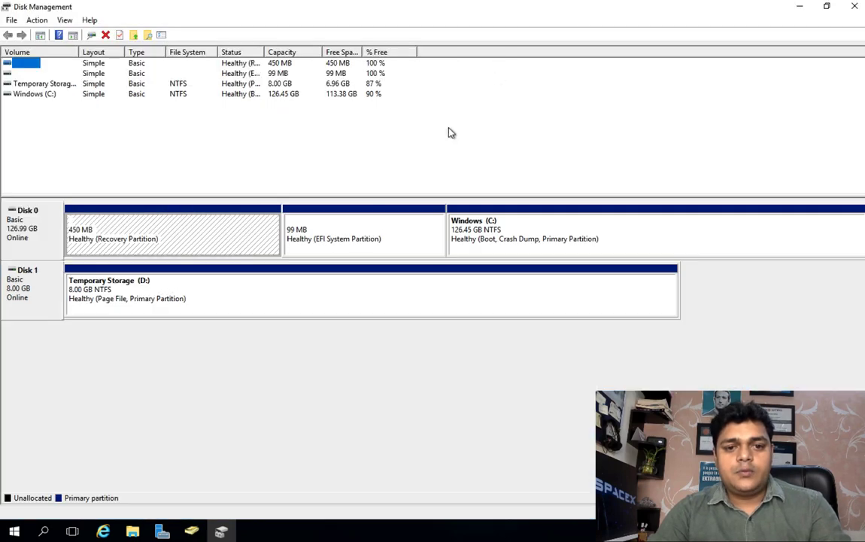
# - Shrink the Windows (C:) volume on Disk 0 by 60000 MB
pyautogui.rightClick(501, 231)
pyautogui.click(540, 322)
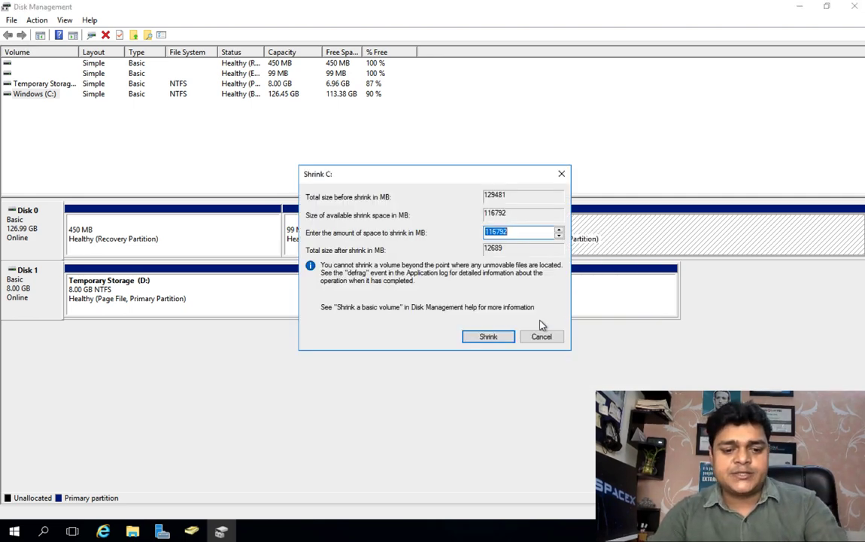
pyautogui.write('60000')
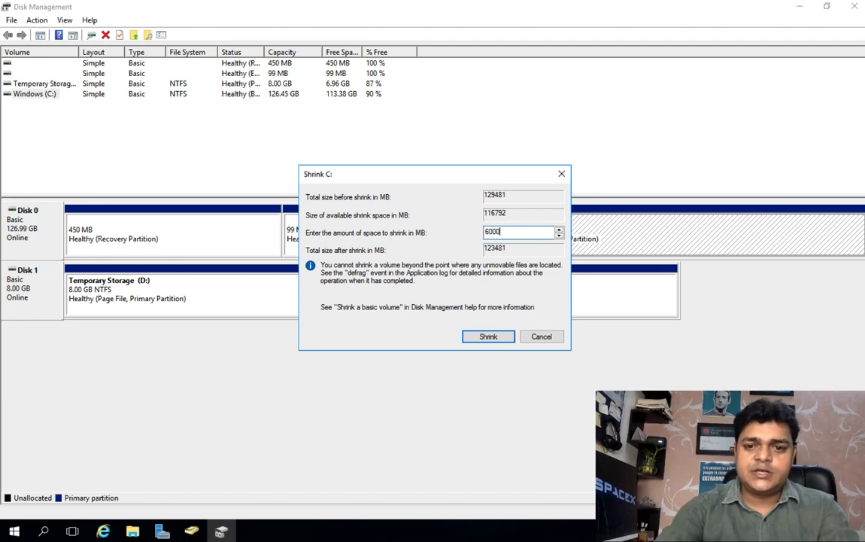
pyautogui.click(494, 335)
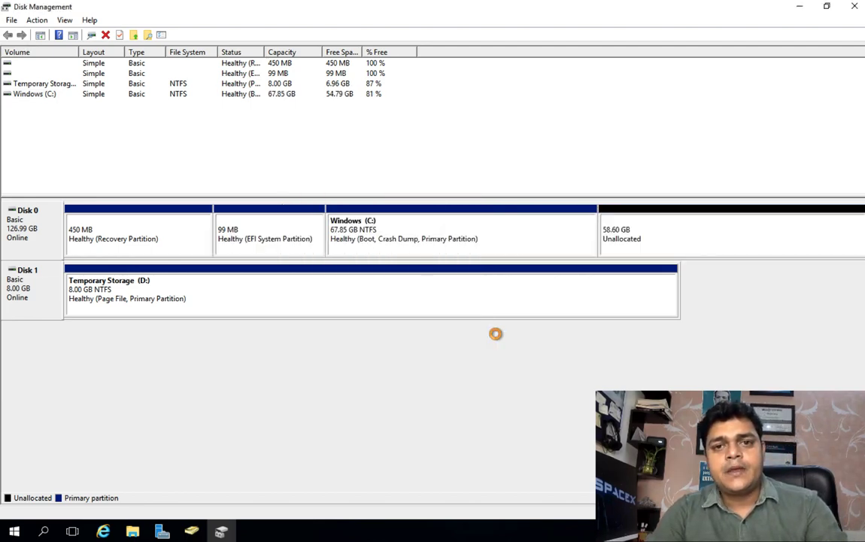
# - Create a 60001 MB simple volume in Disk 0's unallocated space, quick-formatted as NTFS with the label New Volume
pyautogui.rightClick(639, 216)
pyautogui.click(666, 219)
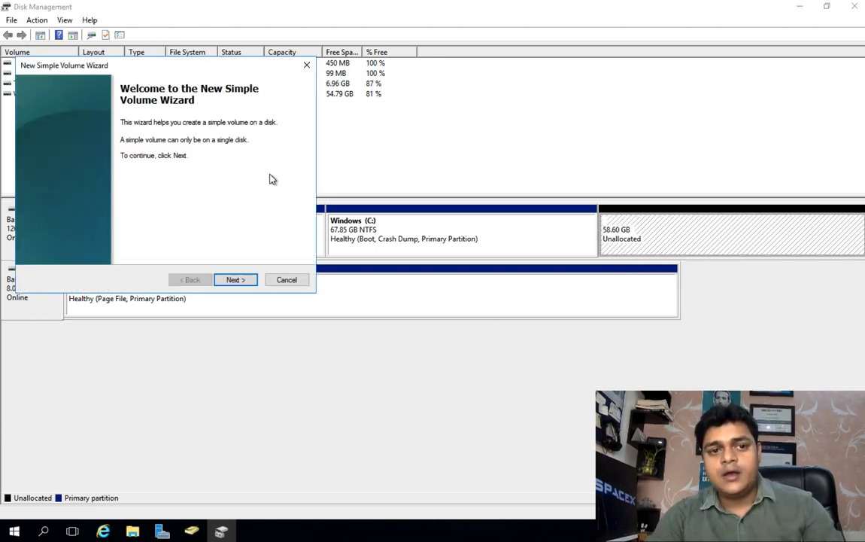
pyautogui.click(233, 280)
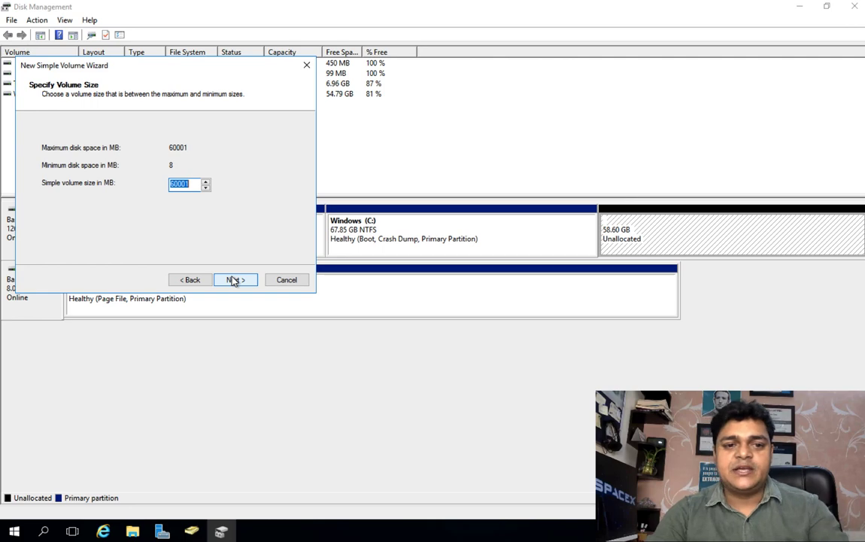
pyautogui.click(234, 280)
pyautogui.click(234, 280)
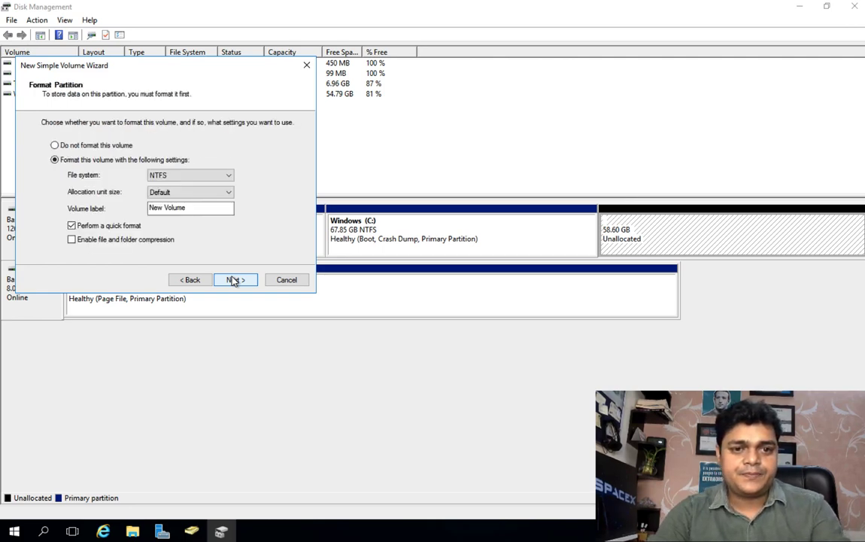
pyautogui.click(233, 280)
pyautogui.click(233, 280)
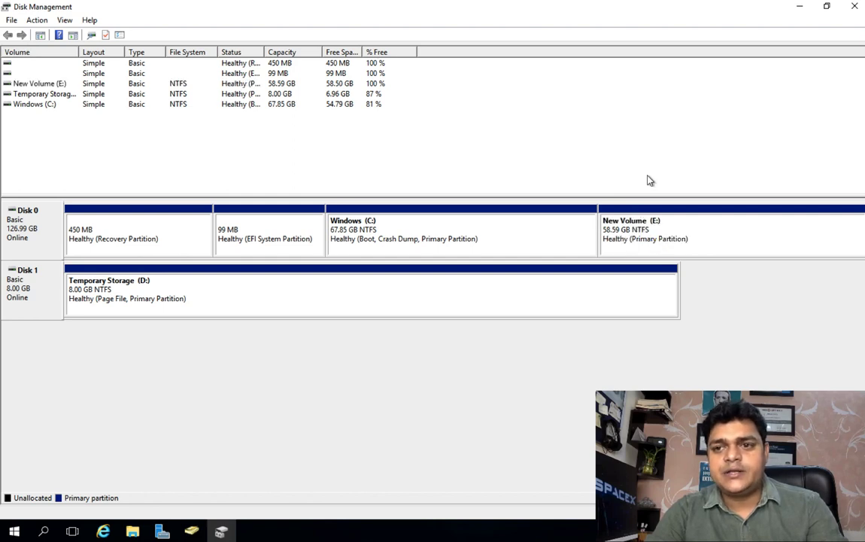
# - Open the New Volume (E:) drive and create a folder named Profile in it
pyautogui.rightClick(637, 208)
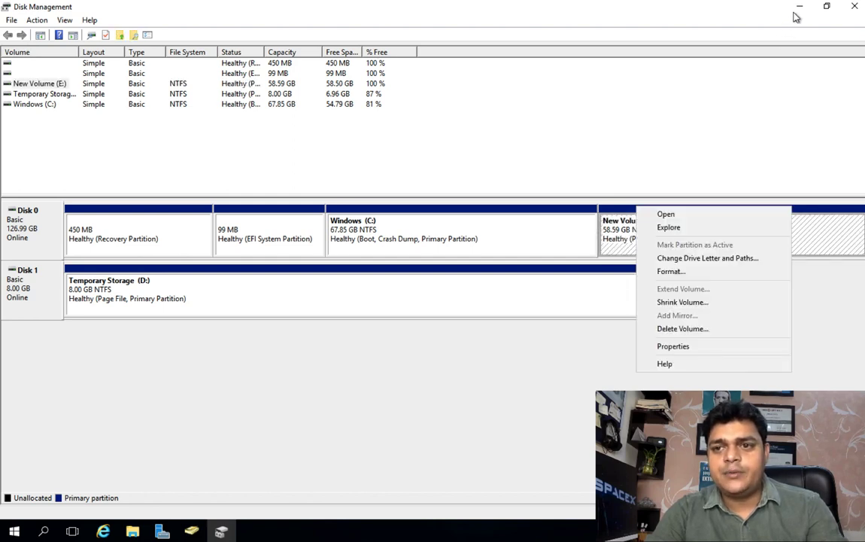
pyautogui.click(675, 223)
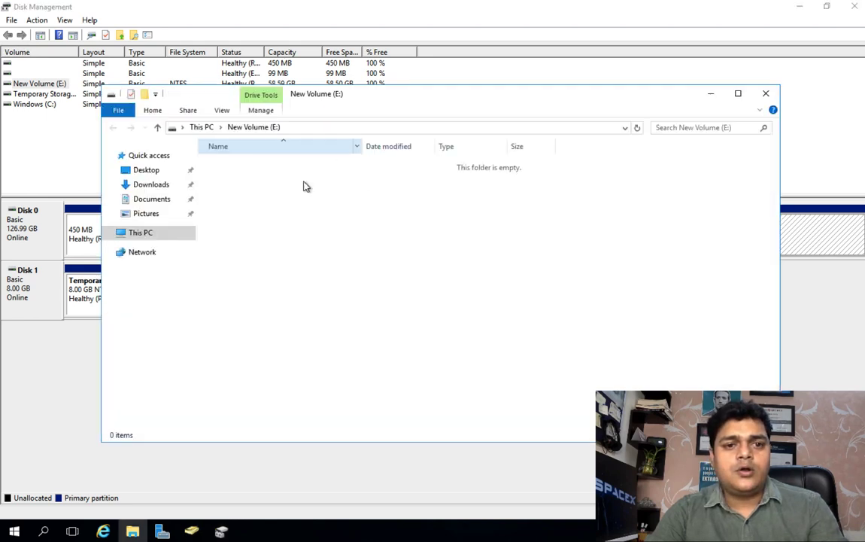
pyautogui.click(147, 96)
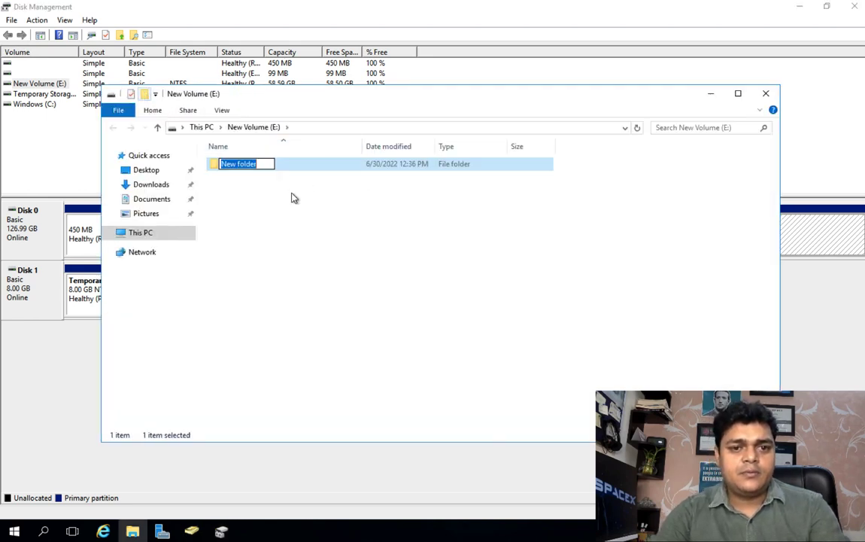
pyautogui.write('Profile')
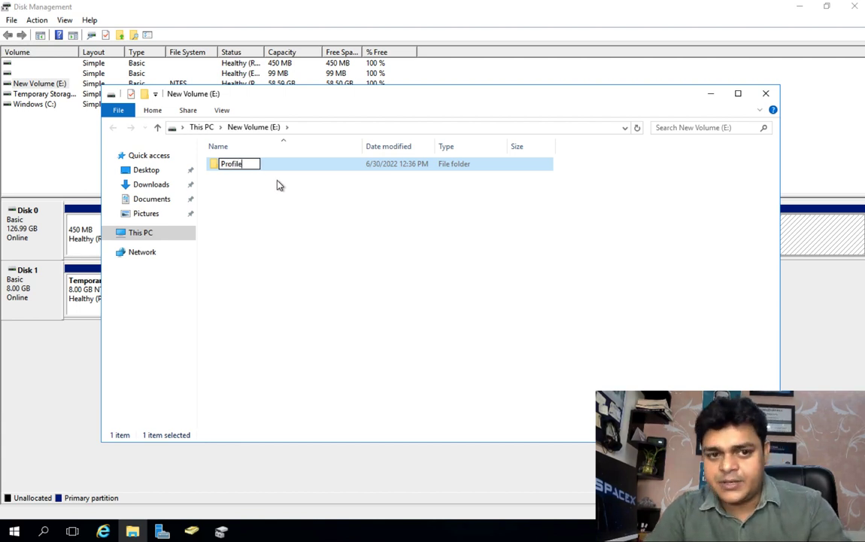
pyautogui.click(276, 184)
# - Enable advanced sharing for the Profile folder with the share name Profile
pyautogui.rightClick(234, 170)
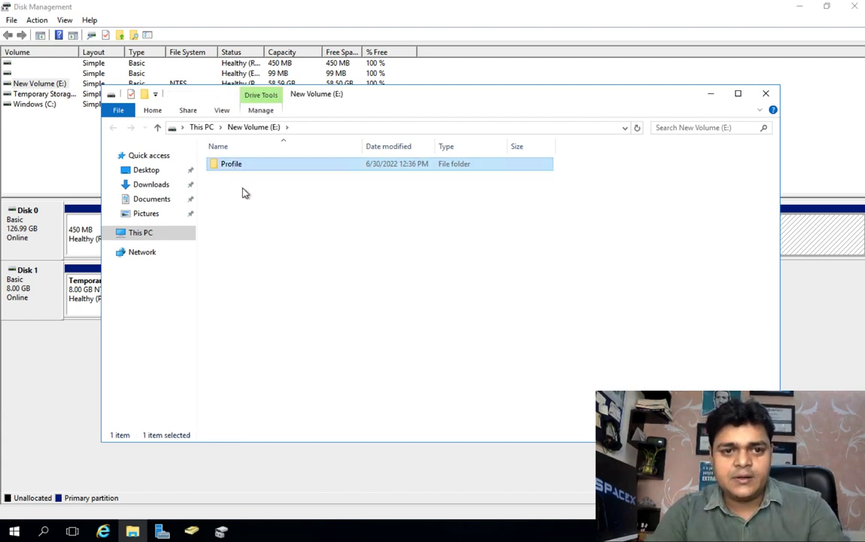
pyautogui.click(269, 384)
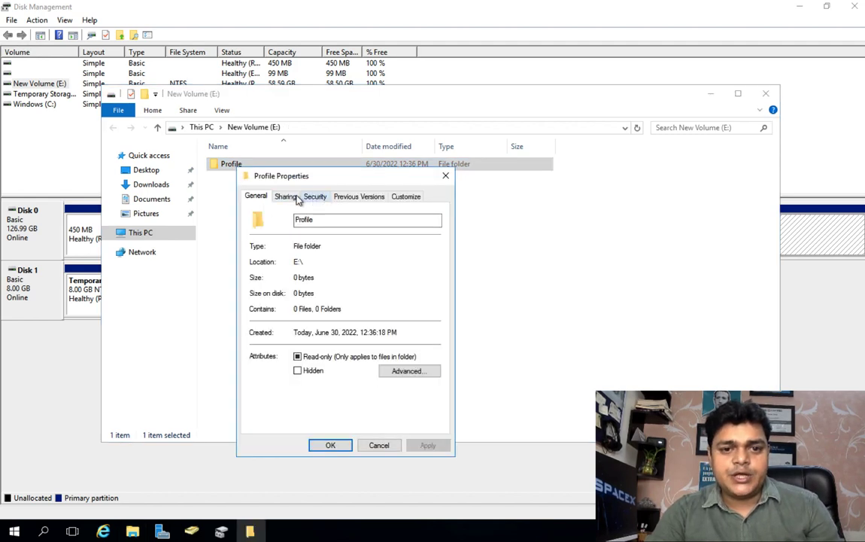
pyautogui.click(285, 196)
pyautogui.click(303, 339)
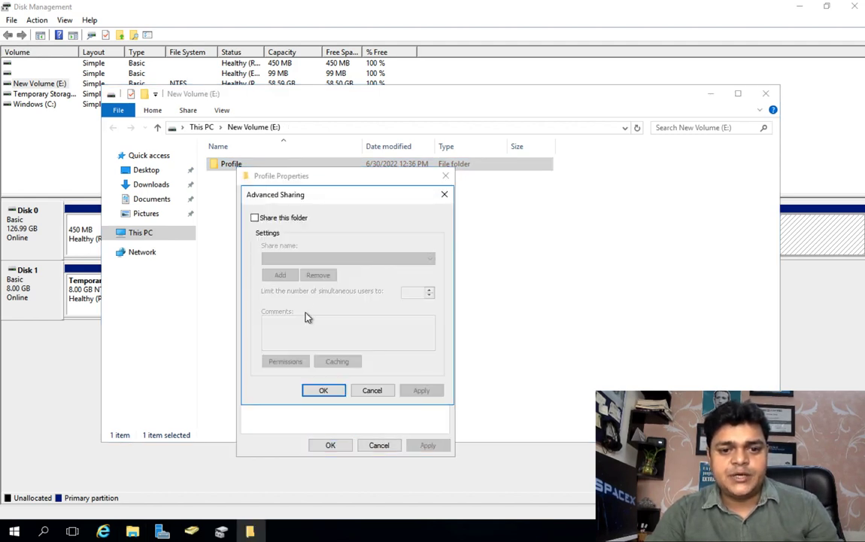
pyautogui.click(254, 218)
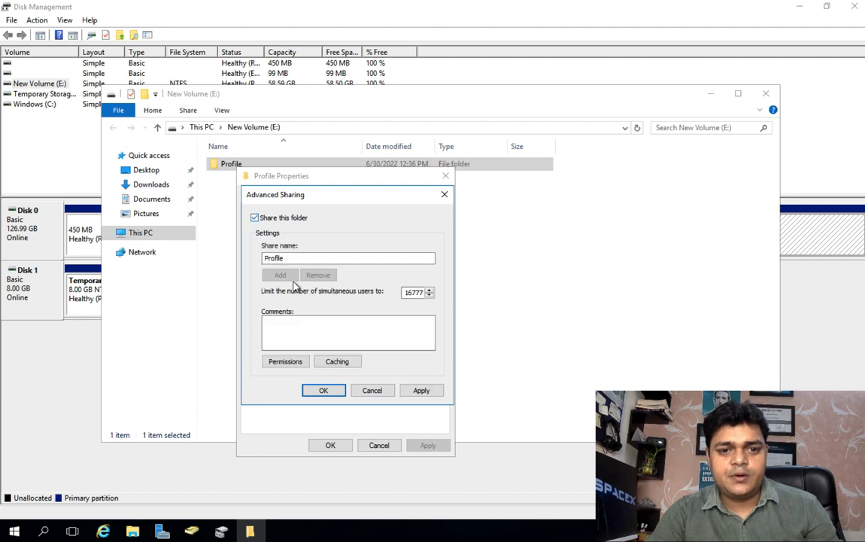
# - Allow Everyone Full Control in the Profile share permissions, apply the sharing, and check the folder's contents before closing it
pyautogui.click(289, 362)
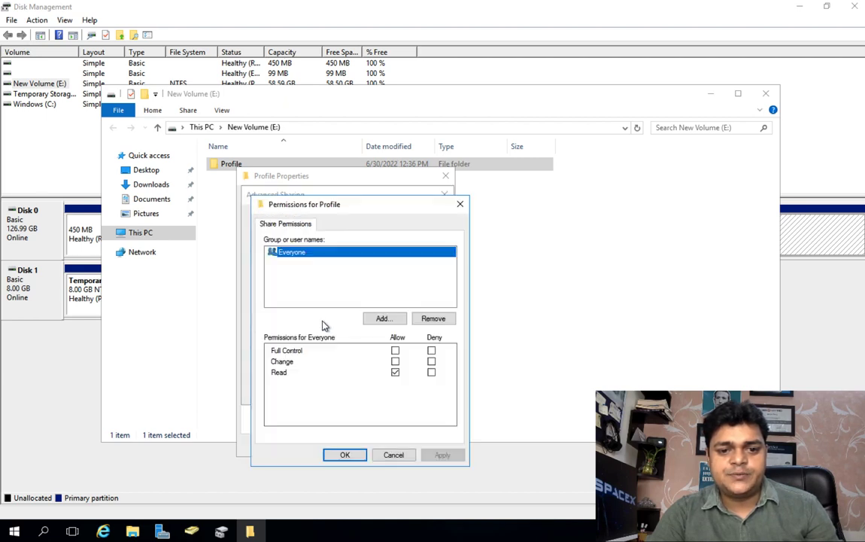
pyautogui.click(395, 350)
pyautogui.click(444, 455)
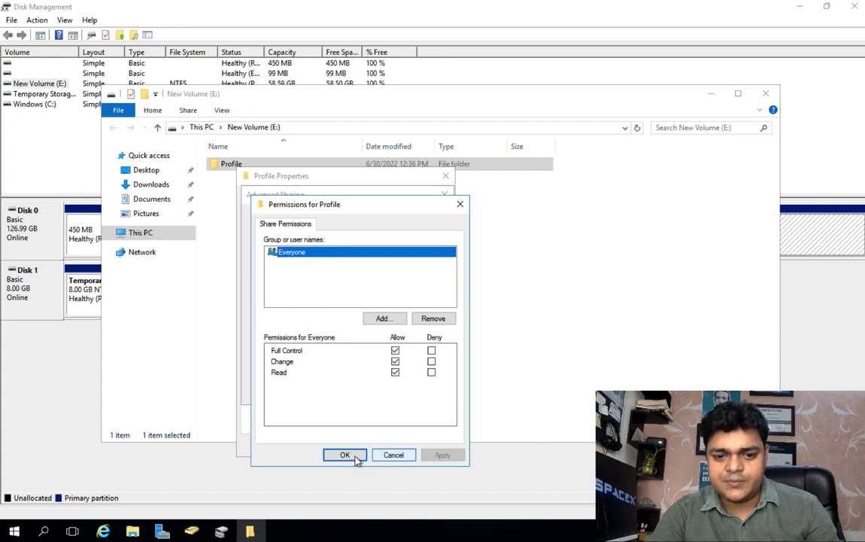
pyautogui.click(345, 454)
pyautogui.click(421, 391)
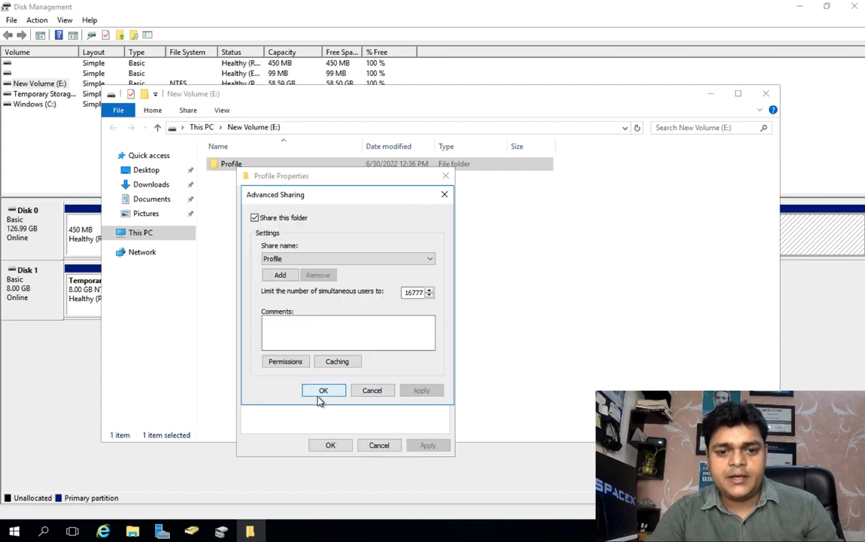
pyautogui.click(322, 390)
pyautogui.click(329, 445)
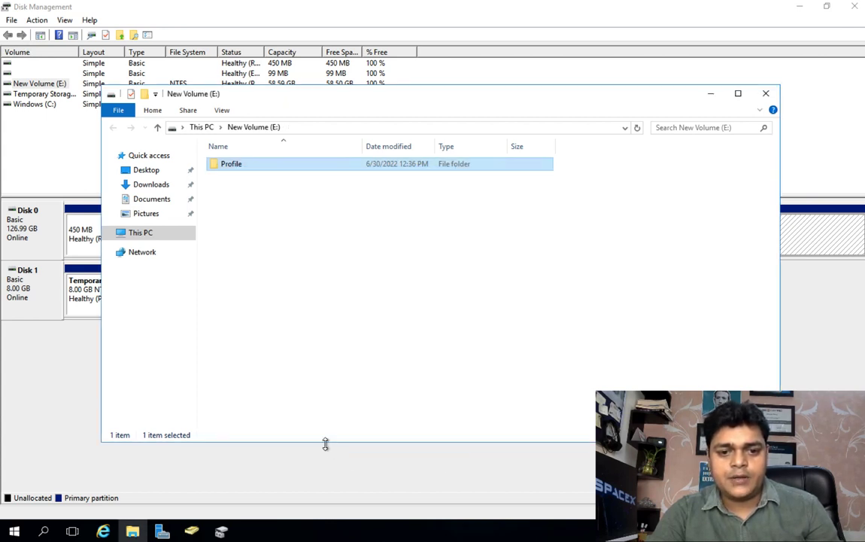
pyautogui.doubleClick(235, 164)
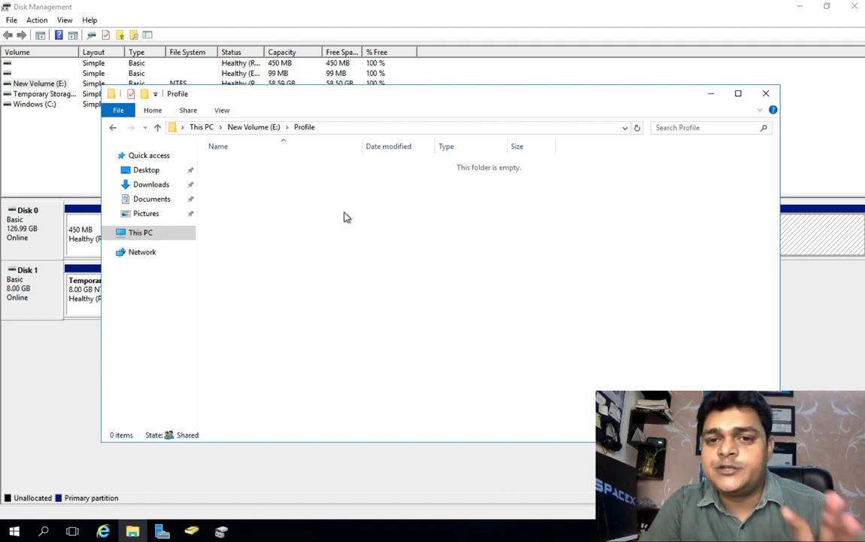
pyautogui.click(766, 94)
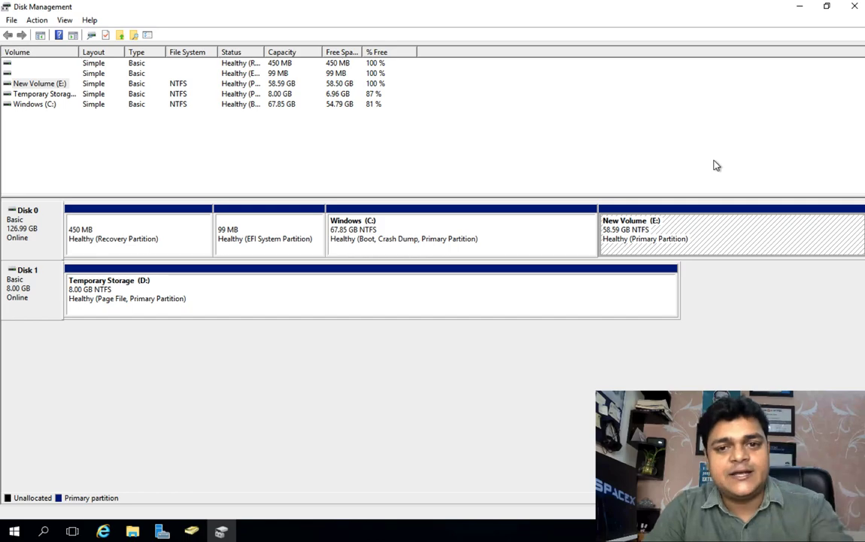
# - Switch to the win-10 remote desktop, decline network discovery, and dismiss the Microsoft Teams welcome window
pyautogui.hotkey('ctrl', 'Left')
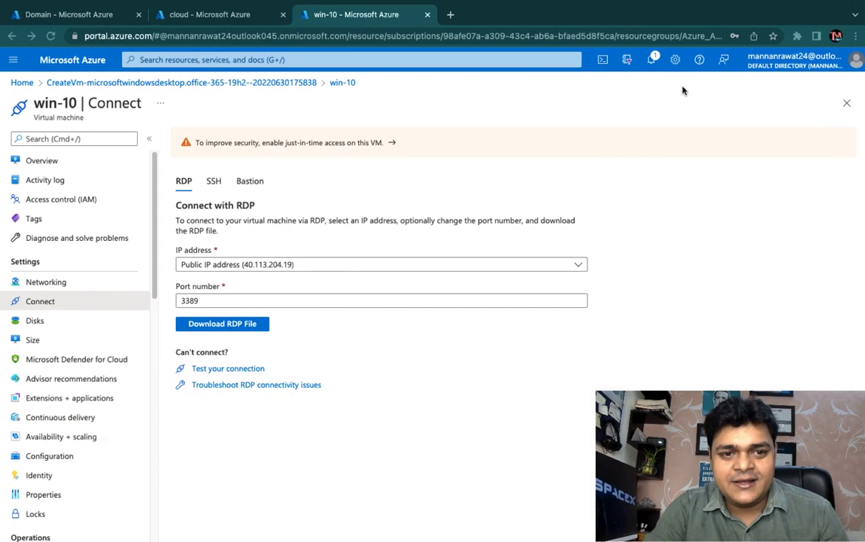
pyautogui.hotkey('ctrl', 'Left')
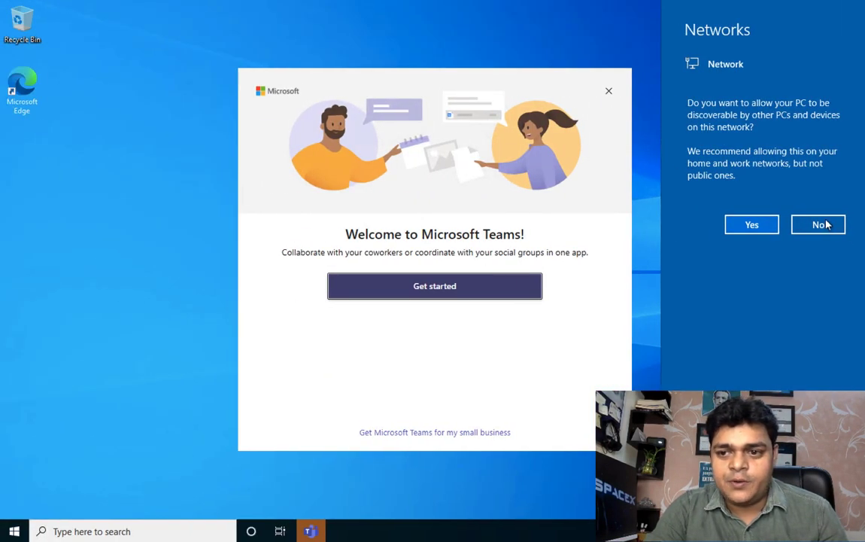
pyautogui.click(820, 224)
pyautogui.click(610, 91)
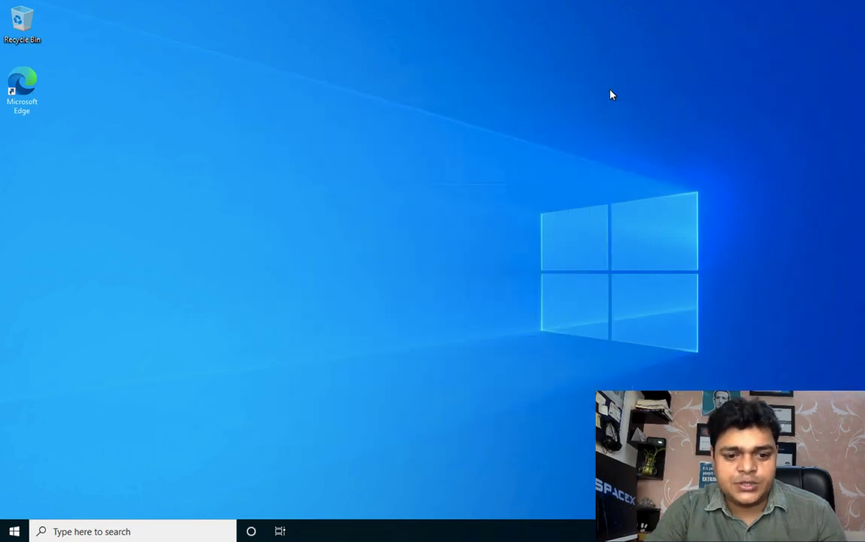
# - Open Microsoft Edge and go through its first-run setup with the Inspirational new tab page, skipping sign-in
pyautogui.click(29, 85)
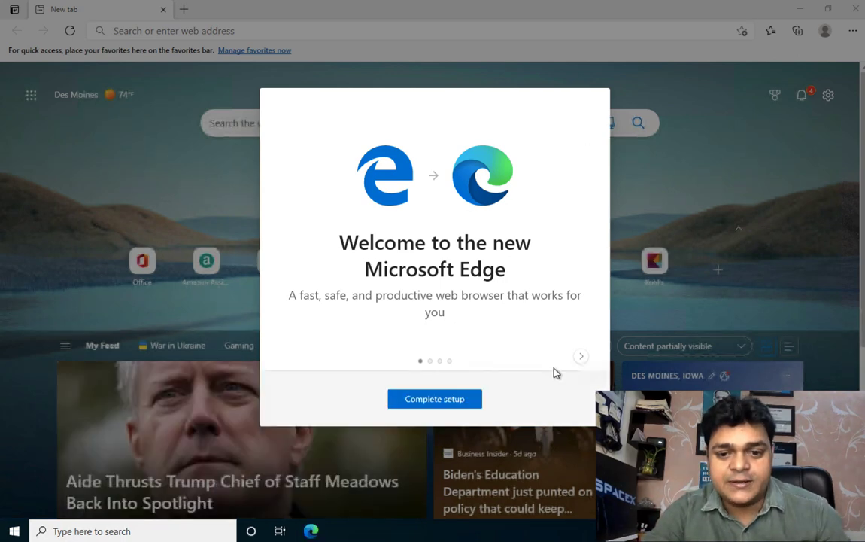
pyautogui.click(452, 401)
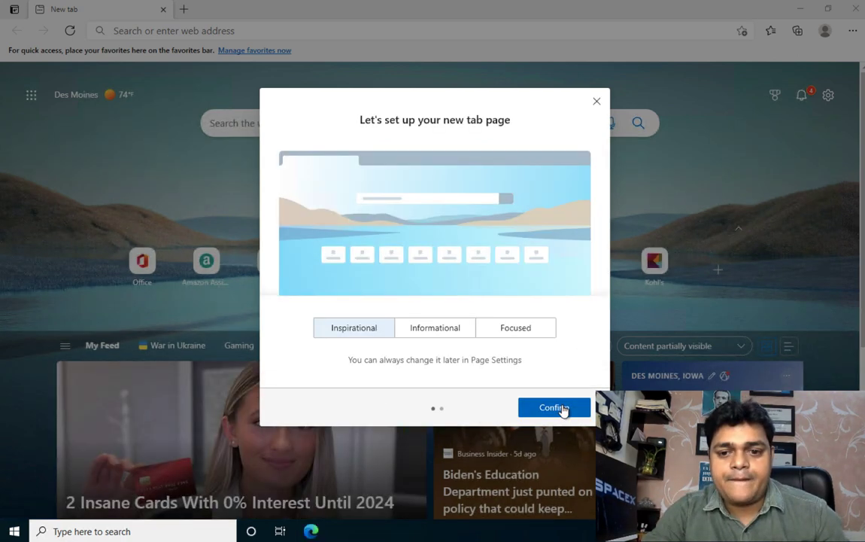
pyautogui.click(564, 408)
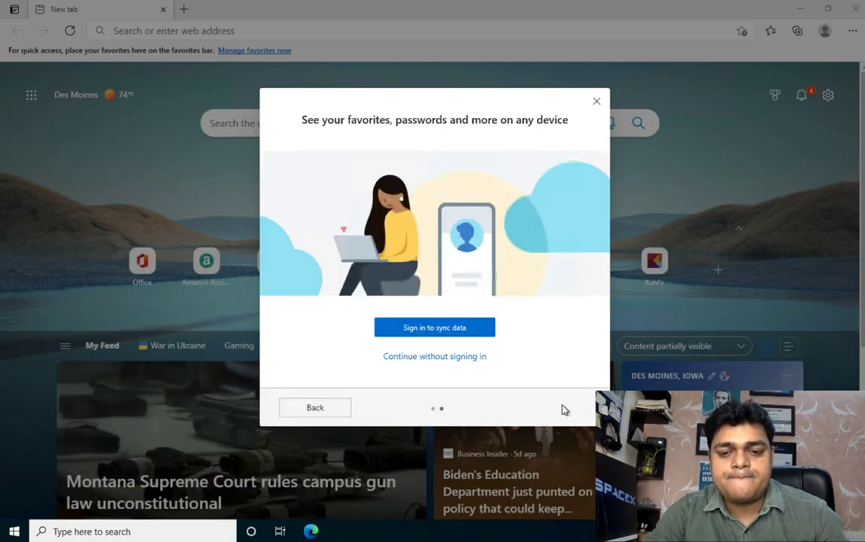
pyautogui.click(597, 102)
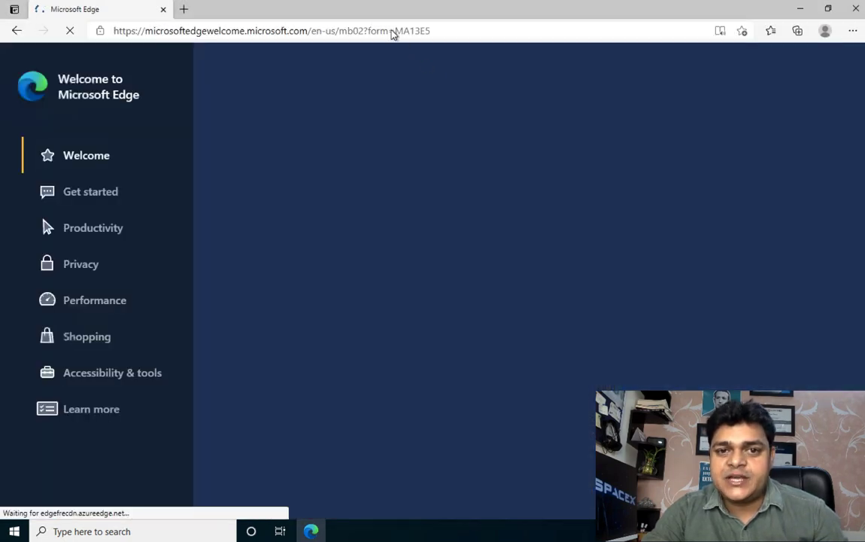
# - Search the web for "doanload fslogix"
pyautogui.click(391, 31)
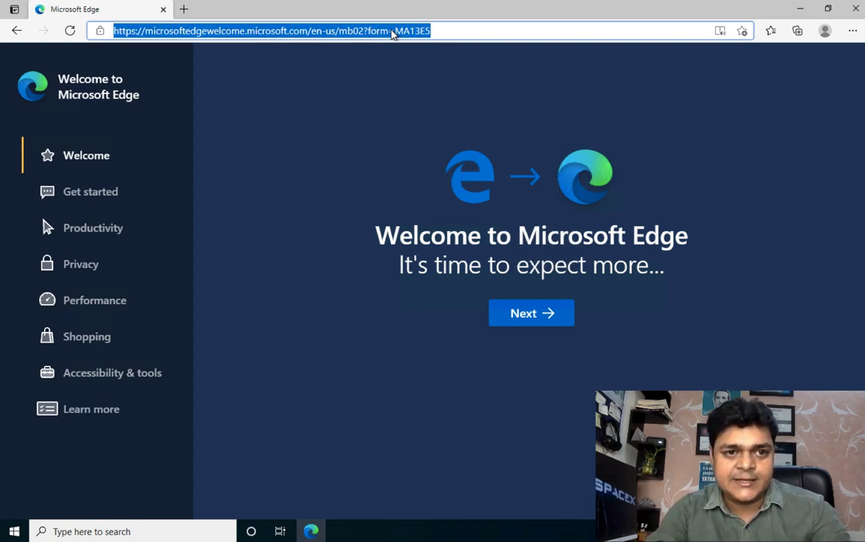
pyautogui.write('doan')
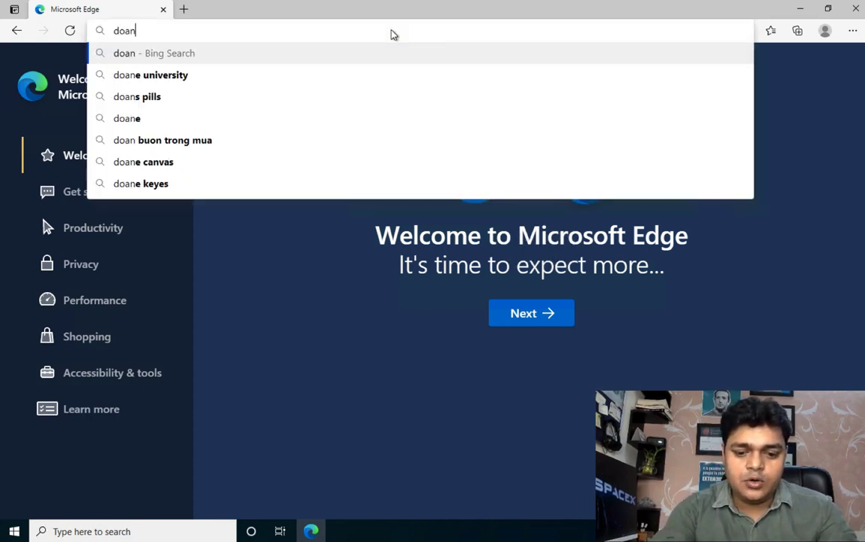
pyautogui.write('load fsl')
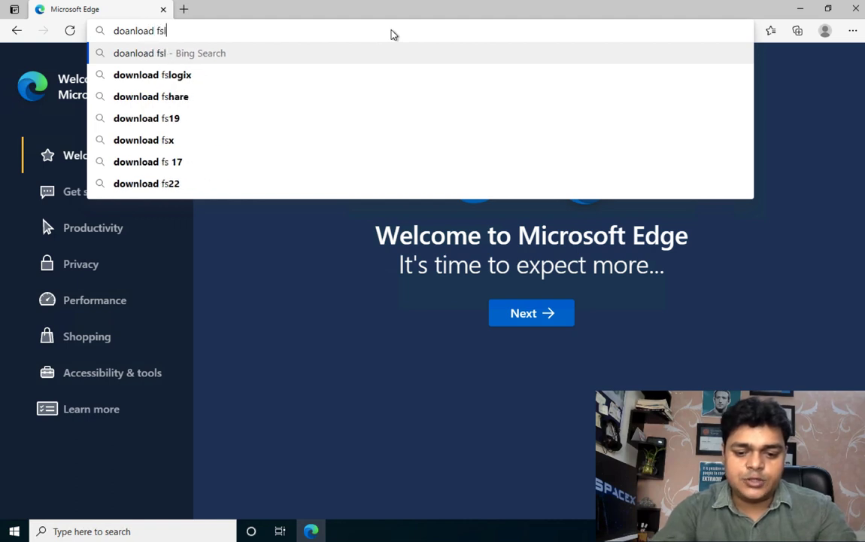
pyautogui.write('ogix')
pyautogui.press('Return')
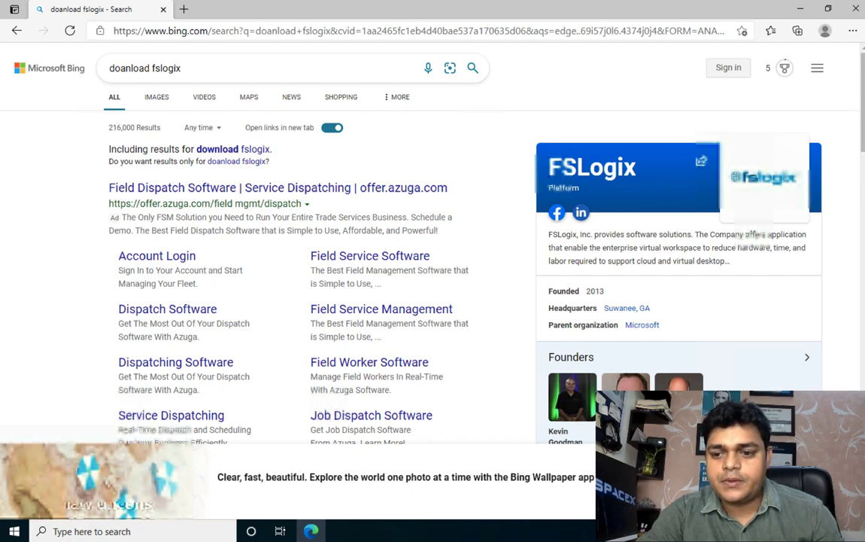
# - Look through the search results and open the FSLogix documentation page on Microsoft Docs
pyautogui.scroll(-3, 432, 241)
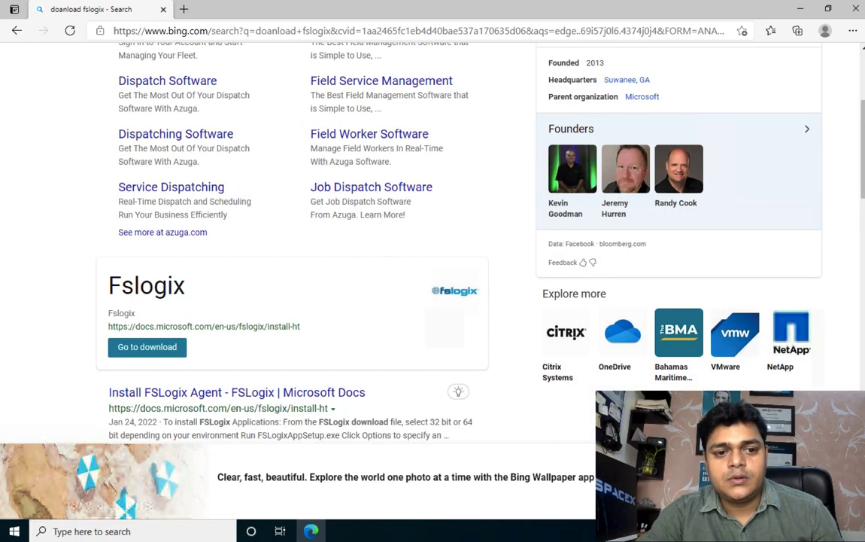
pyautogui.scroll(3, 244, 397)
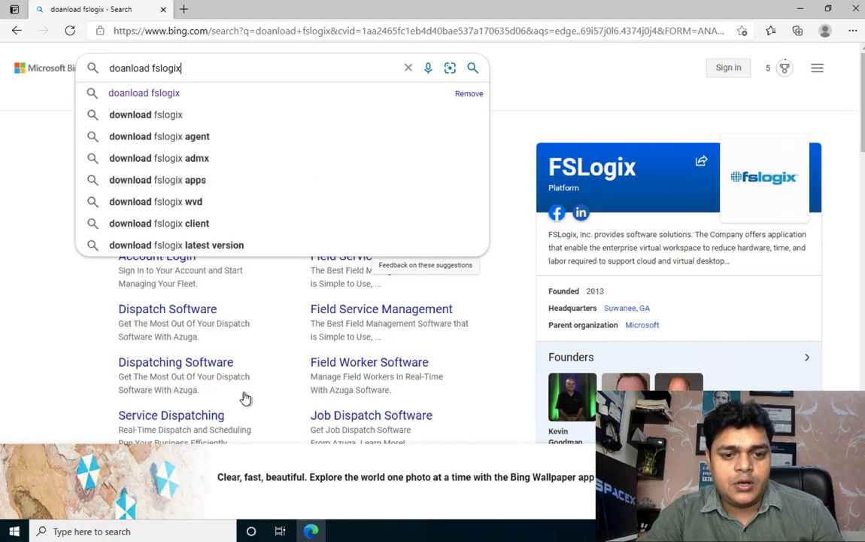
pyautogui.rightClick(245, 397)
pyautogui.click(512, 359)
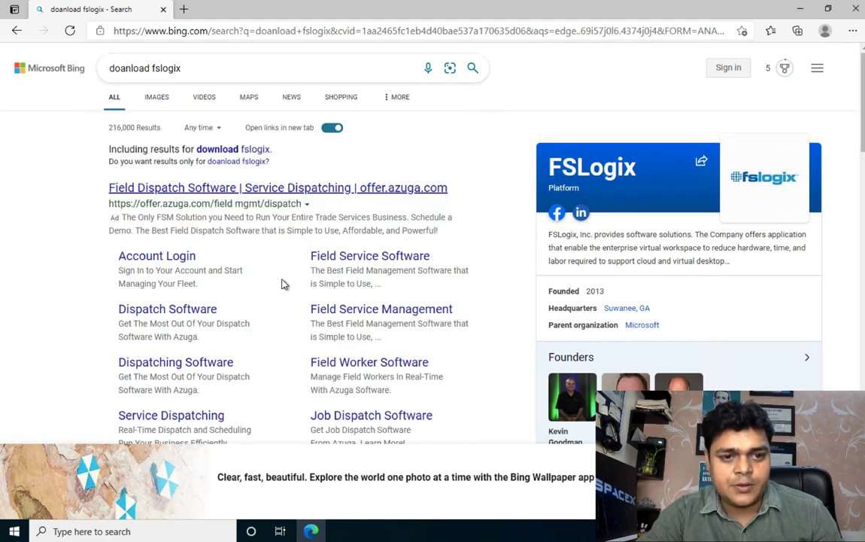
pyautogui.scroll(-2, 457, 385)
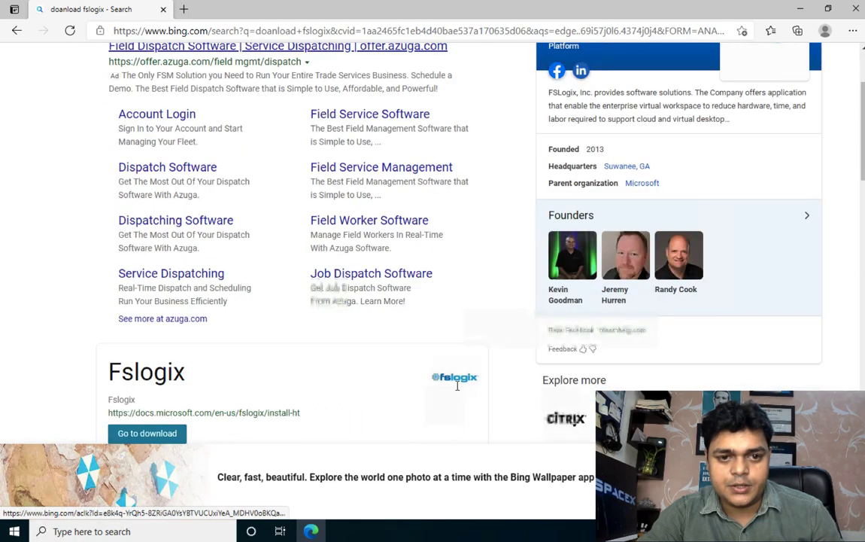
pyautogui.scroll(-10, 185, 302)
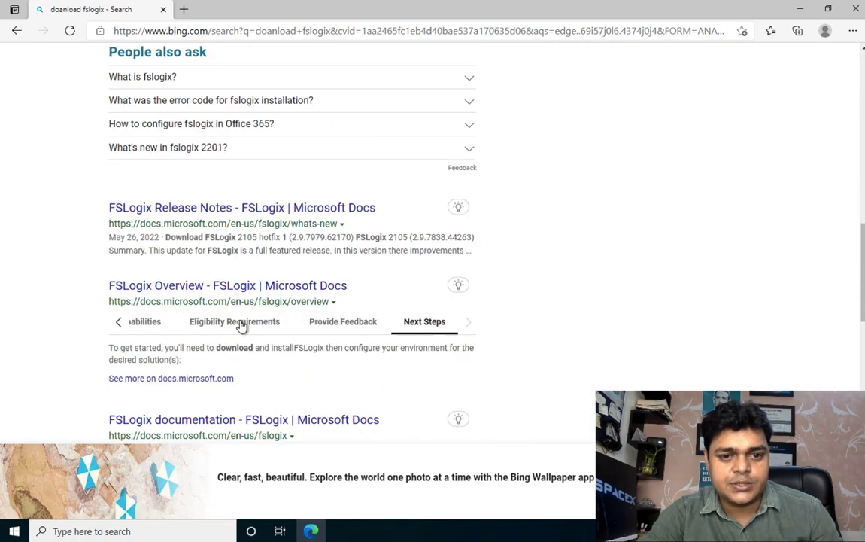
pyautogui.scroll(-5, 243, 257)
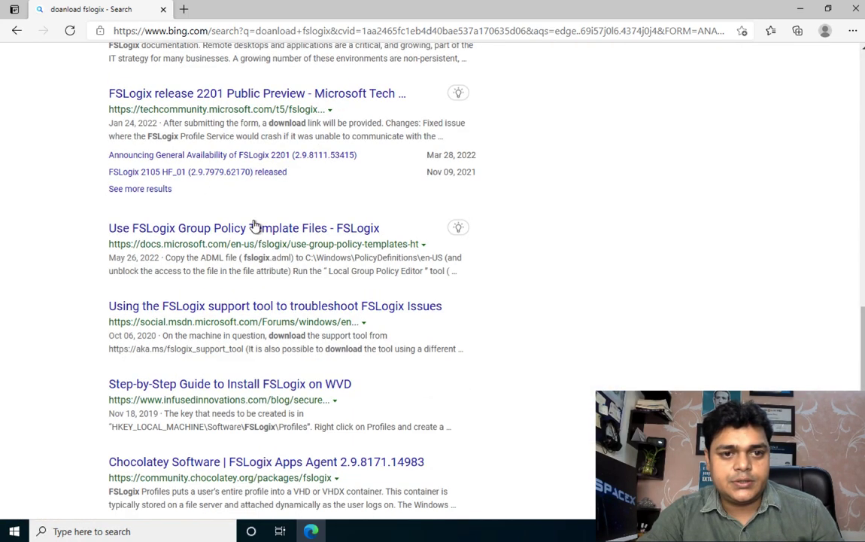
pyautogui.scroll(1, 253, 219)
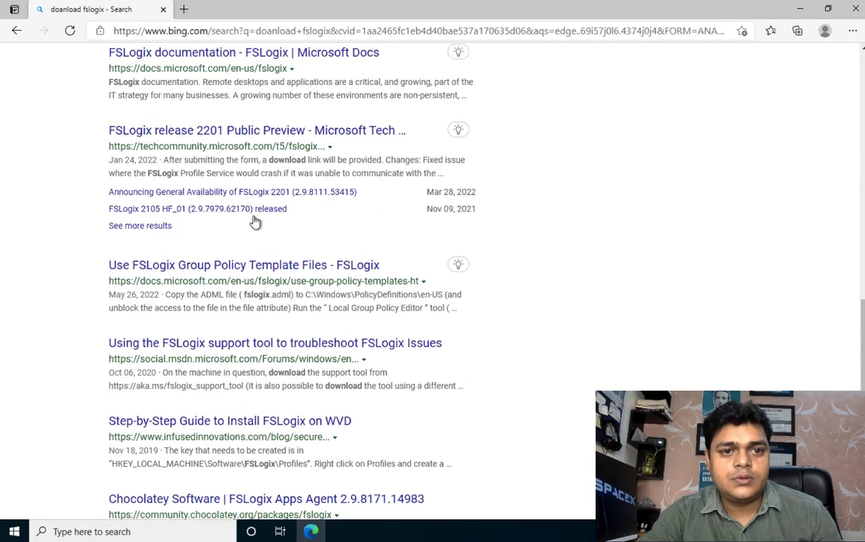
pyautogui.click(281, 55)
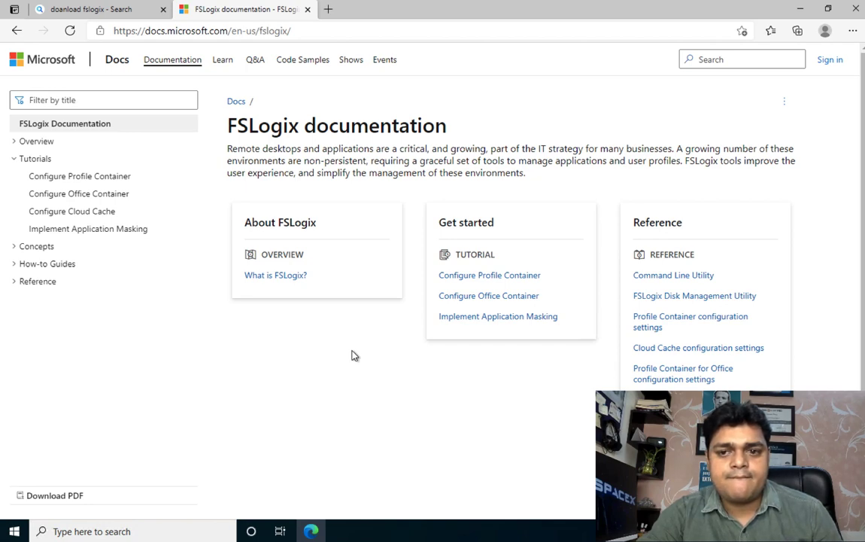
# - Open the What is FSLogix? article and follow its Next steps link to the Install FSLogix page
pyautogui.scroll(-3, 354, 355)
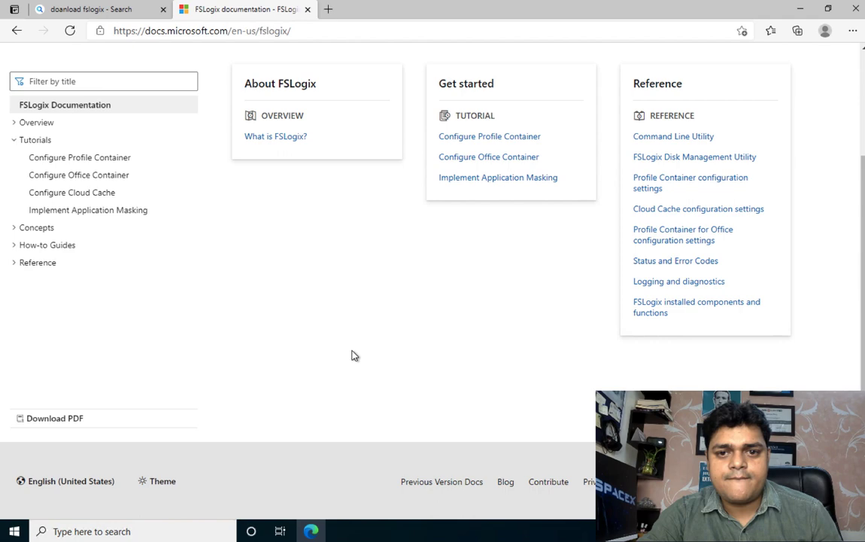
pyautogui.scroll(3, 353, 356)
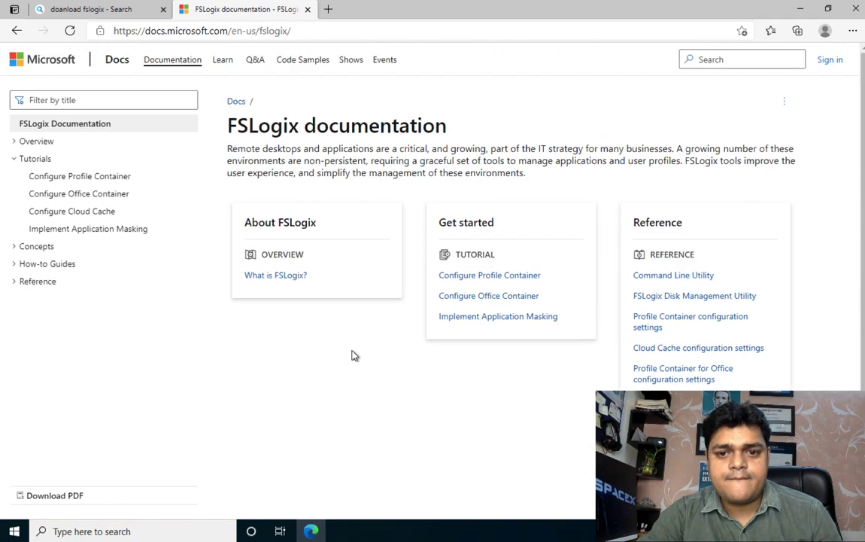
pyautogui.click(276, 275)
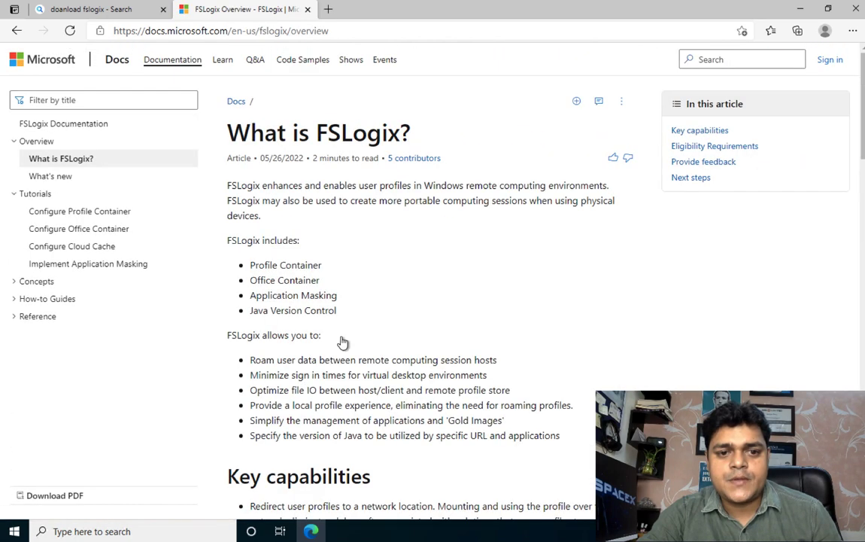
pyautogui.scroll(-5, 367, 357)
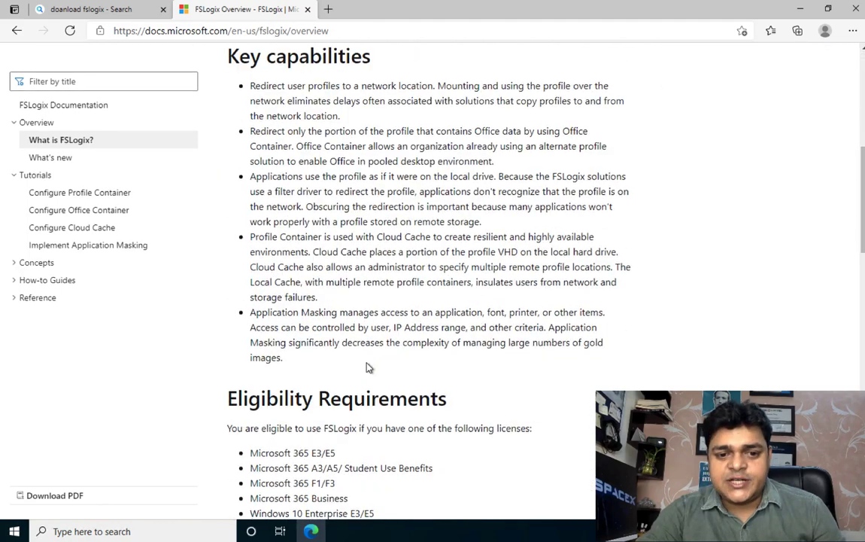
pyautogui.scroll(-5, 367, 362)
pyautogui.scroll(-4, 368, 366)
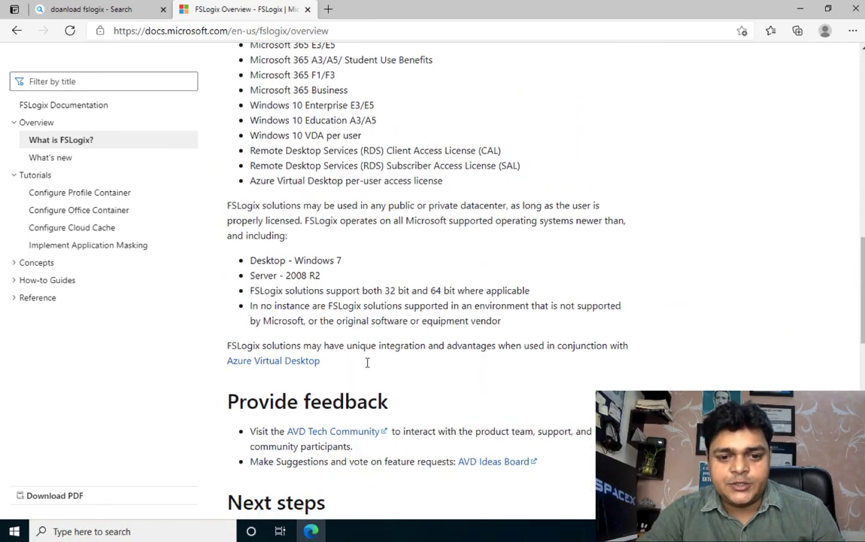
pyautogui.scroll(-1, 368, 366)
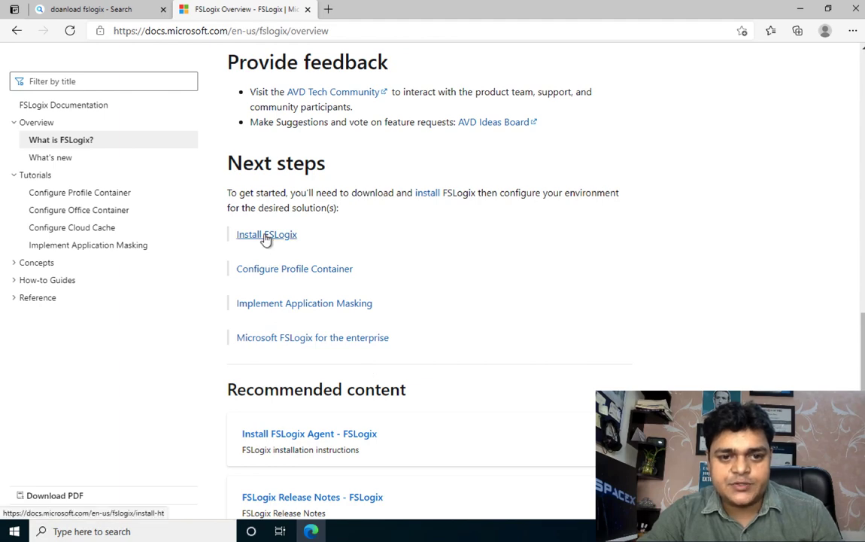
pyautogui.click(266, 236)
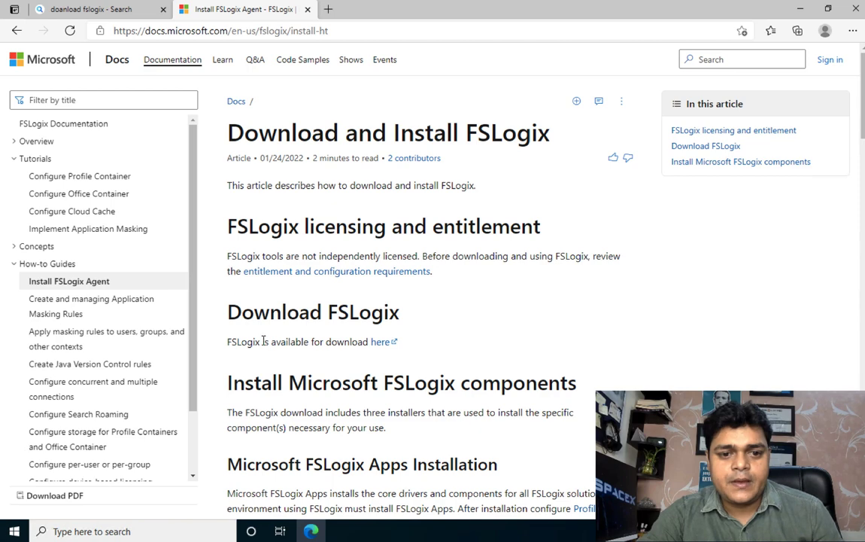
# - Download the FSLogix Apps zip from the install page, open the archive, and minimize the browser
pyautogui.click(387, 343)
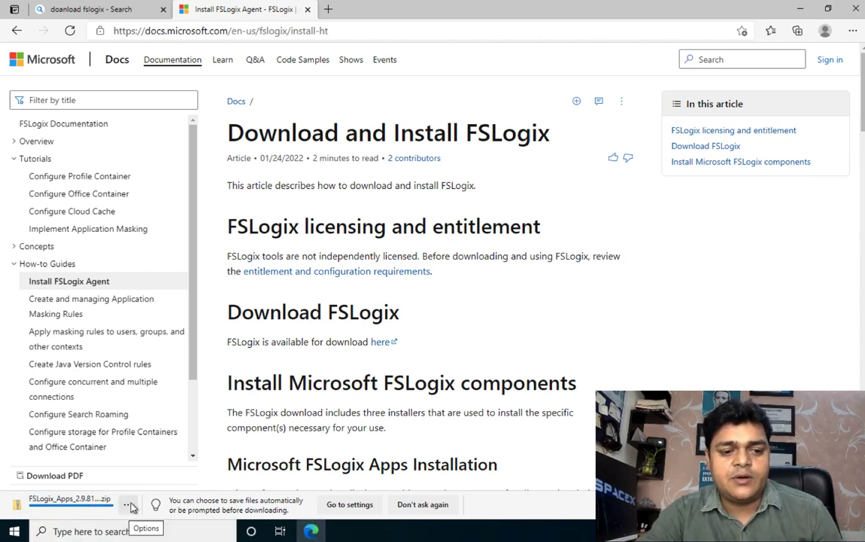
pyautogui.click(127, 505)
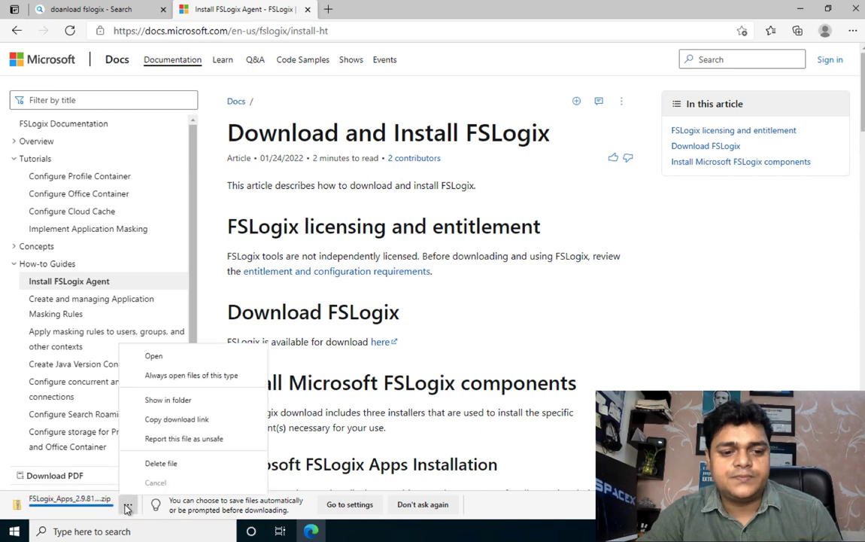
pyautogui.click(161, 360)
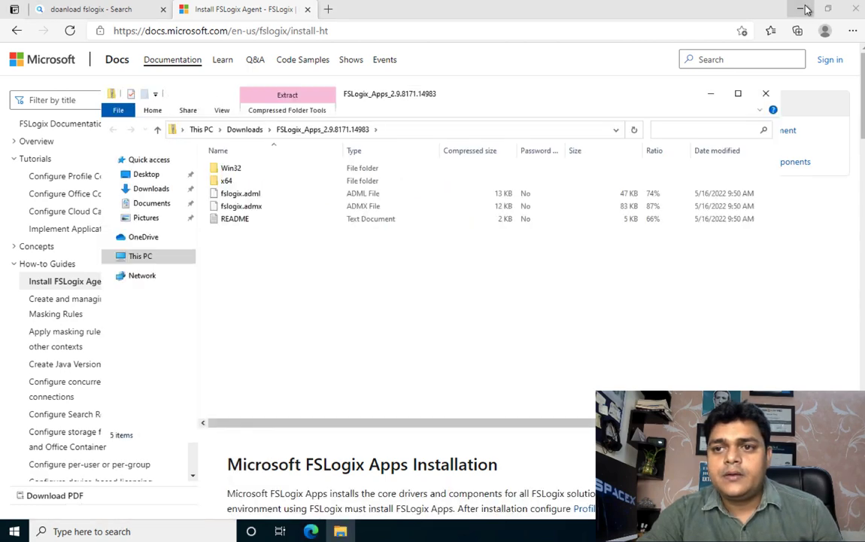
pyautogui.click(806, 9)
pyautogui.click(805, 10)
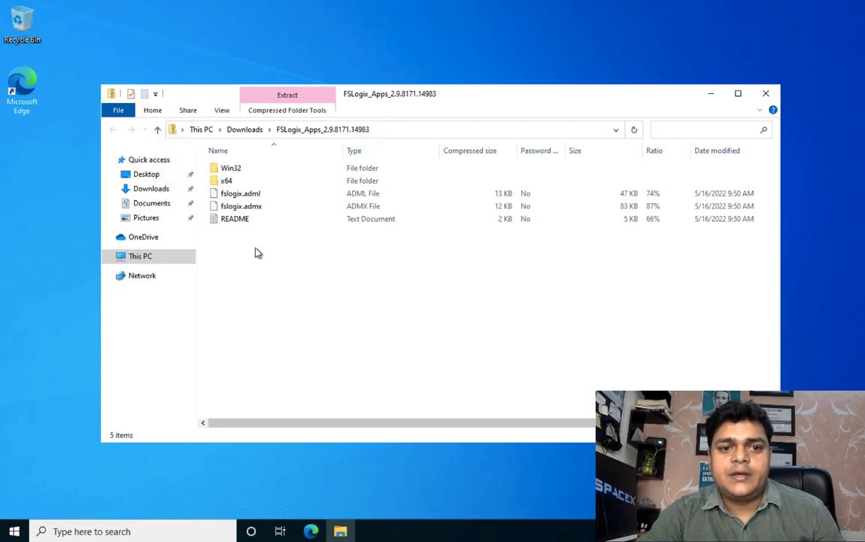
# - Run FSLogixAppsSetup from the archive's x64 Release folder without extracting the files
pyautogui.doubleClick(228, 182)
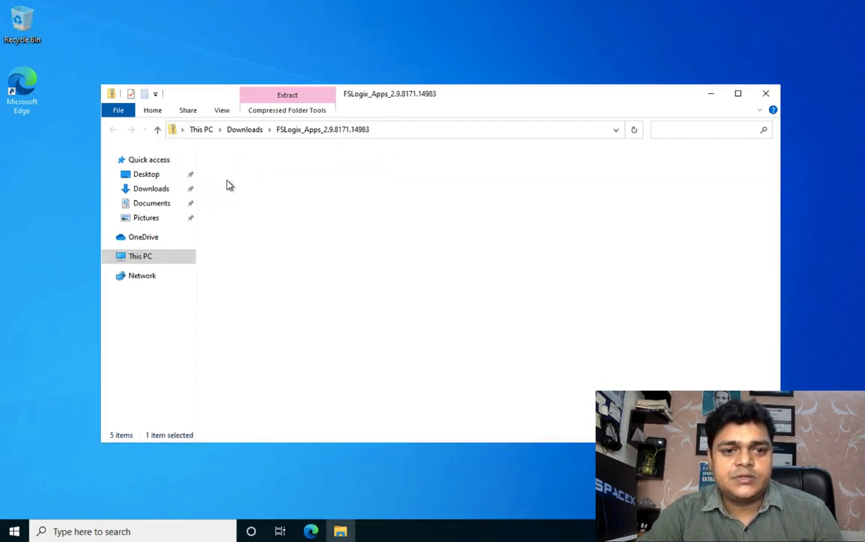
pyautogui.doubleClick(233, 168)
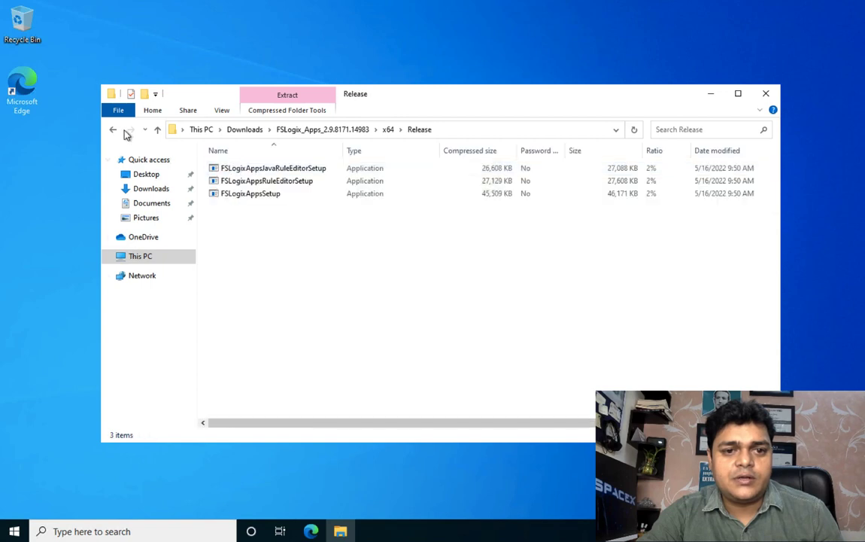
pyautogui.doubleClick(249, 194)
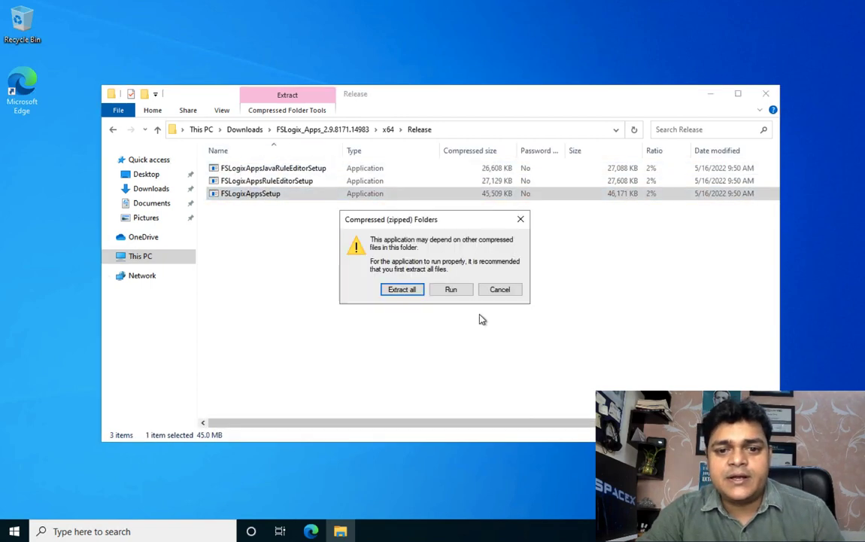
pyautogui.click(451, 289)
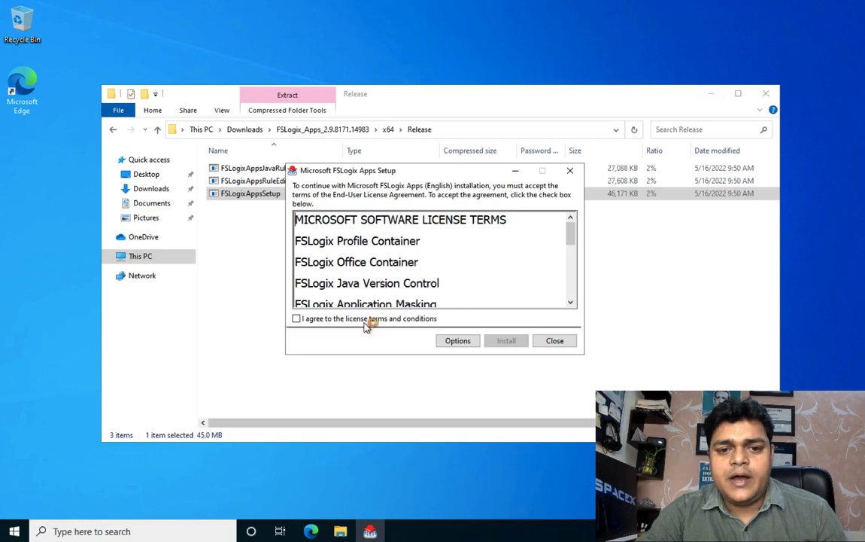
# - Accept the license terms, install Microsoft FSLogix Apps, and restart the machine once setup finishes
pyautogui.click(366, 319)
pyautogui.click(506, 340)
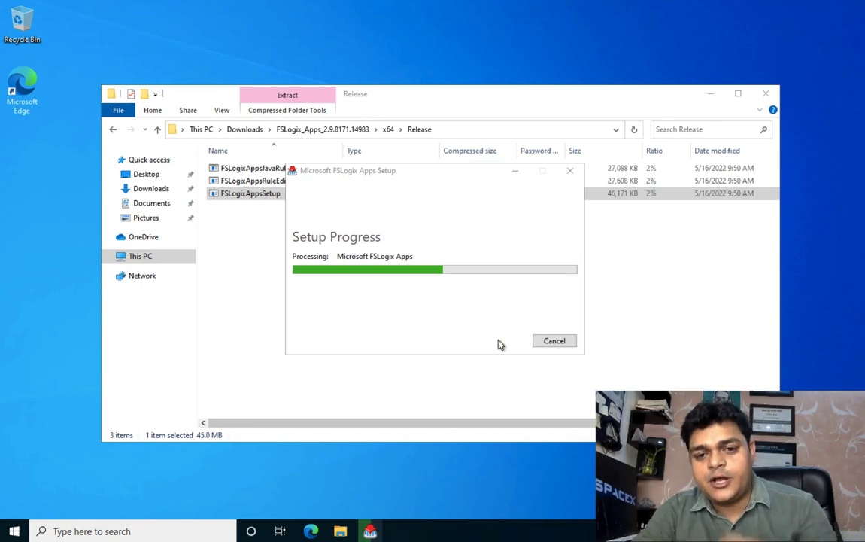
pyautogui.click(717, 98)
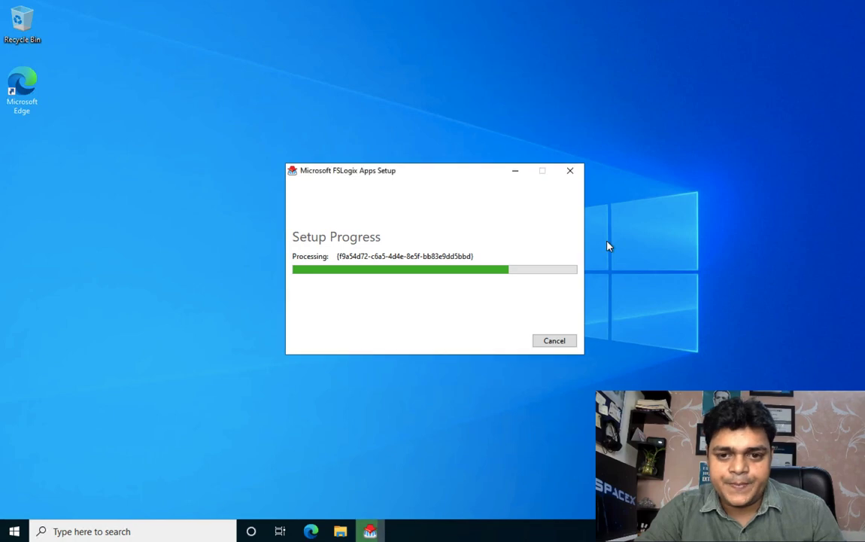
pyautogui.click(510, 344)
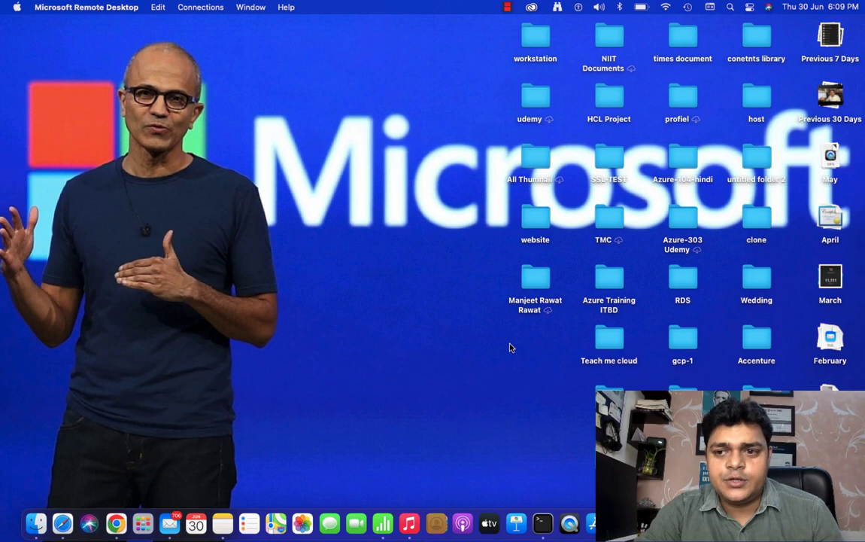
# - Switch to the domain server's remote desktop, close Disk Management, and try to start Azure AD Connect
pyautogui.hotkey('ctrl', 'Right')
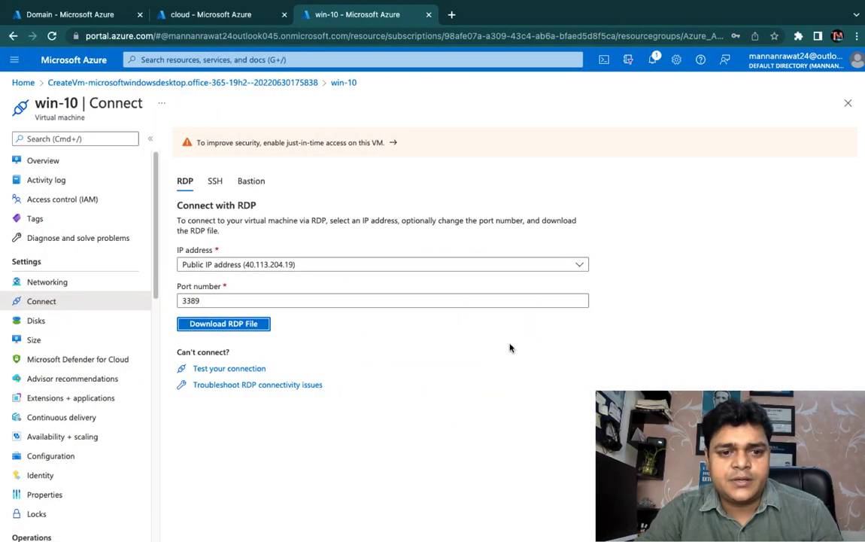
pyautogui.click(219, 17)
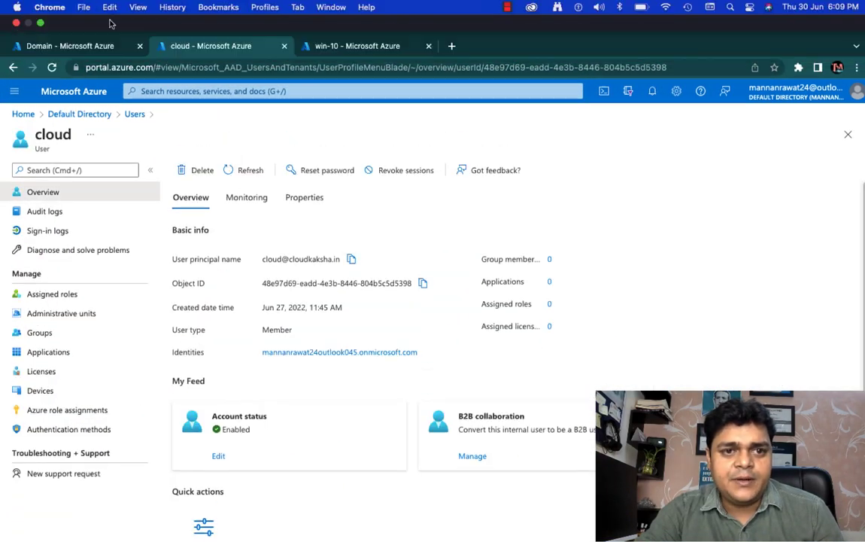
pyautogui.hotkey('ctrl', 'Right')
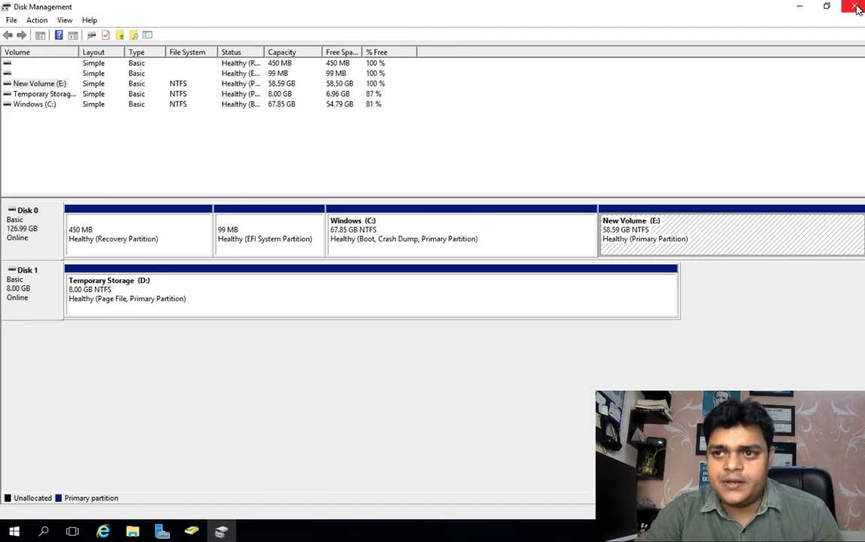
pyautogui.click(856, 7)
pyautogui.doubleClick(23, 90)
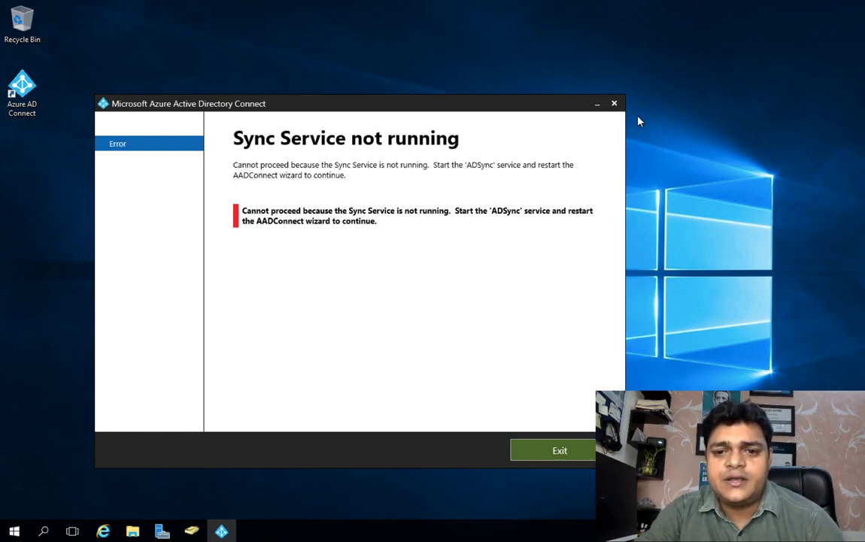
pyautogui.click(614, 103)
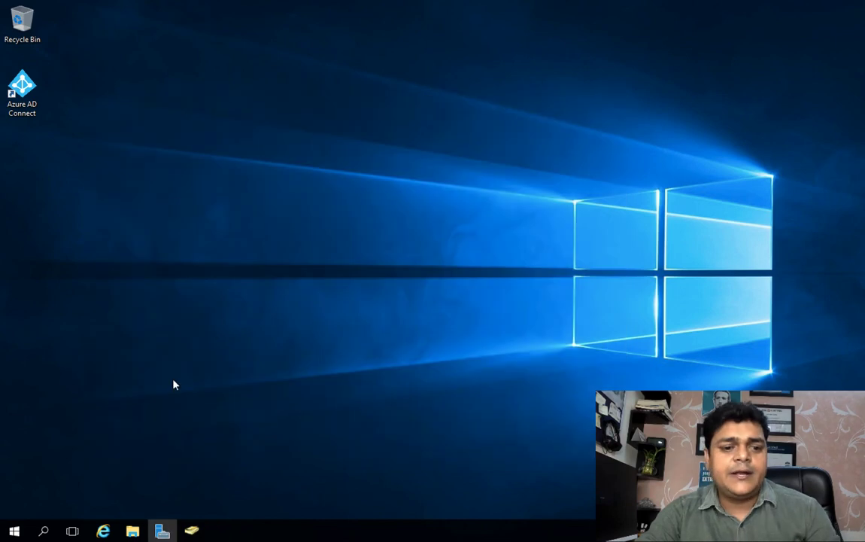
# - Check internet access in Internet Explorer with recommended settings by searching for google and opening the Google Chrome page, and close the browser
pyautogui.click(103, 531)
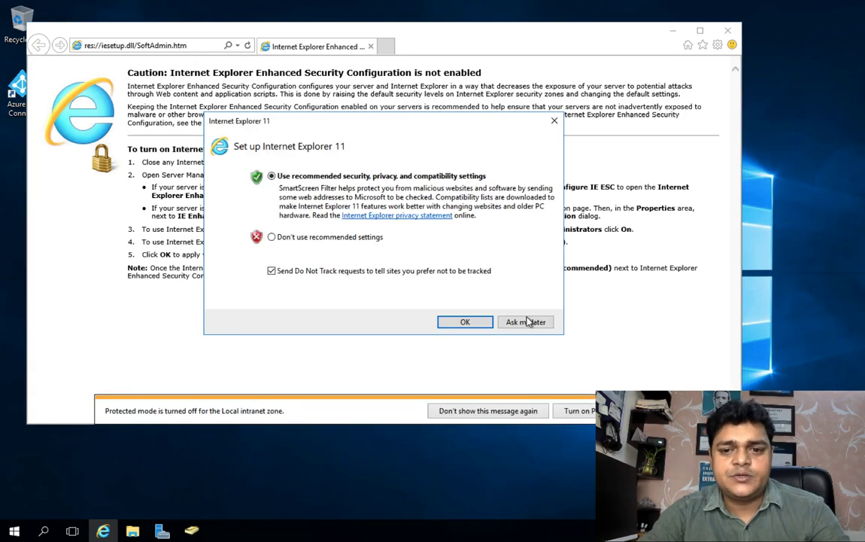
pyautogui.click(467, 321)
pyautogui.click(197, 46)
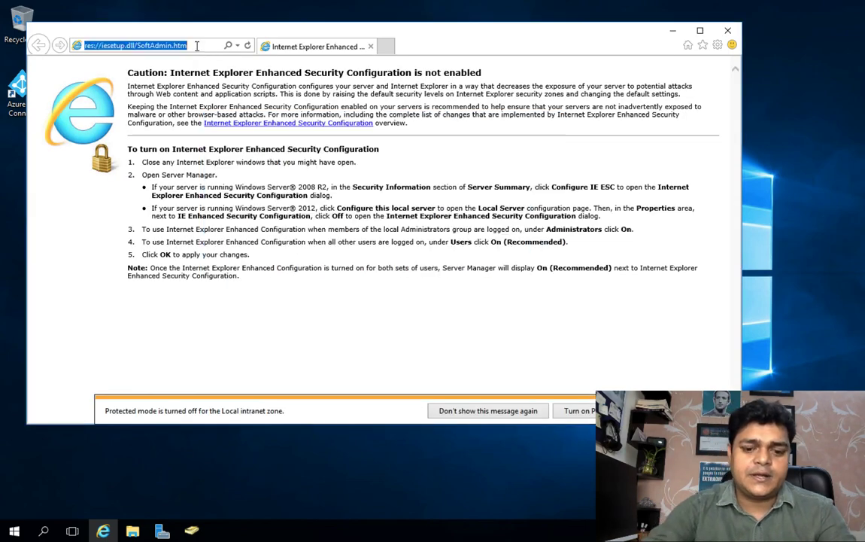
pyautogui.write('goog')
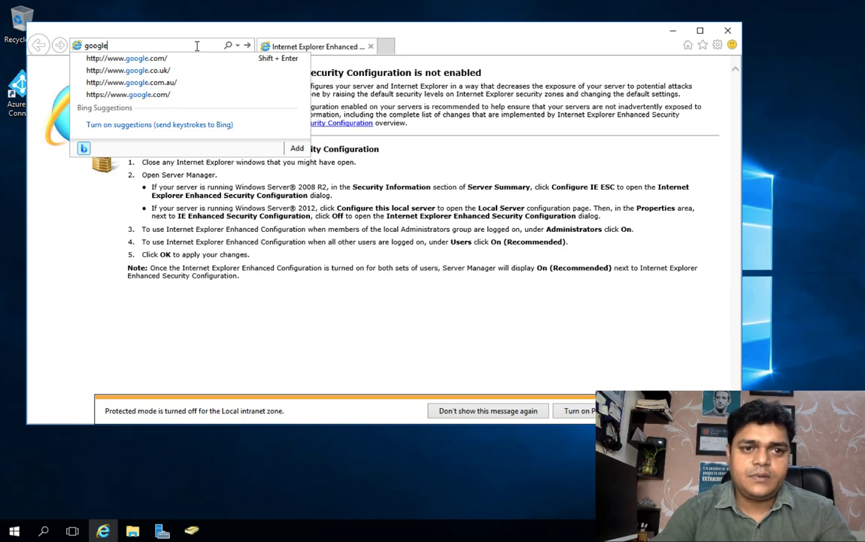
pyautogui.write('le')
pyautogui.press('Return')
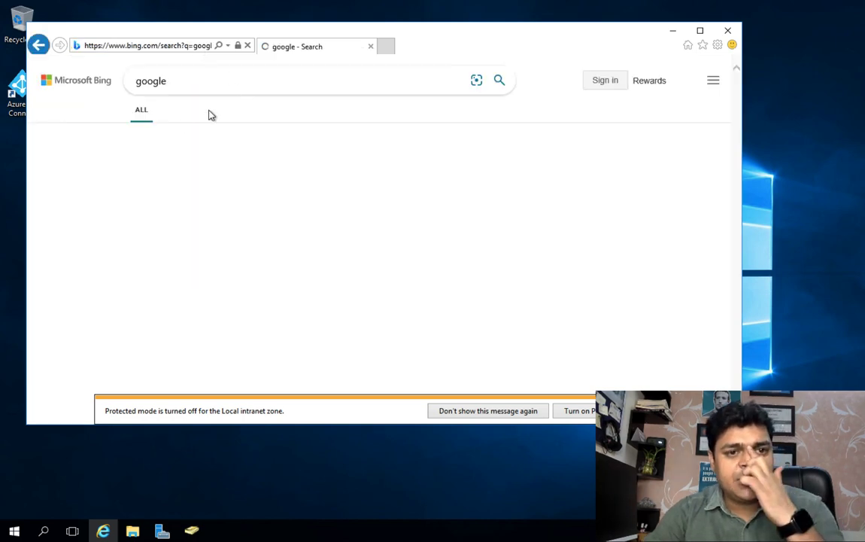
pyautogui.click(225, 227)
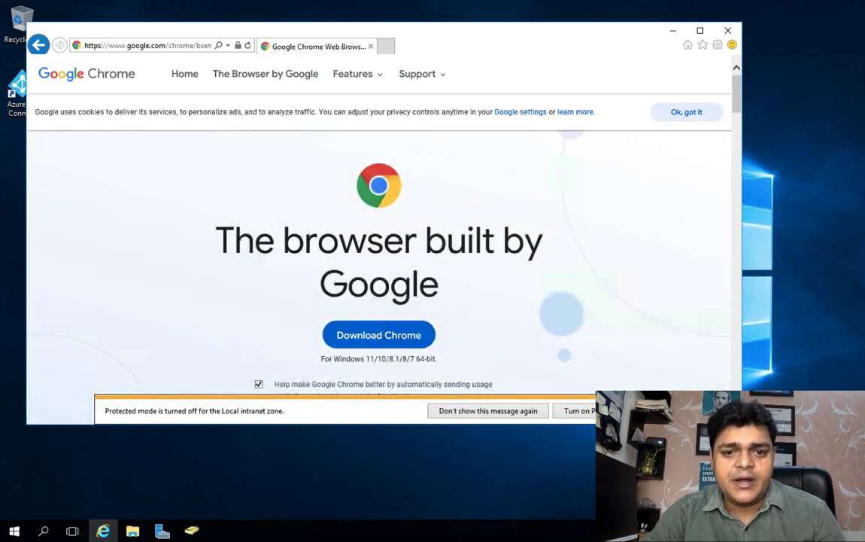
pyautogui.click(727, 30)
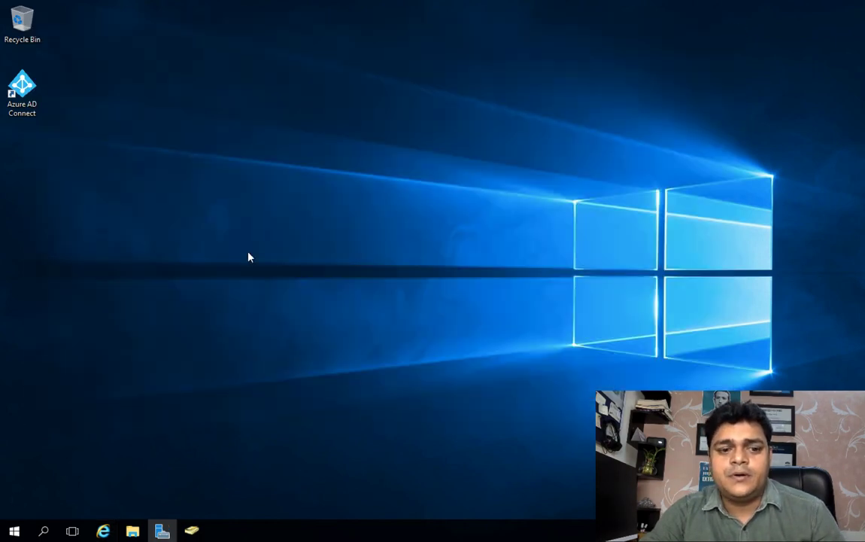
# - Try to open the Synchronization Service manager on the domain server
pyautogui.click(15, 530)
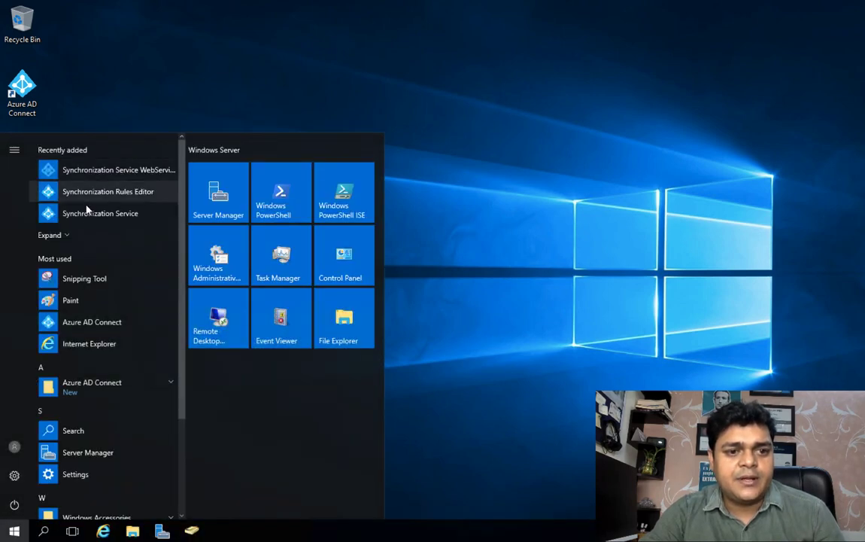
pyautogui.click(98, 214)
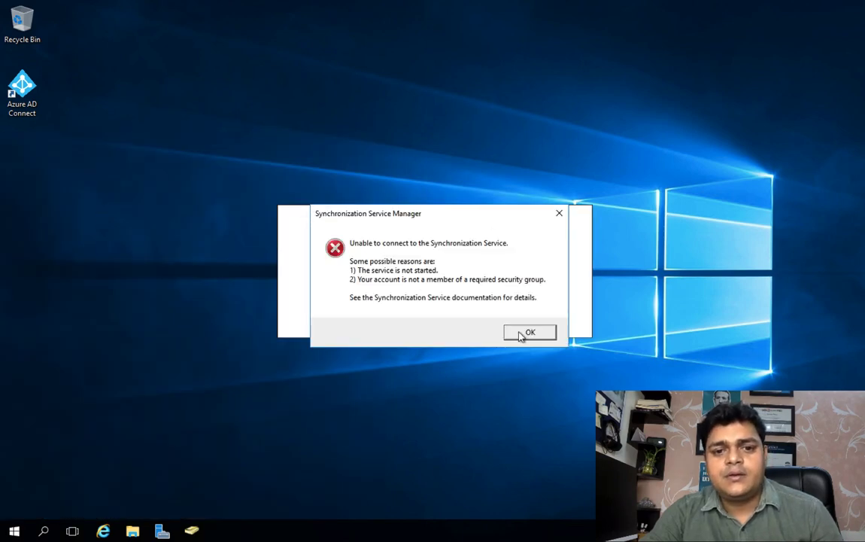
pyautogui.click(530, 333)
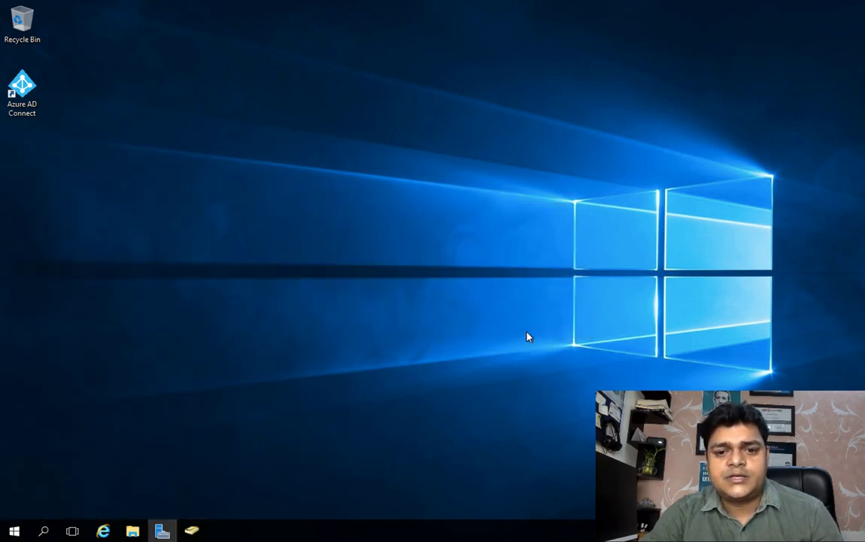
# - Look at the Synchronization Service WebService configuration tool and the Synchronization Rules Editor, closing each one
pyautogui.click(13, 531)
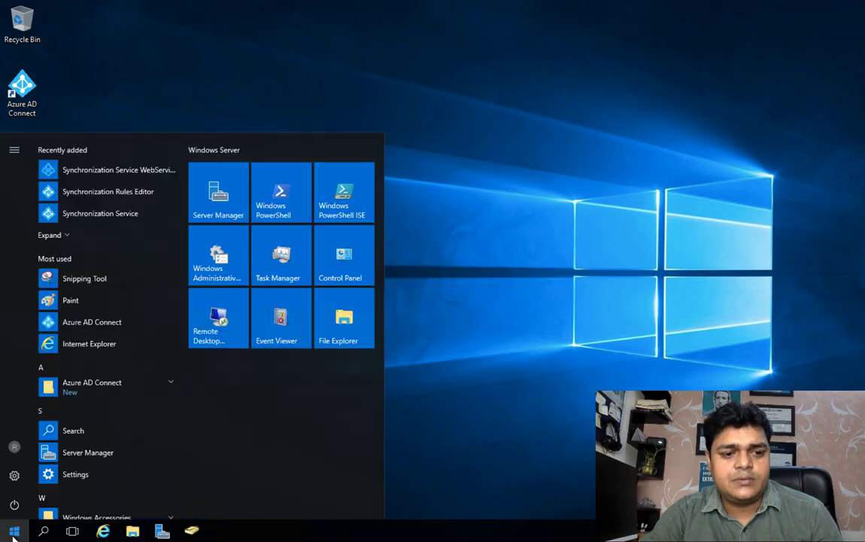
pyautogui.click(100, 170)
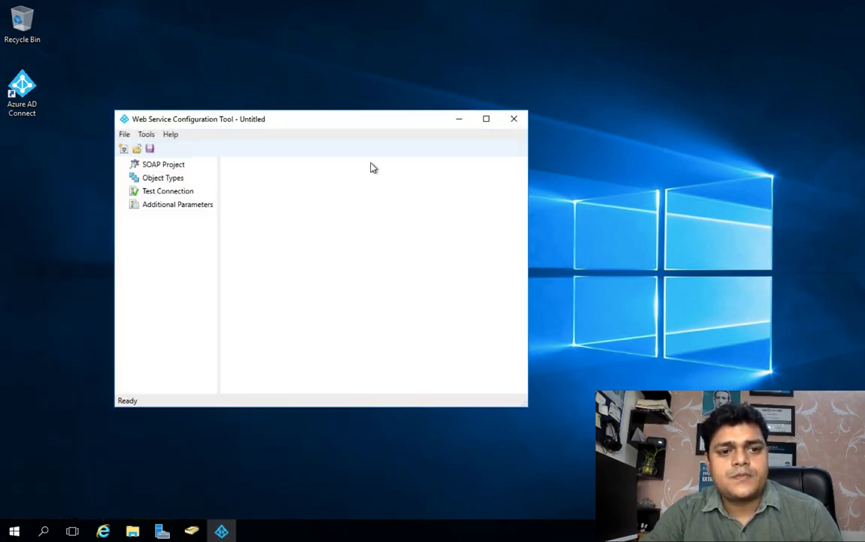
pyautogui.click(514, 119)
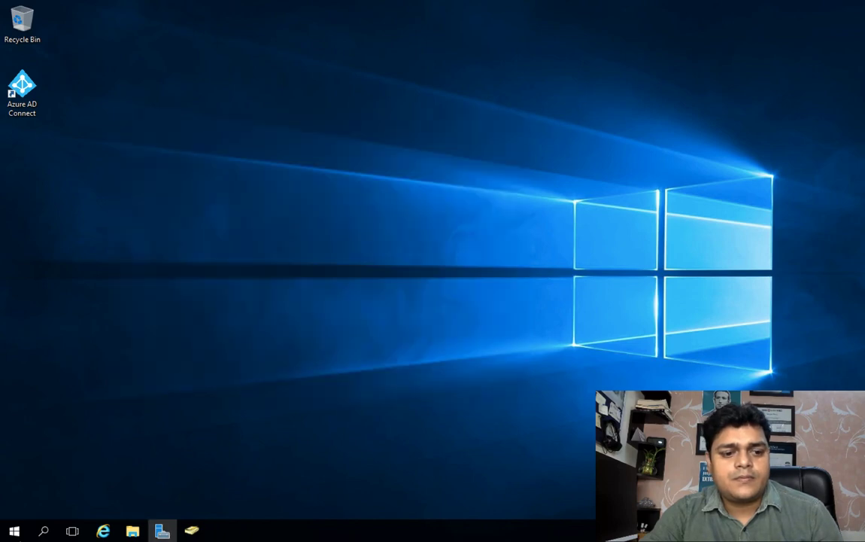
pyautogui.click(14, 531)
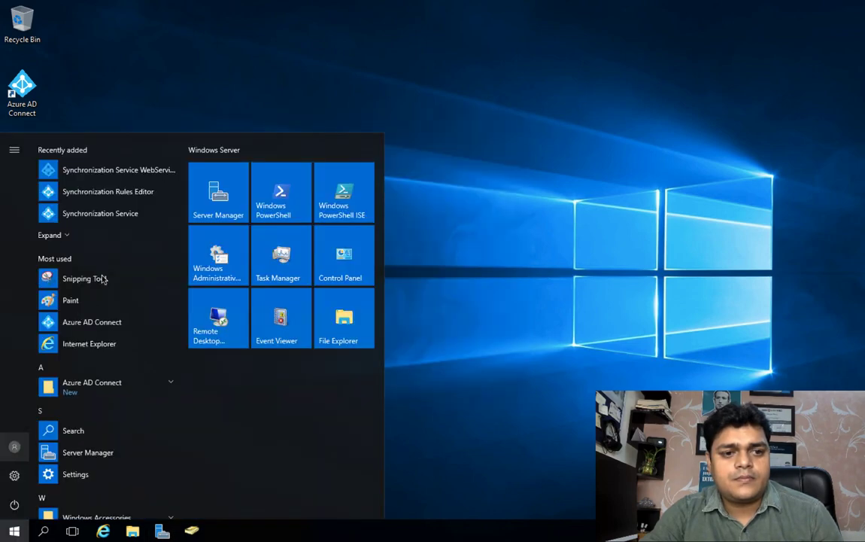
pyautogui.click(111, 192)
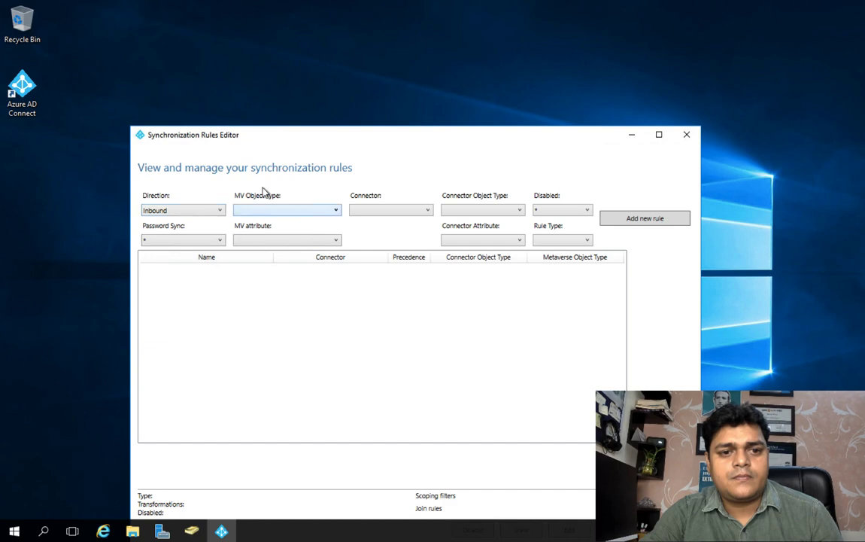
pyautogui.click(687, 137)
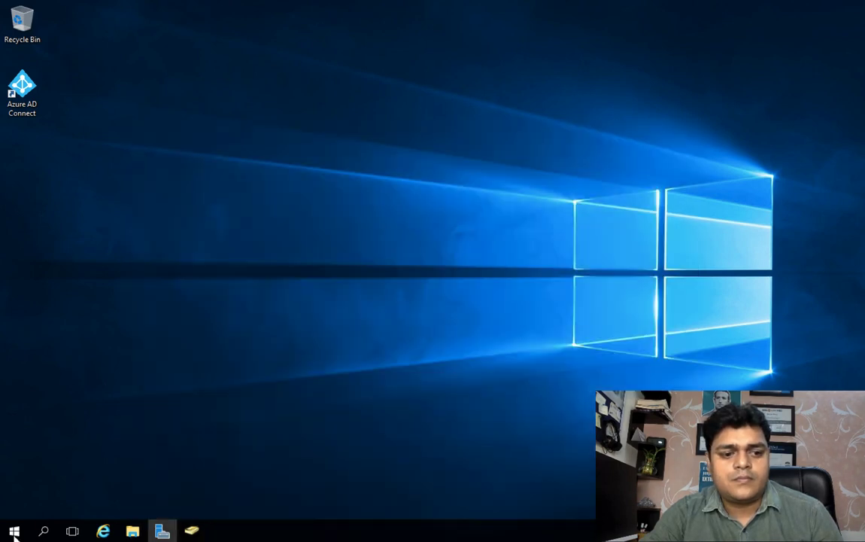
# - Retry opening the Synchronization Service manager and dismiss its dialog
pyautogui.click(14, 531)
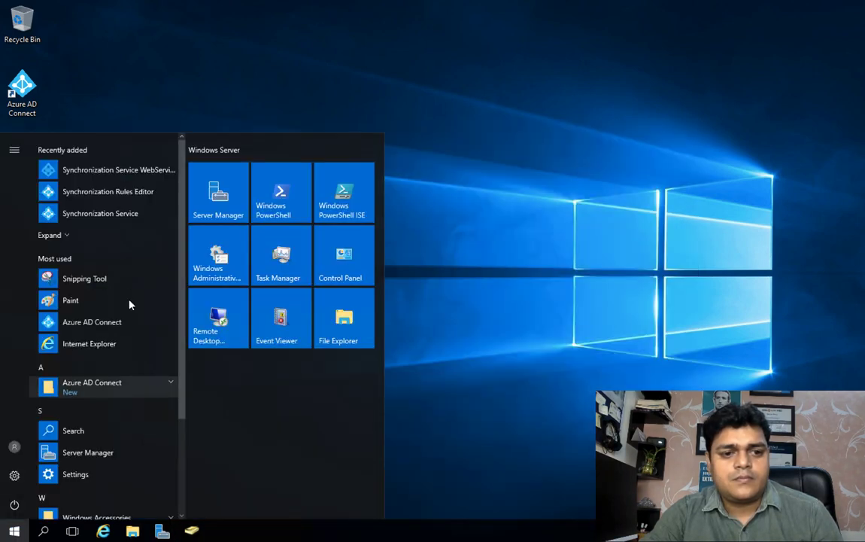
pyautogui.click(124, 214)
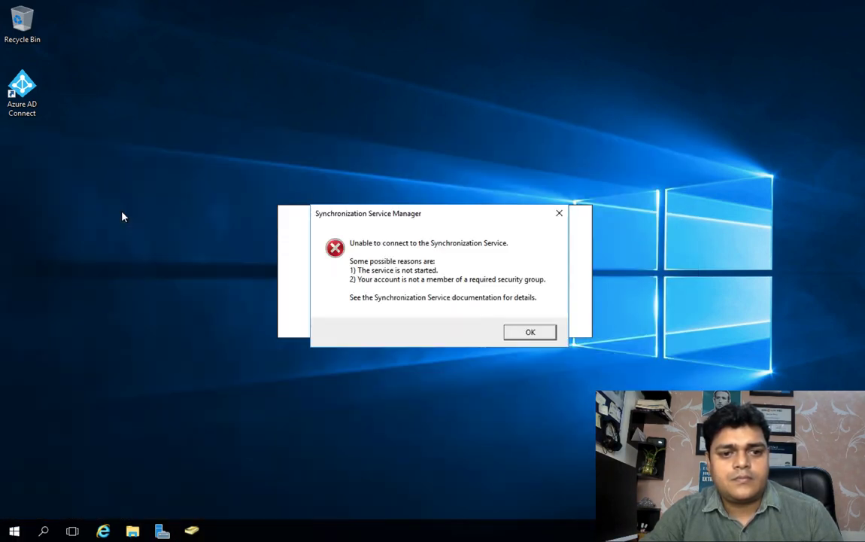
pyautogui.click(525, 333)
pyautogui.hotkey('ctrl', 'Left')
pyautogui.hotkey('ctrl', 'Left')
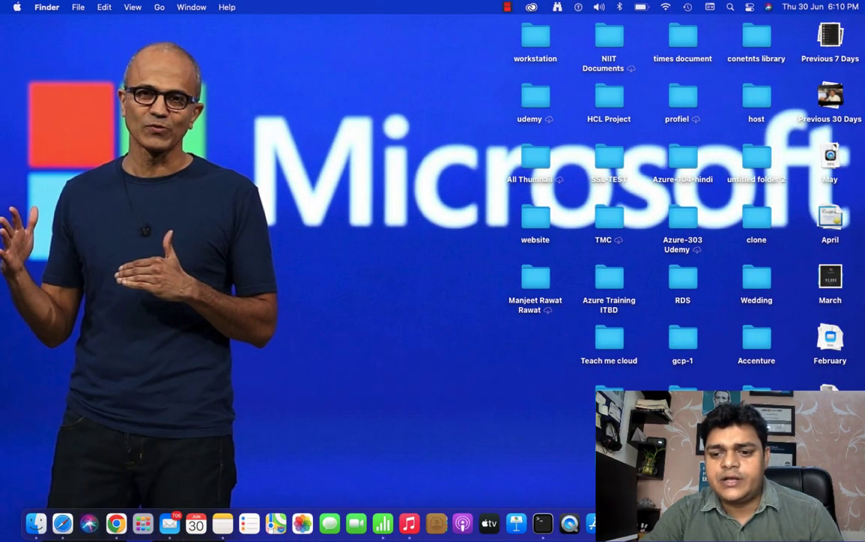
pyautogui.rightClick(724, 218)
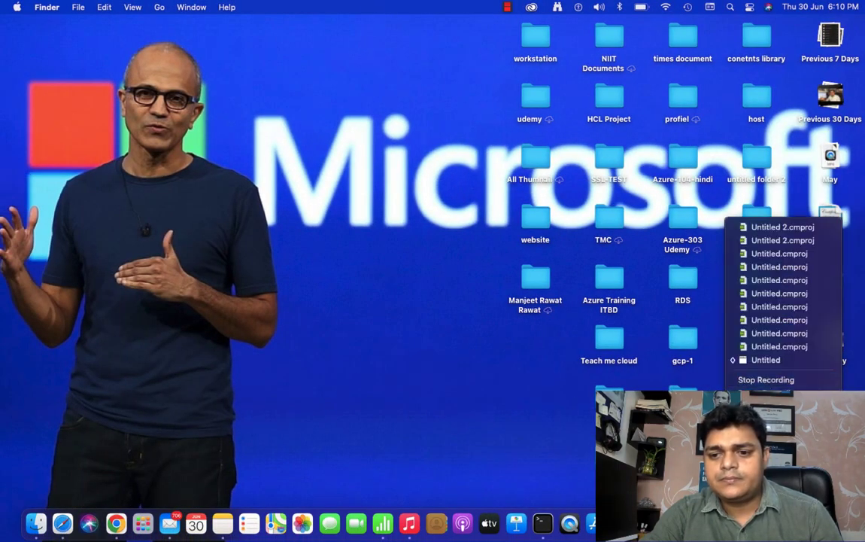
pyautogui.click(773, 379)
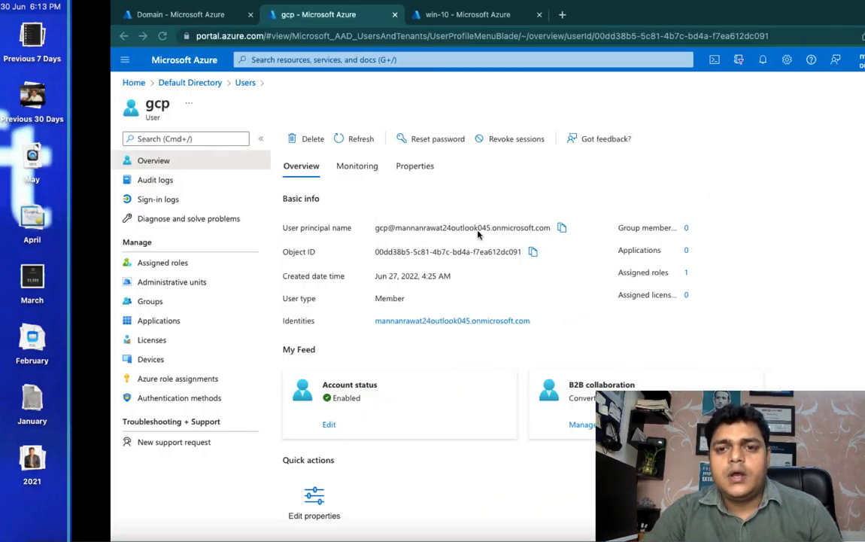
# - Switch to the win-10 machine, refresh its desktop, and check the Windows version with ver in an elevated Command Prompt
pyautogui.hotkey('ctrl', 'Right')
pyautogui.hotkey('ctrl', 'Right')
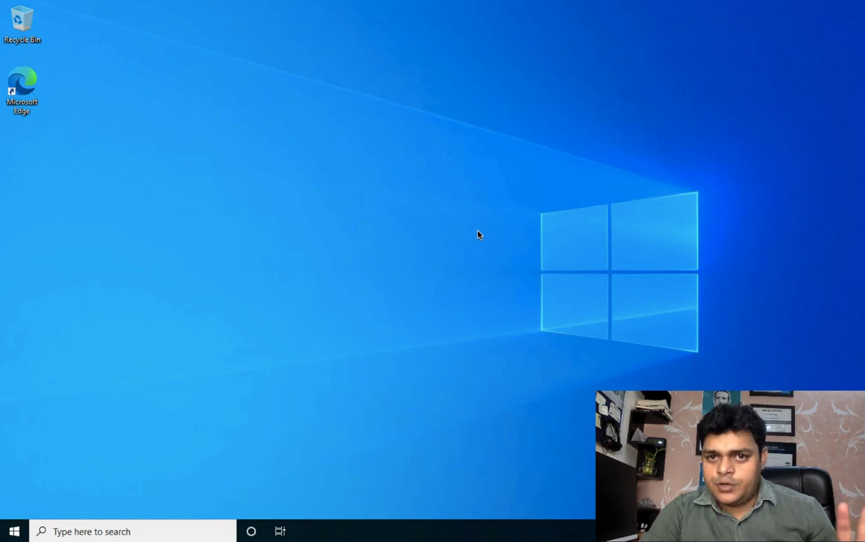
pyautogui.rightClick(430, 156)
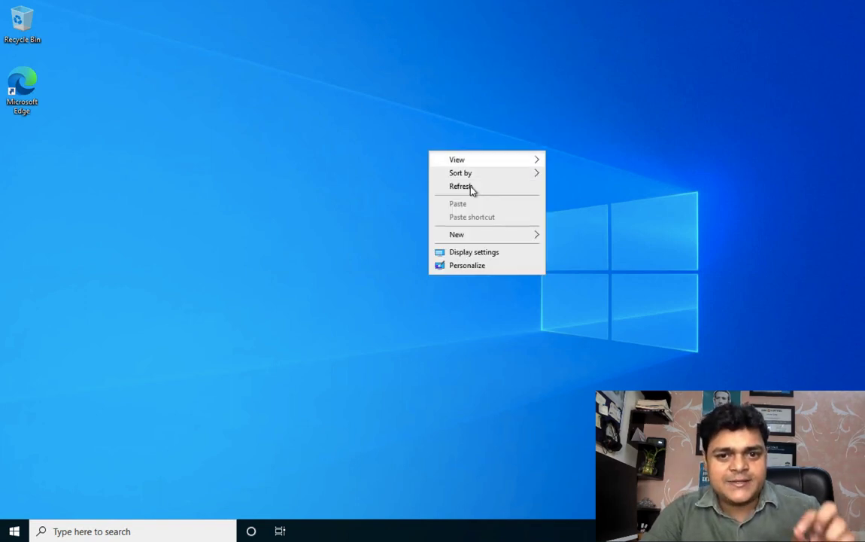
pyautogui.click(472, 190)
pyautogui.press('super+r')
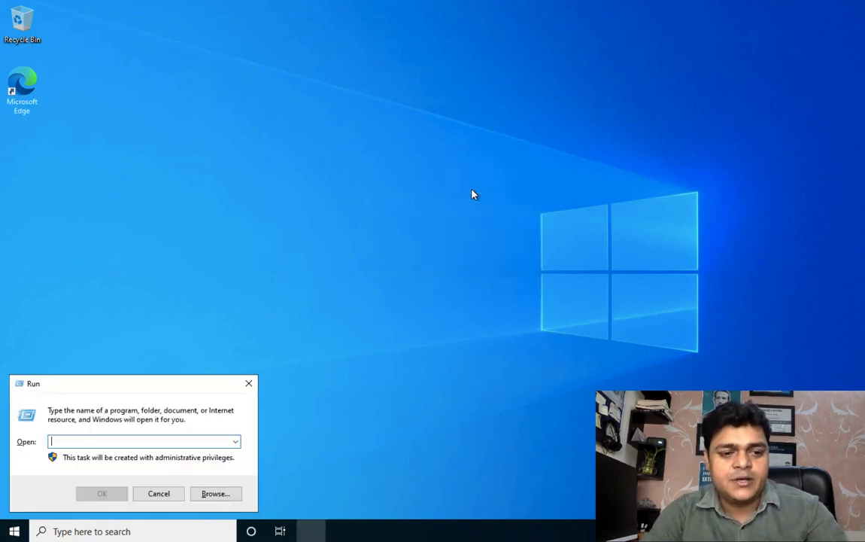
pyautogui.write('cmd')
pyautogui.hotkey('ctrl', 'shift', 'Return')
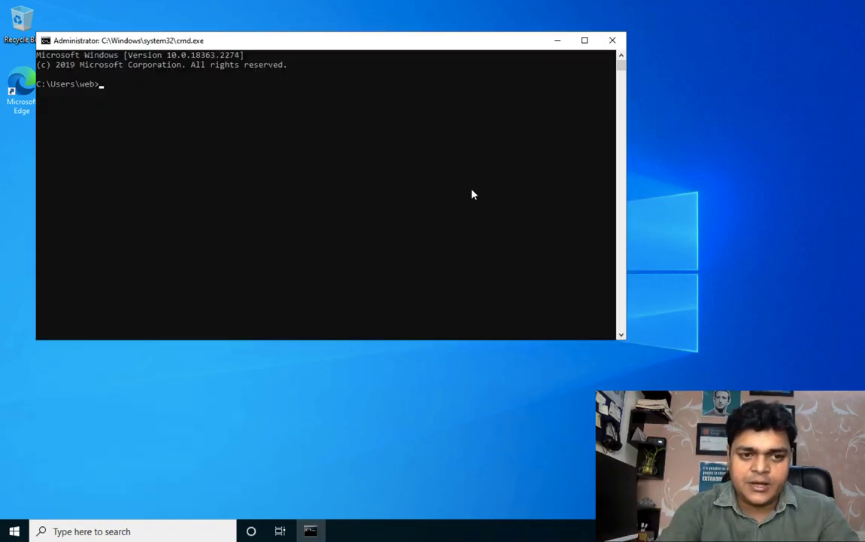
pyautogui.press('Return')
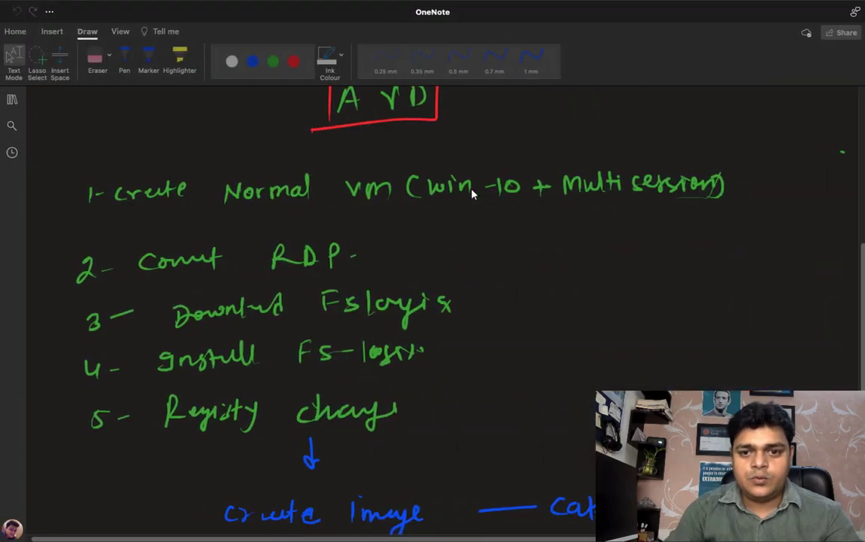
# - Handwrite a Windows note with a 0.5 mm blue pen beside the AVD steps in OneNote, and close the Command Prompt on win-10
pyautogui.click(127, 59)
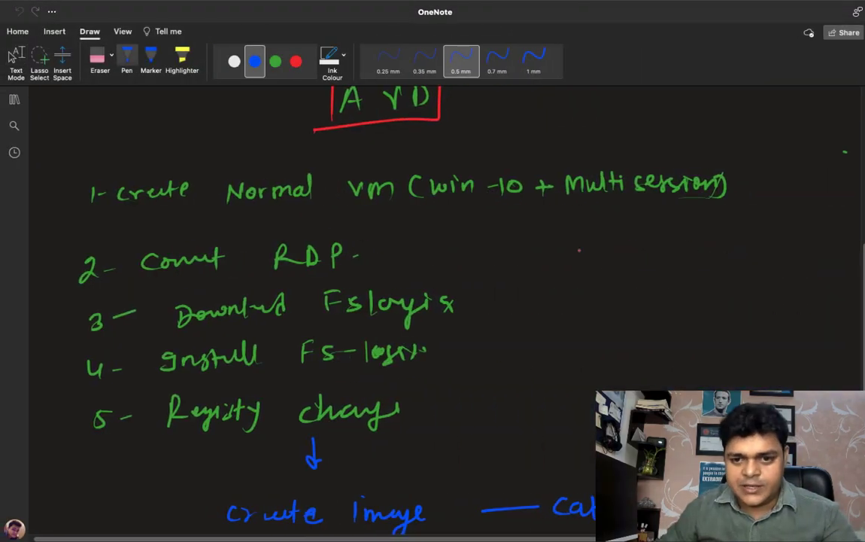
pyautogui.moveTo(603, 276); pyautogui.dragTo(618, 275)
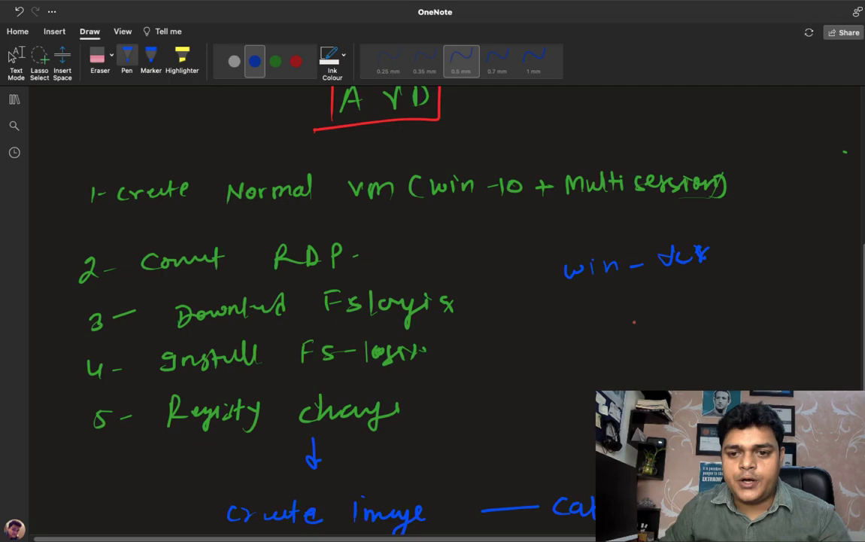
pyautogui.moveTo(610, 309); pyautogui.dragTo(612, 329)
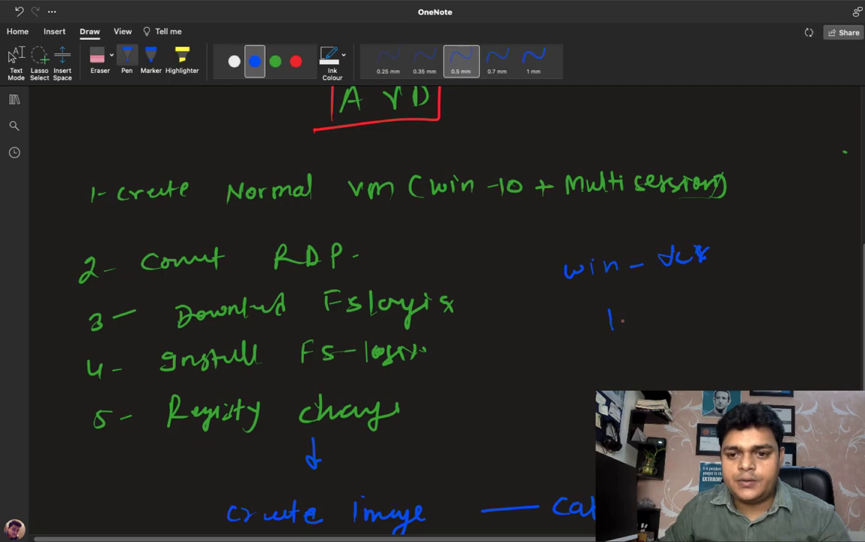
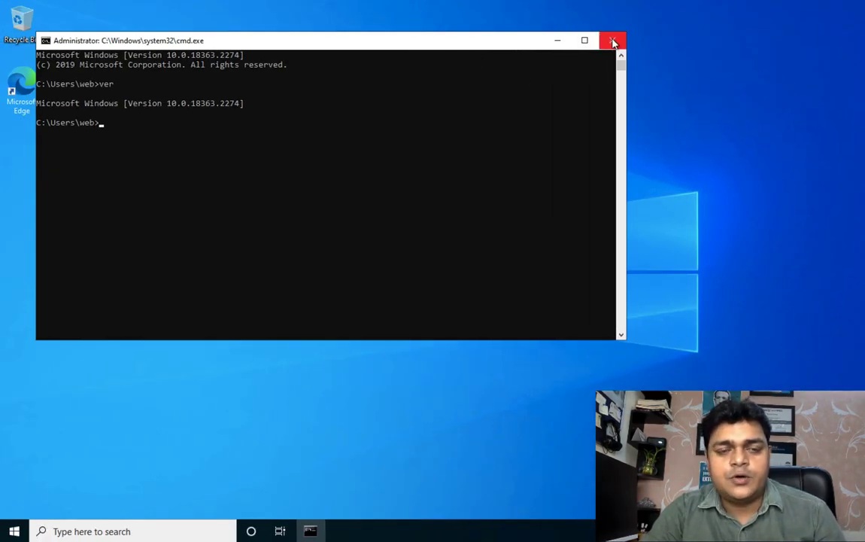
pyautogui.click(552, 40)
# - Try to open the registry by running registry on the win-10 machine
pyautogui.press('super+r')
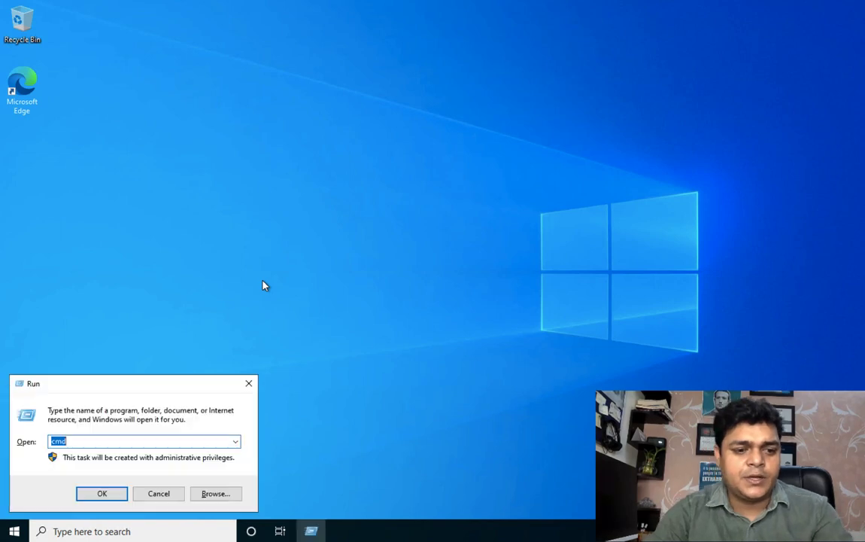
pyautogui.write('registry')
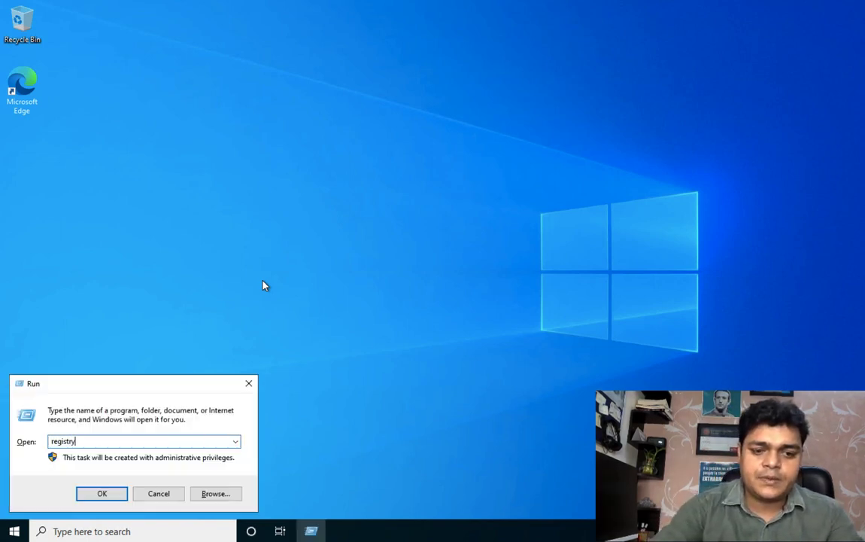
pyautogui.press('Return')
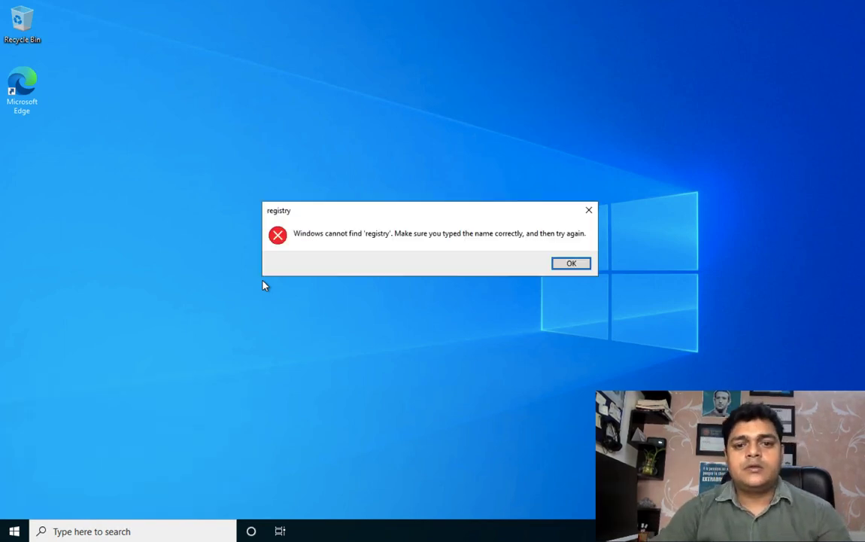
pyautogui.press('Return')
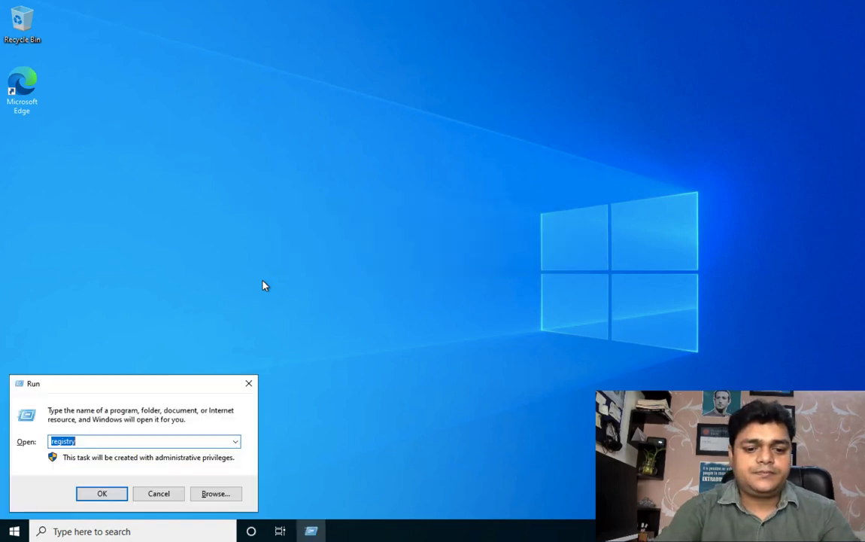
# - Open the Registry Editor on the win-10 machine and expand HKEY_LOCAL_MACHINE\SOFTWARE\FSLogix\Profiles
pyautogui.write('re')
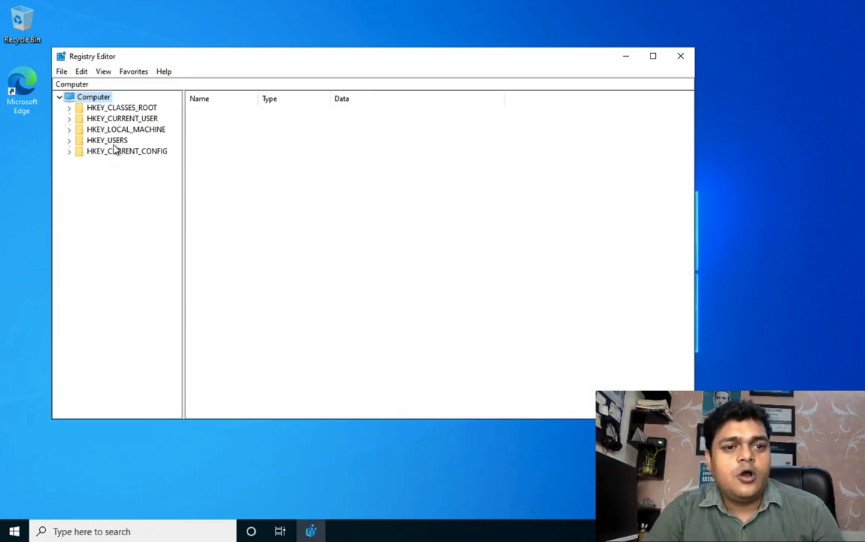
pyautogui.click(70, 130)
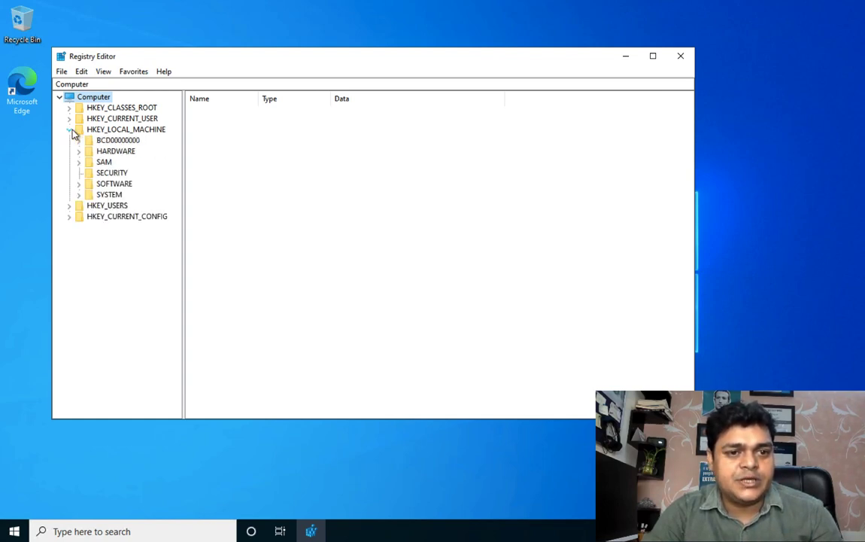
pyautogui.click(113, 184)
pyautogui.click(79, 185)
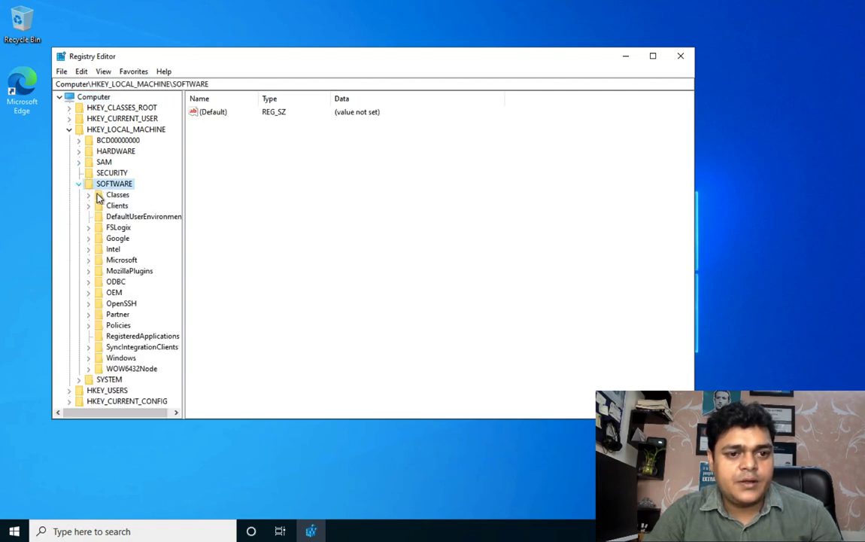
pyautogui.click(88, 227)
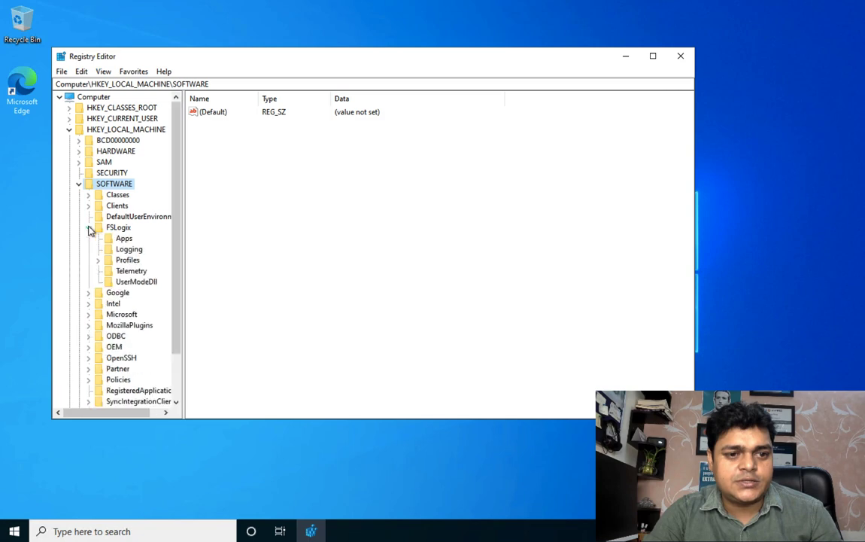
pyautogui.click(88, 227)
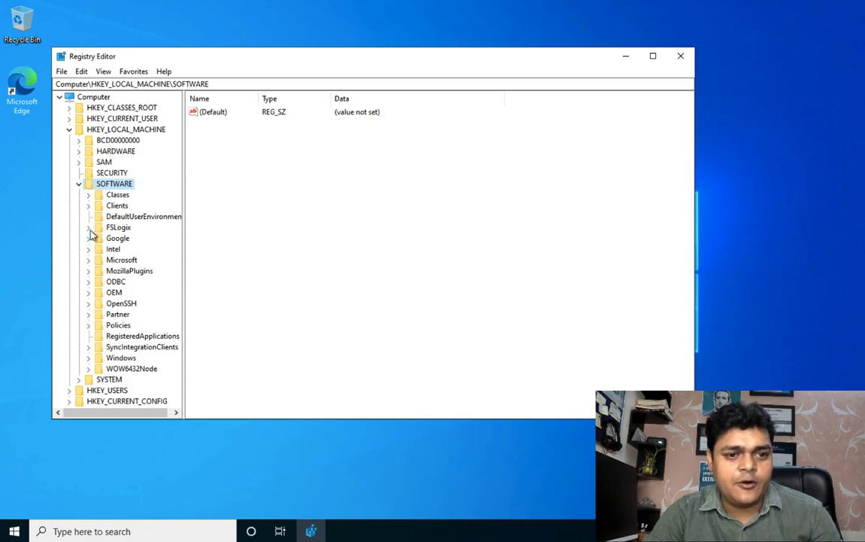
pyautogui.click(88, 227)
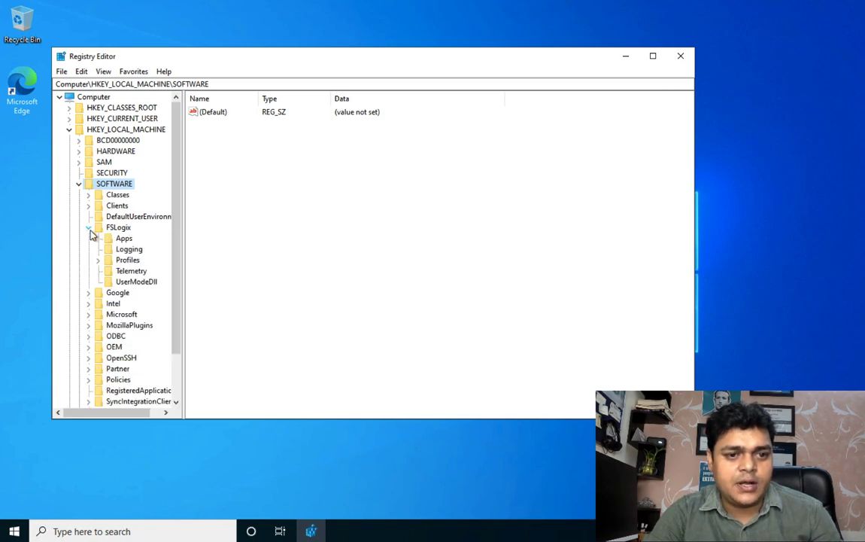
pyautogui.click(129, 261)
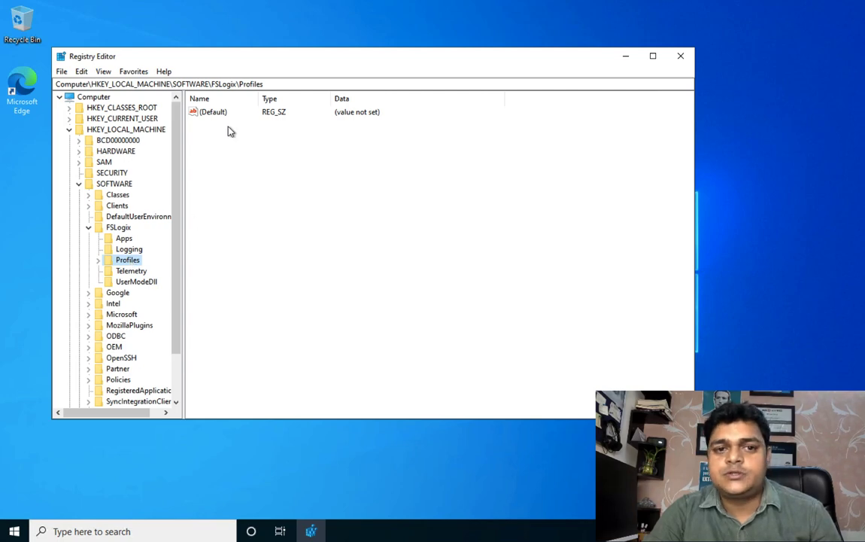
pyautogui.click(99, 261)
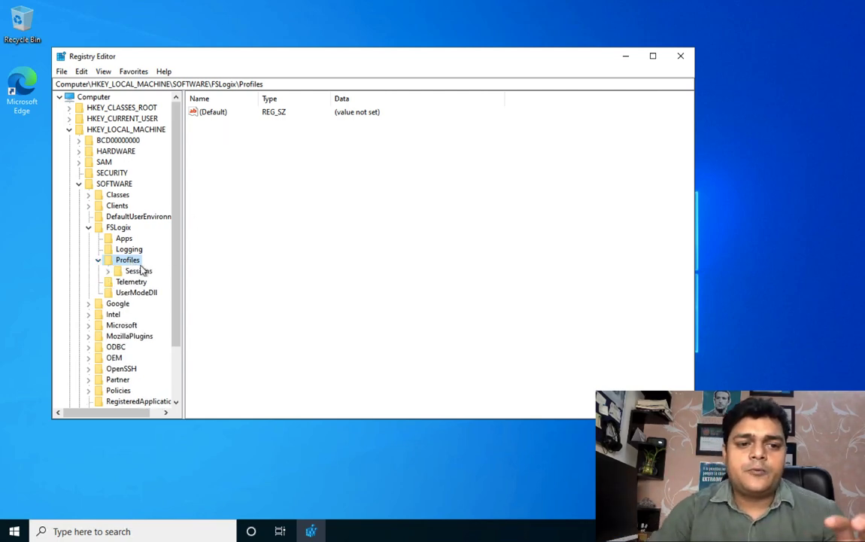
# - Create a DWORD (32-bit) value named Enabled in the FSLogix Profiles key and set its data to 1
pyautogui.rightClick(133, 263)
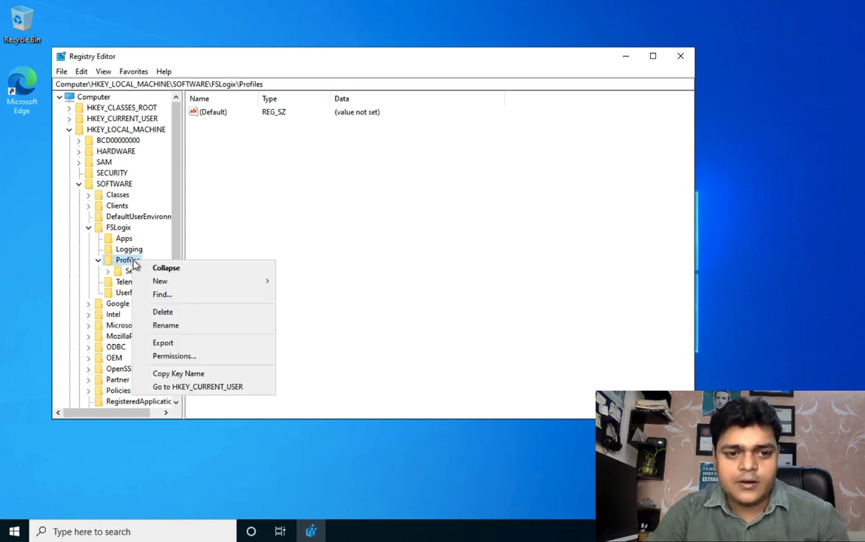
pyautogui.moveTo(170, 282)
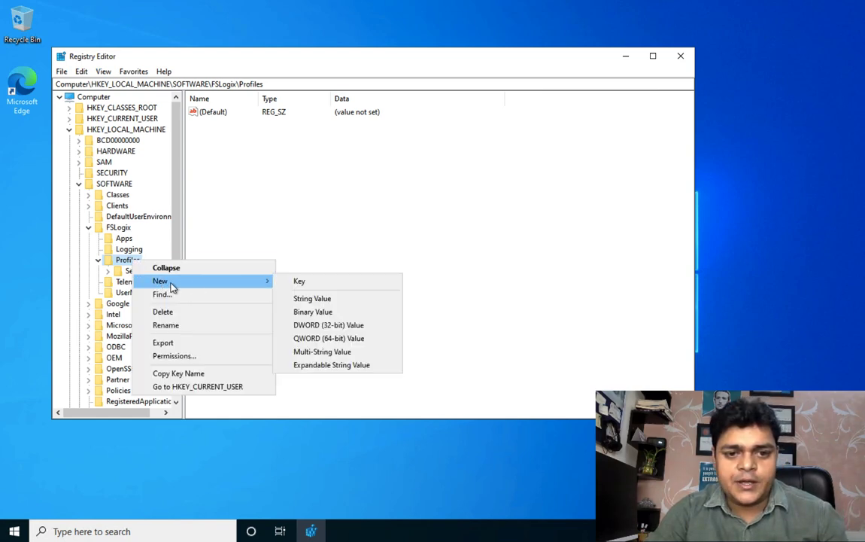
pyautogui.click(318, 326)
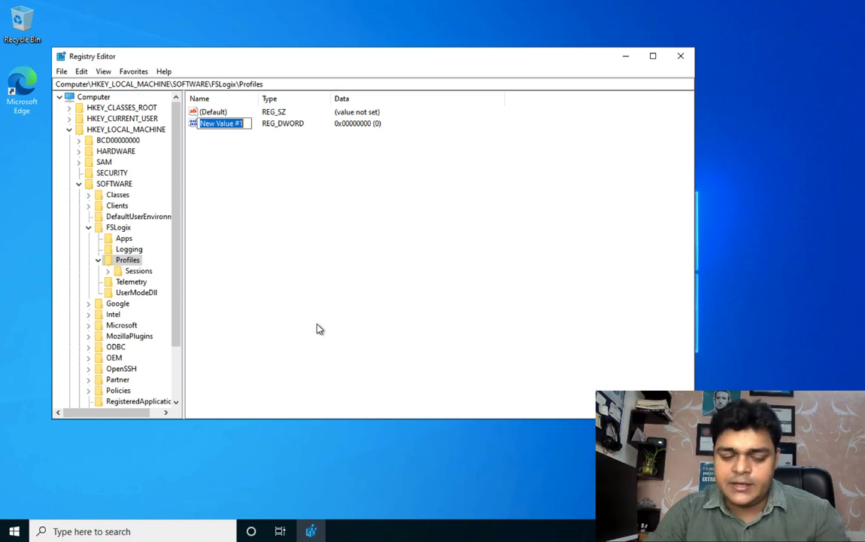
pyautogui.write('Enabled')
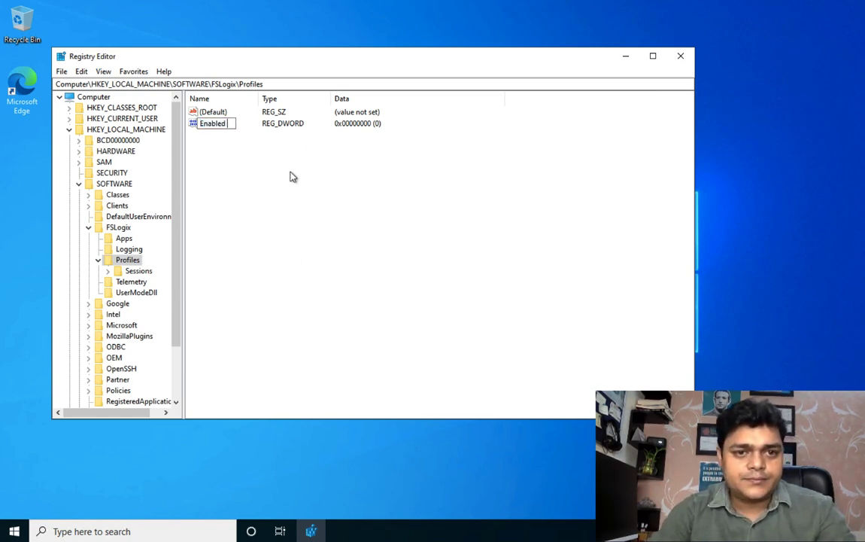
pyautogui.press('Return')
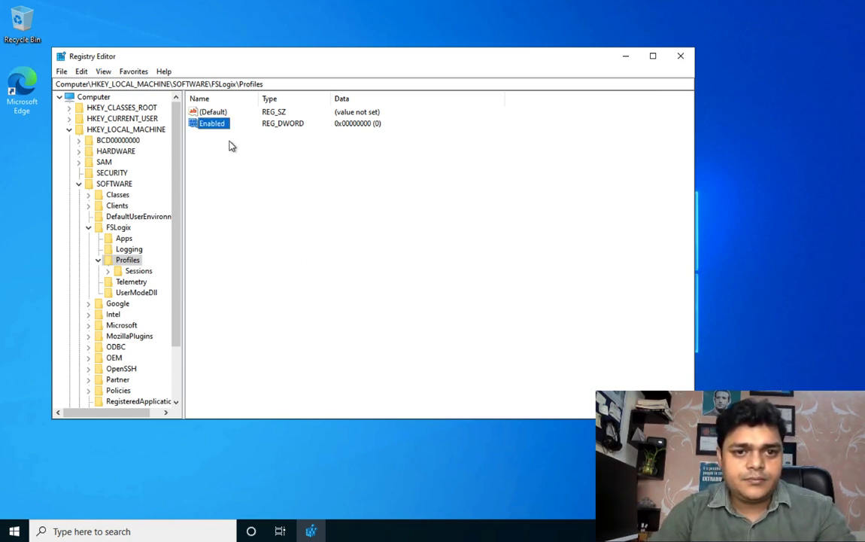
pyautogui.doubleClick(217, 124)
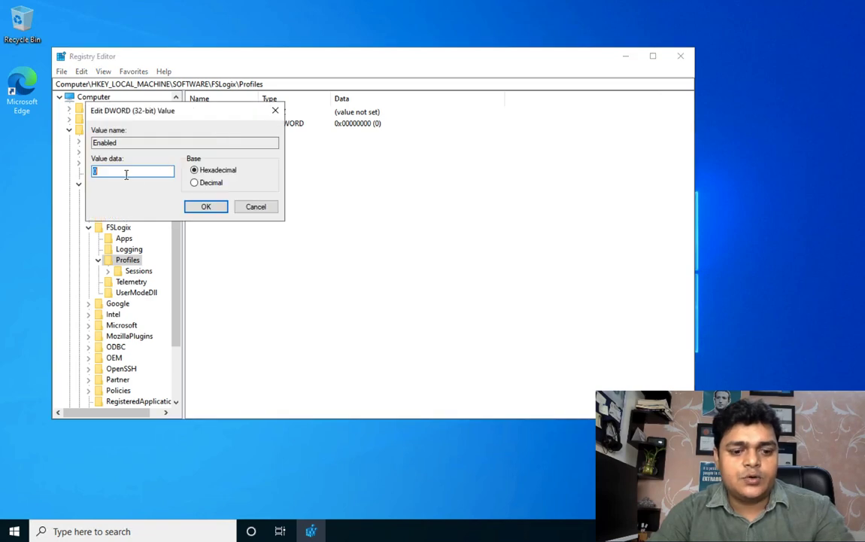
pyautogui.click(212, 209)
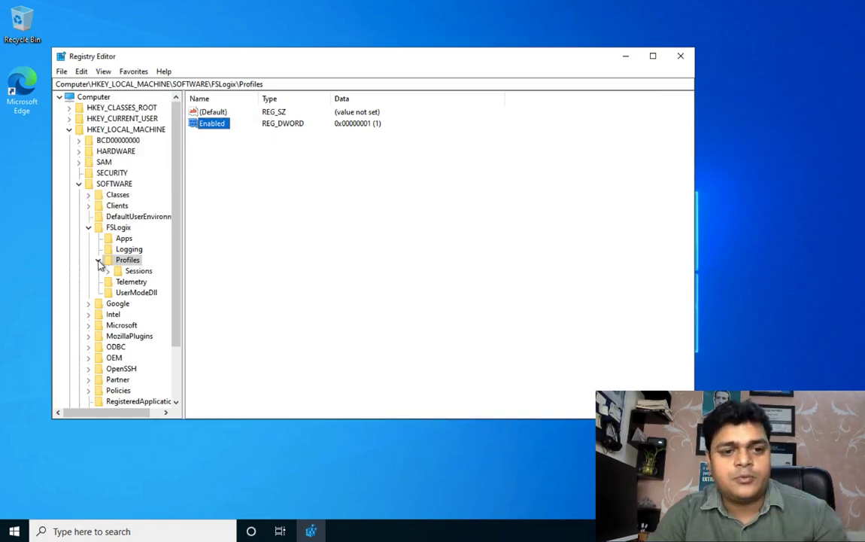
# - Create a multi-string value named VHDLocations in the FSLogix Profiles key and open it for editing
pyautogui.rightClick(128, 260)
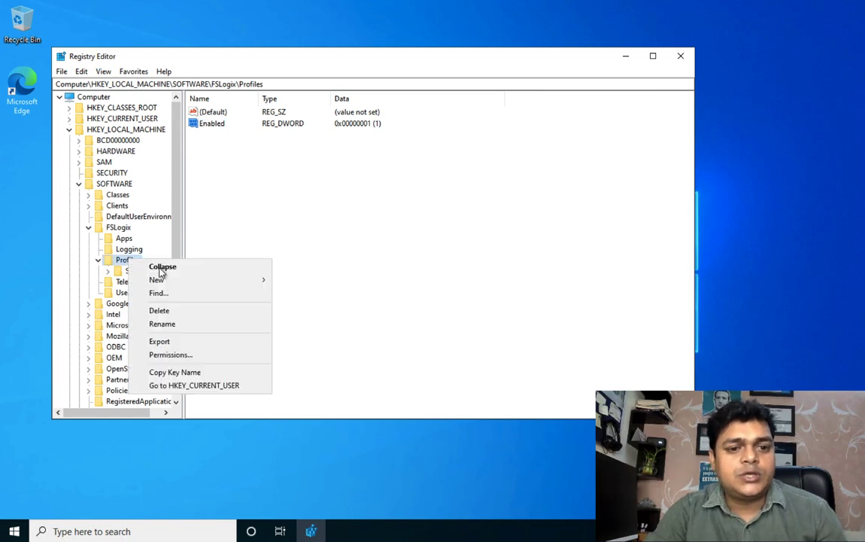
pyautogui.moveTo(168, 280)
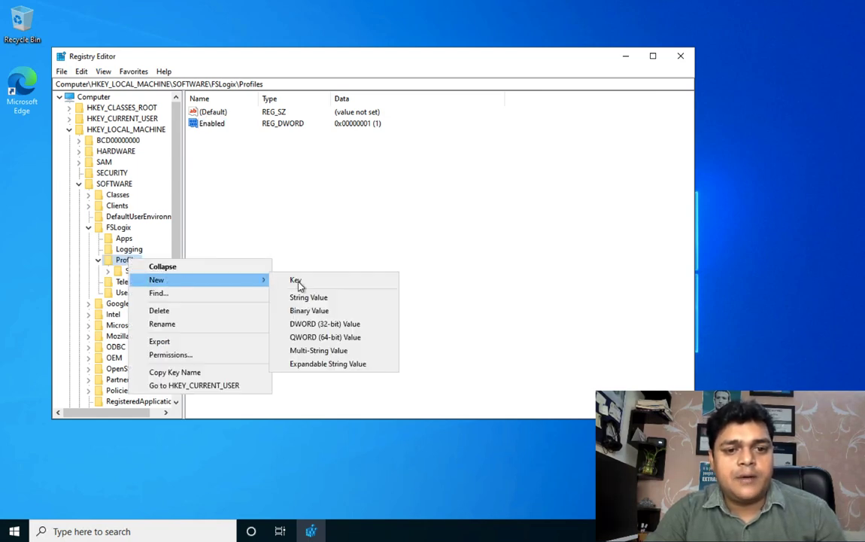
pyautogui.click(328, 357)
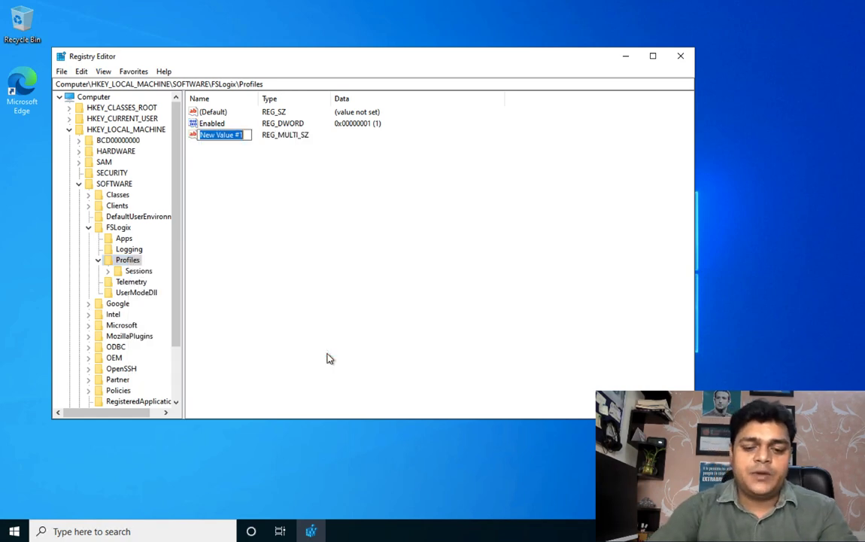
pyautogui.write('VHD')
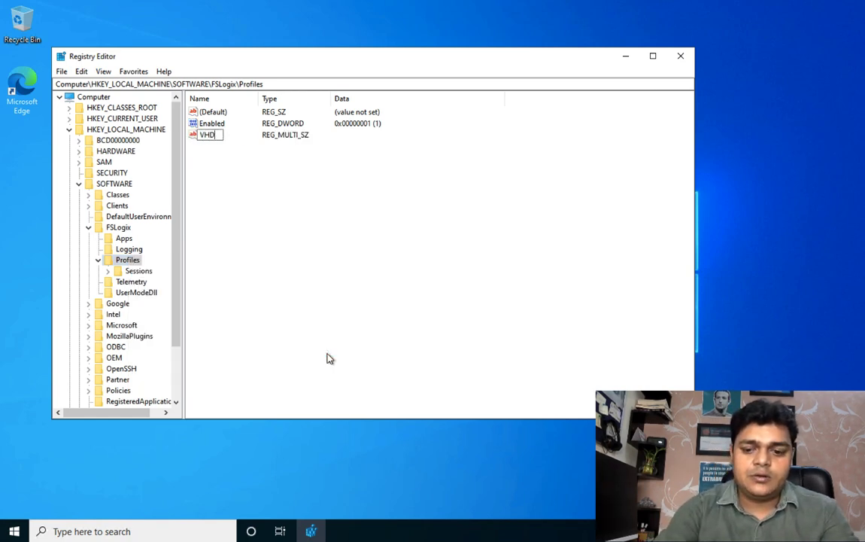
pyautogui.write('Lo')
pyautogui.press('BackSpace')
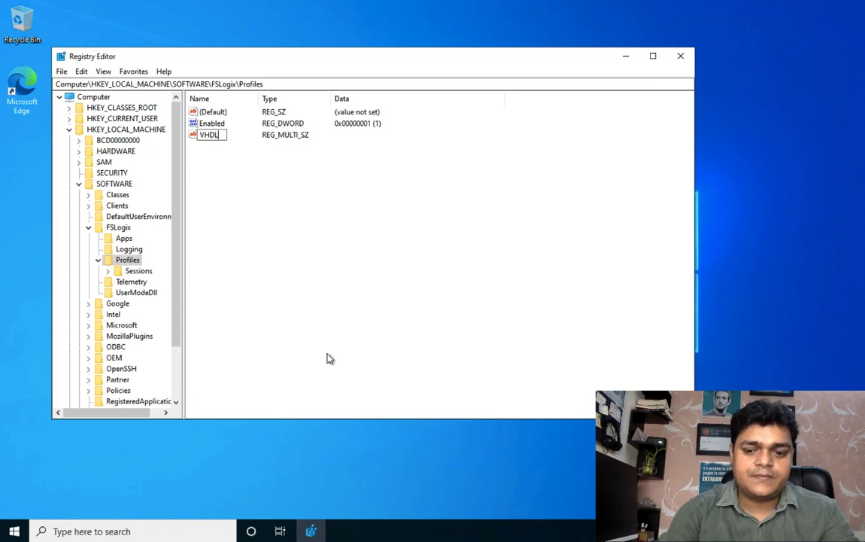
pyautogui.write('ocations')
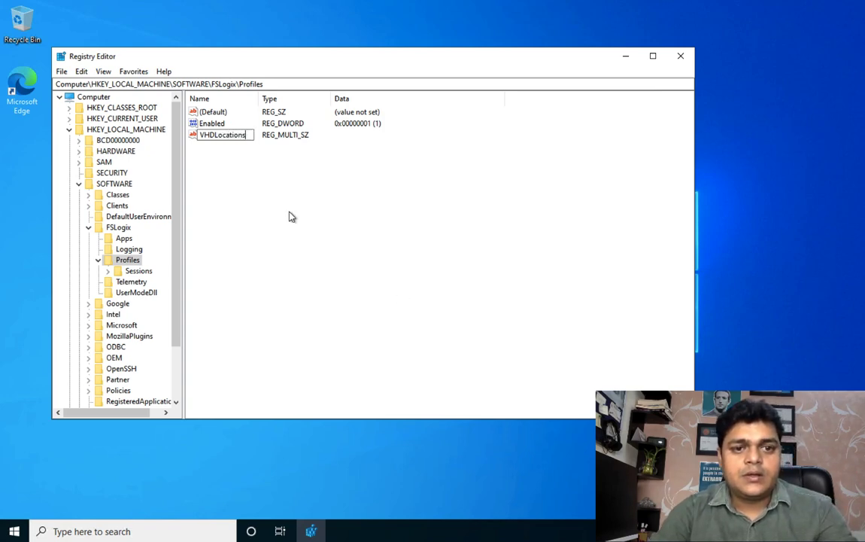
pyautogui.press('Return')
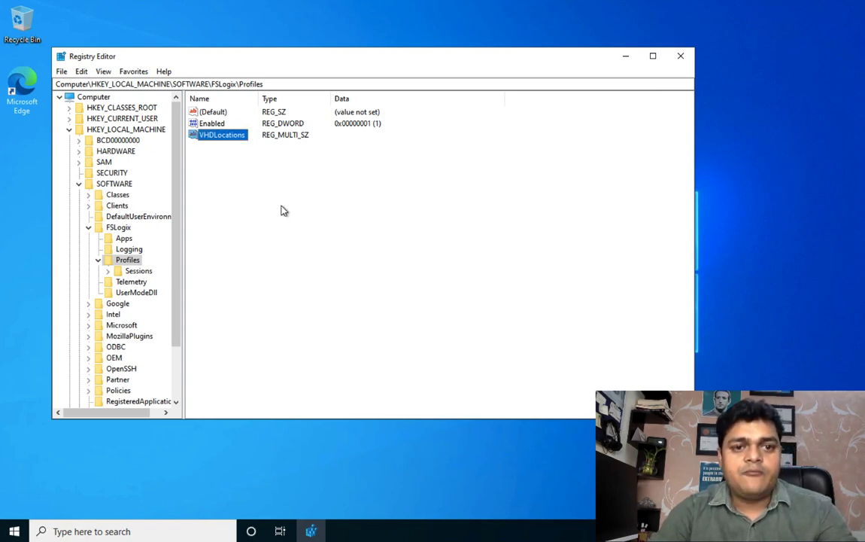
pyautogui.rightClick(229, 140)
pyautogui.click(254, 143)
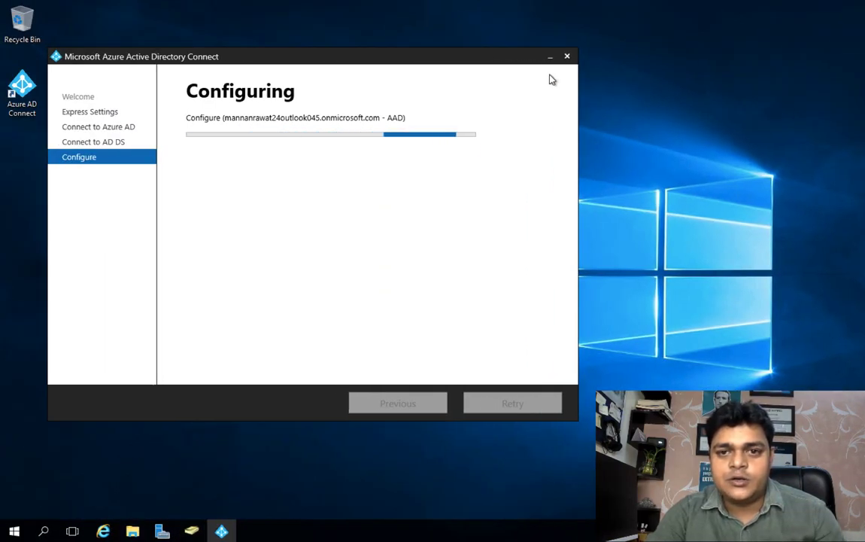
# - Switch to the domain server, minimize the Azure AD Connect wizard, and look inside the Profile folder on New Volume (E:)
pyautogui.click(550, 60)
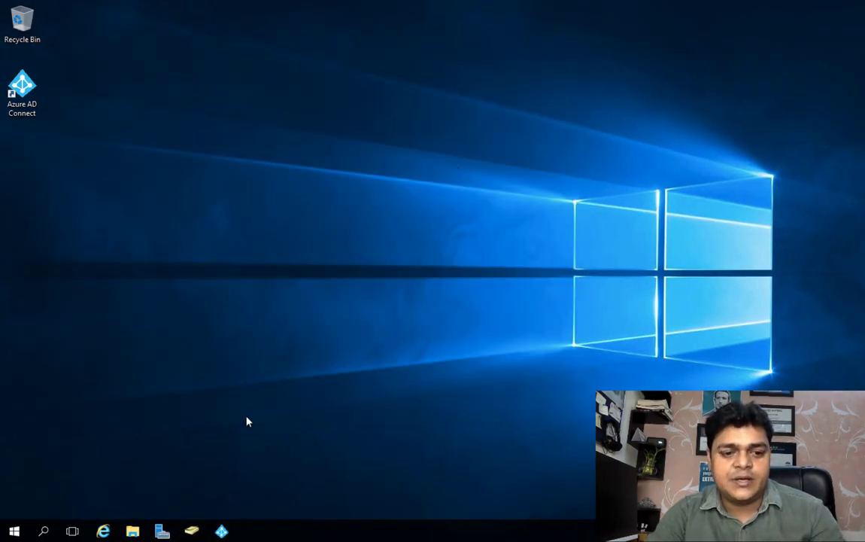
pyautogui.click(134, 532)
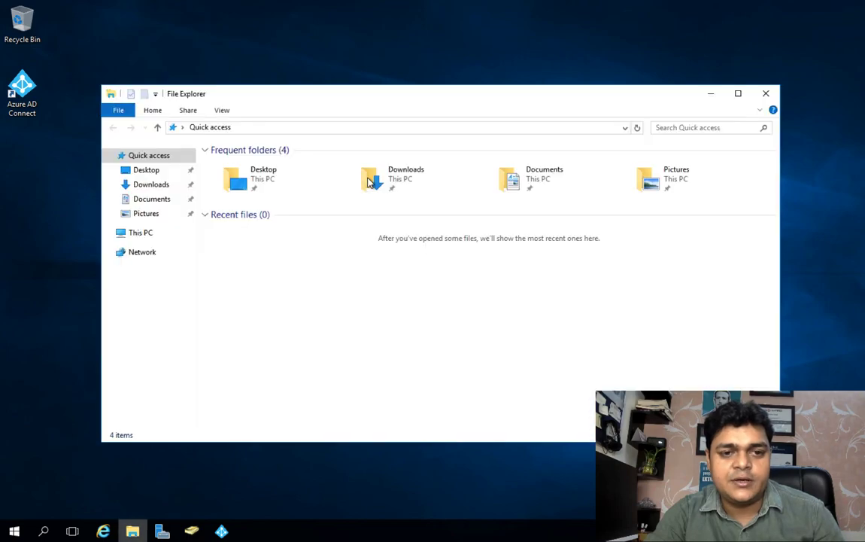
pyautogui.click(140, 236)
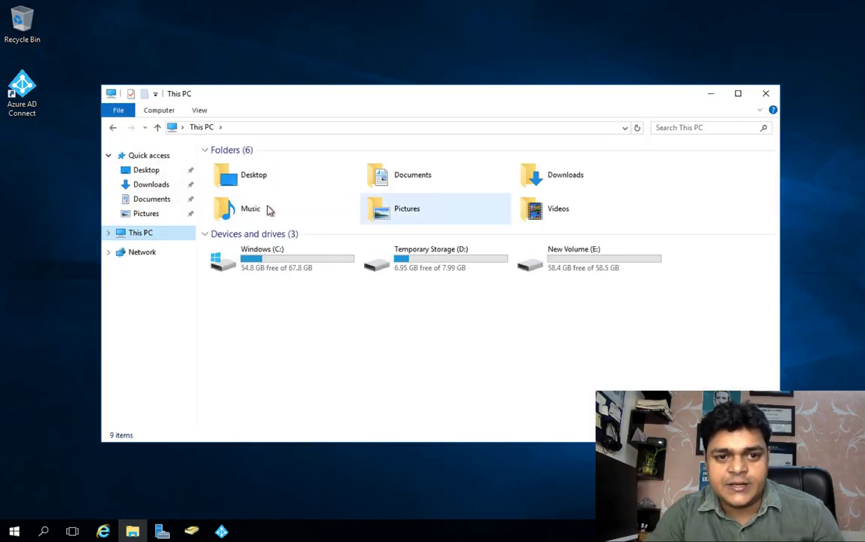
pyautogui.click(518, 247)
pyautogui.doubleClick(518, 247)
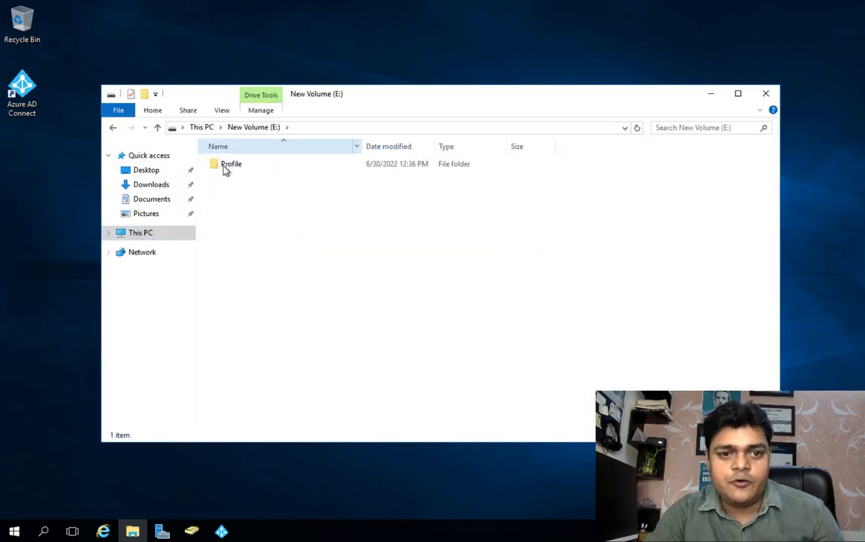
pyautogui.doubleClick(222, 166)
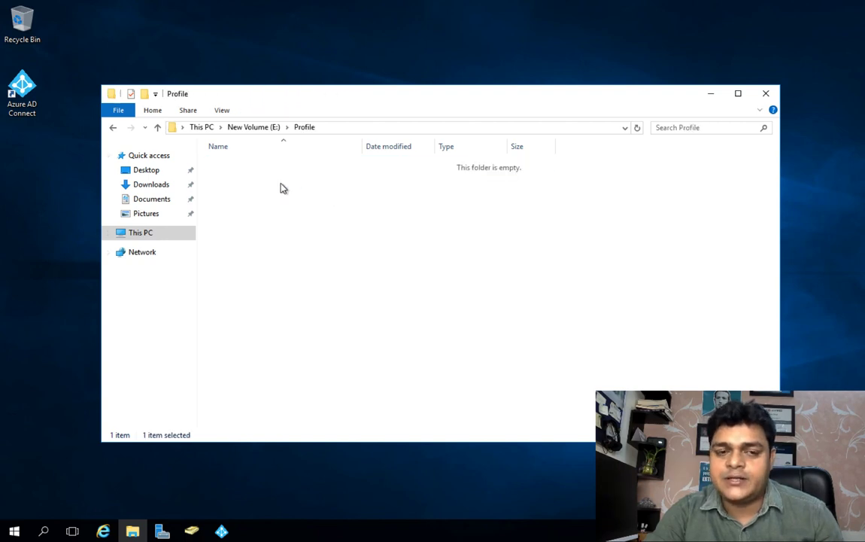
pyautogui.click(351, 130)
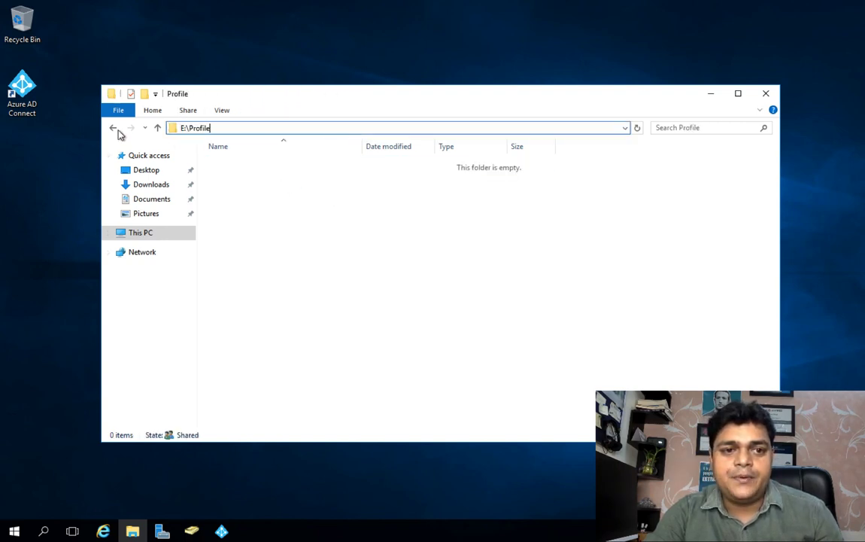
pyautogui.click(113, 127)
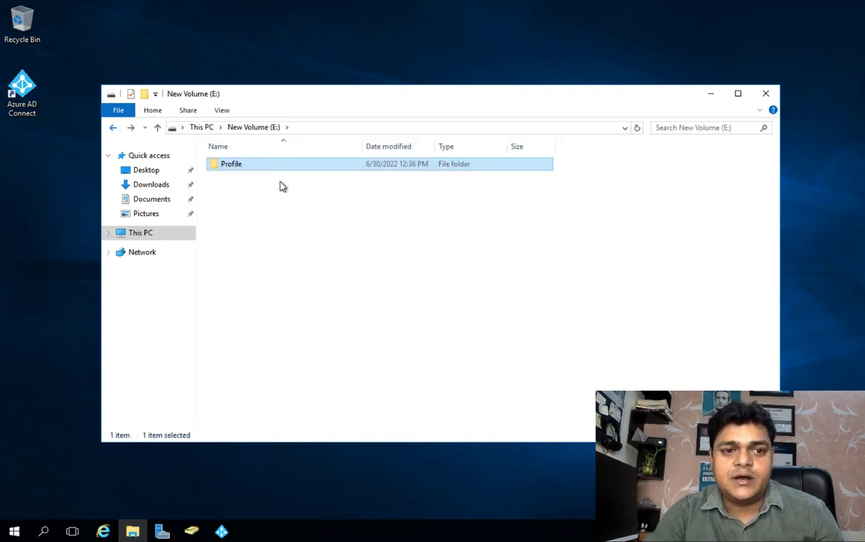
# - Open the sharing properties of the Profile folder and select its network path
pyautogui.rightClick(243, 169)
pyautogui.click(294, 380)
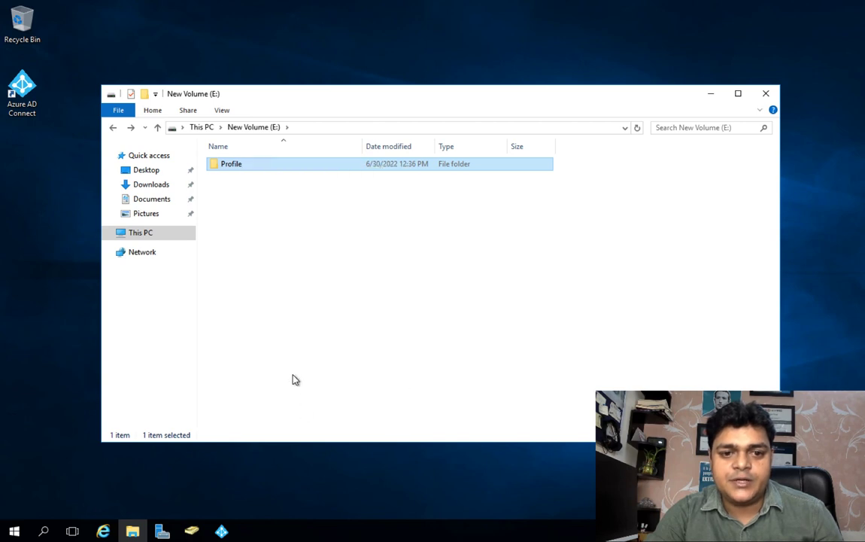
pyautogui.click(296, 194)
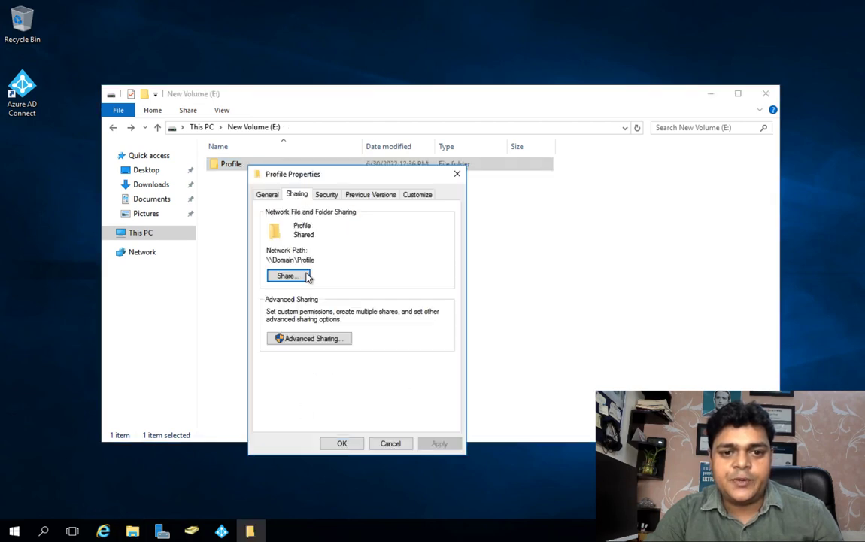
pyautogui.moveTo(316, 260); pyautogui.dragTo(259, 260)
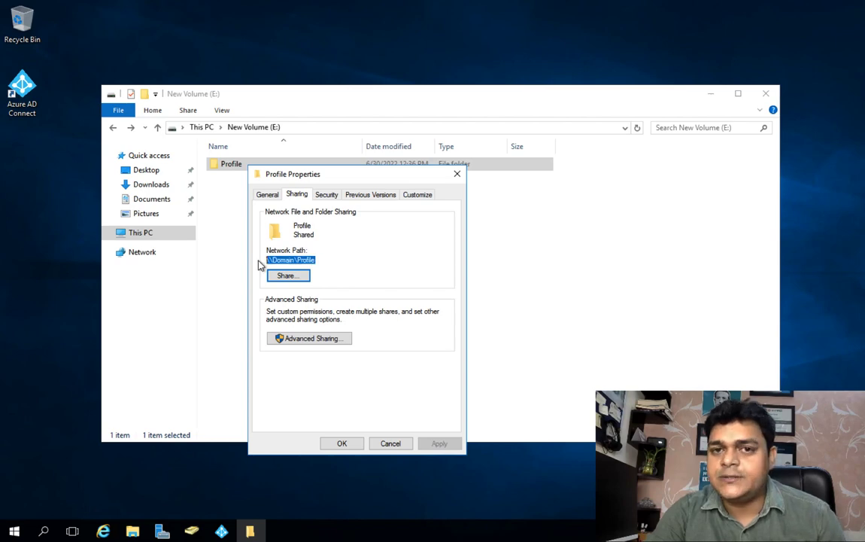
# - Look up the domain server's IP address by running ipconfig in a command prompt, and close the prompt
pyautogui.press('super+r')
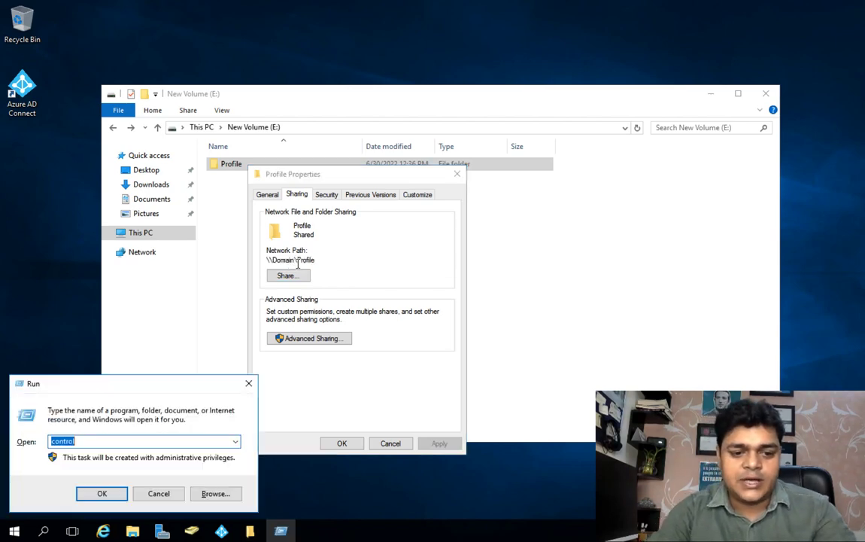
pyautogui.write('cmd')
pyautogui.press('Return')
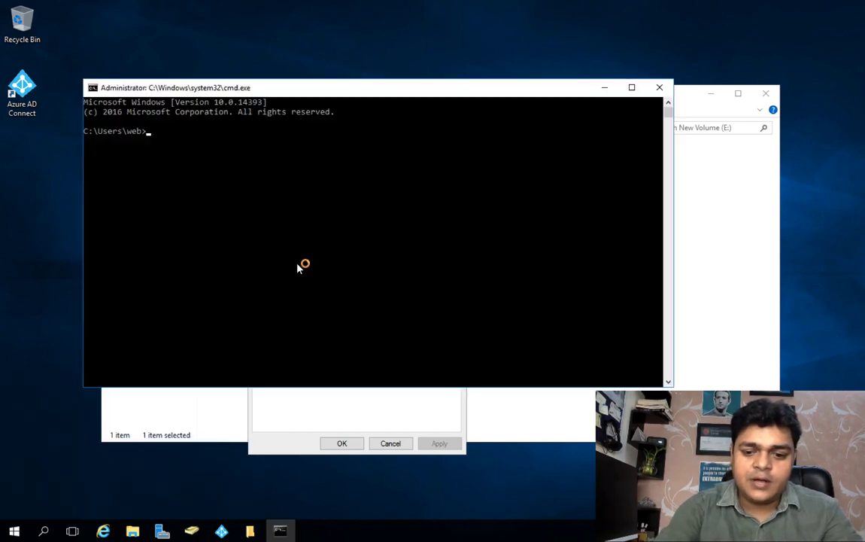
pyautogui.write('ipconfig')
pyautogui.press('Return')
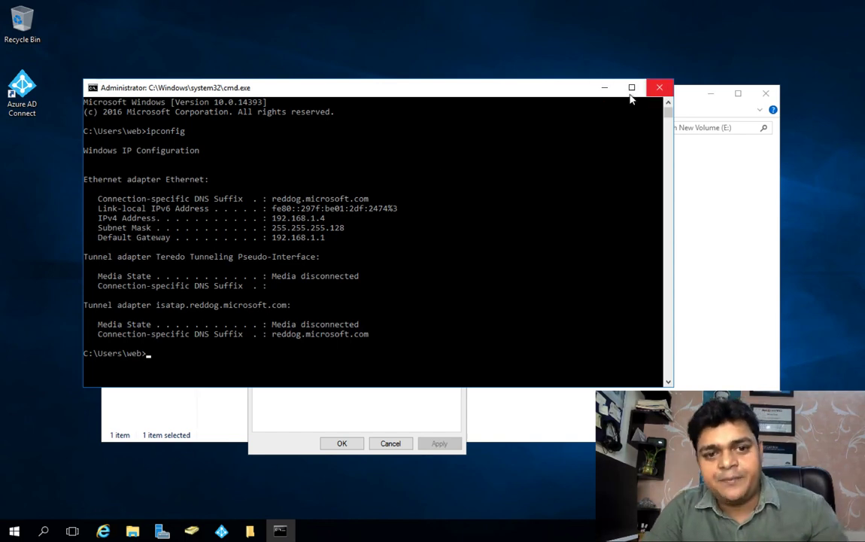
pyautogui.click(659, 90)
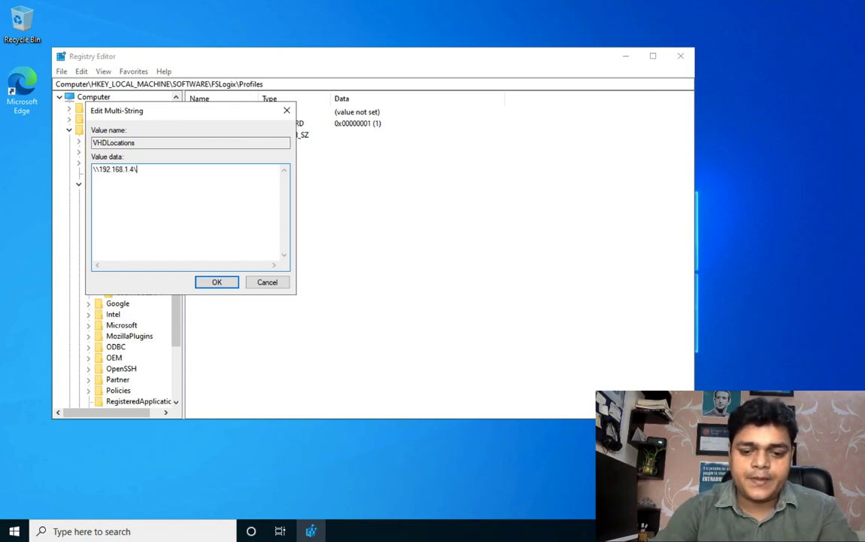
# - On the win-10 machine, set the VHDLocations data to \\192.168.1.4\Profile and close Registry Editor
pyautogui.write('Profile')
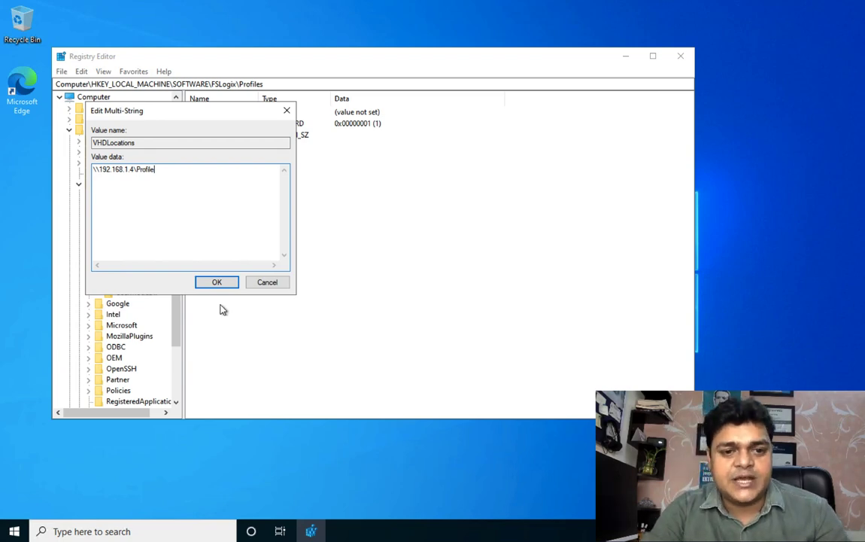
pyautogui.click(210, 285)
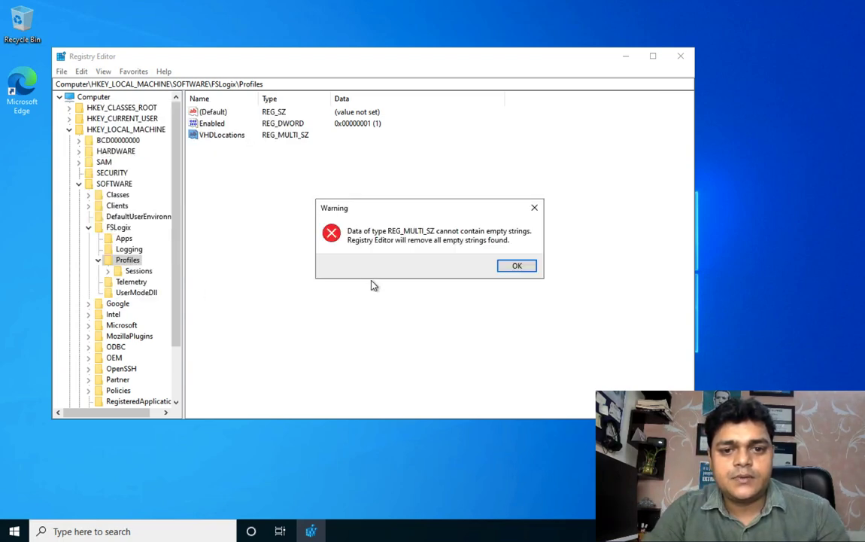
pyautogui.click(509, 268)
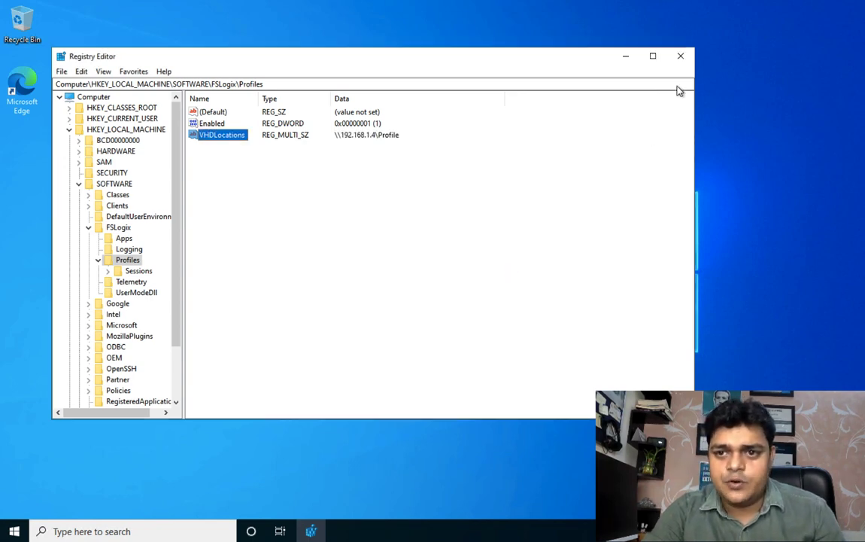
pyautogui.click(681, 56)
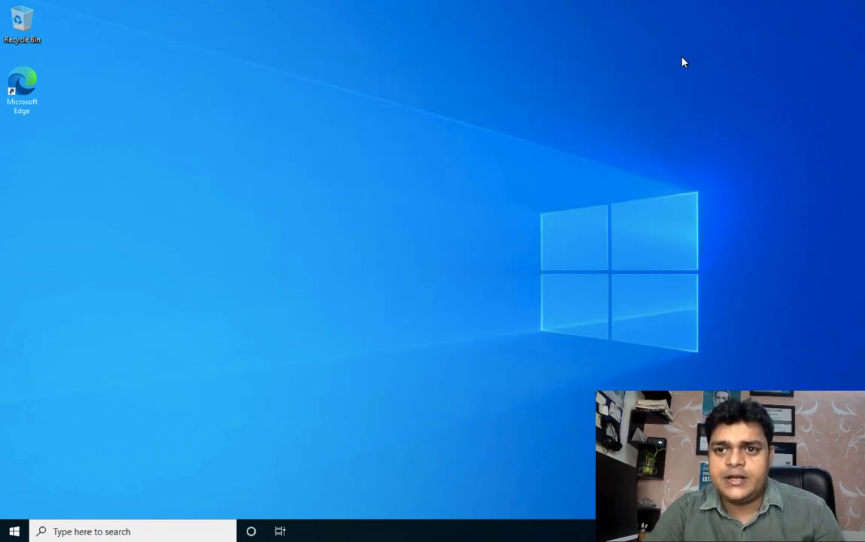
pyautogui.rightClick(479, 235)
pyautogui.click(518, 269)
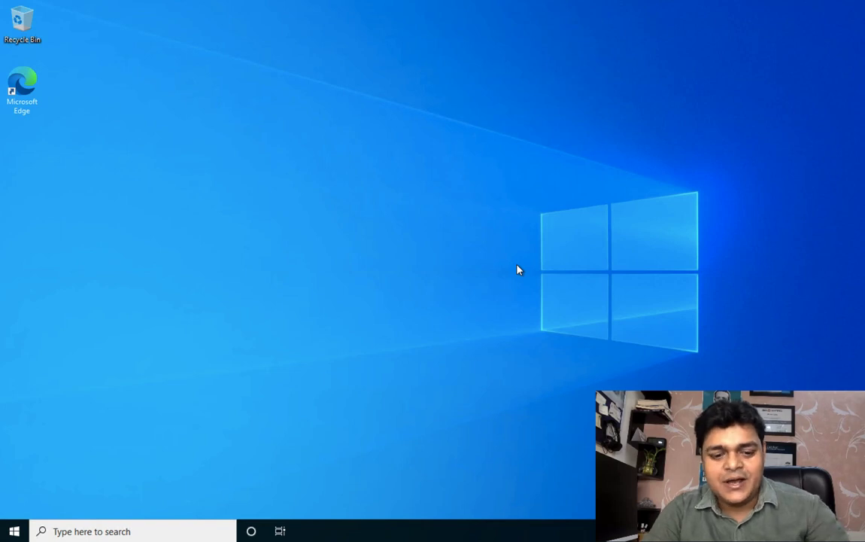
# - Open the System32 Sysprep folder by running sysprep from the Run dialog
pyautogui.press('super+r')
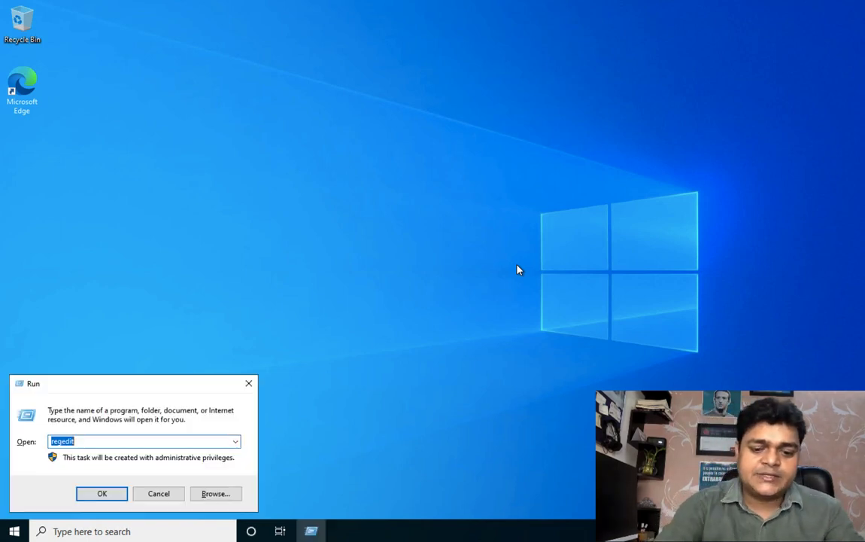
pyautogui.write('sysprem')
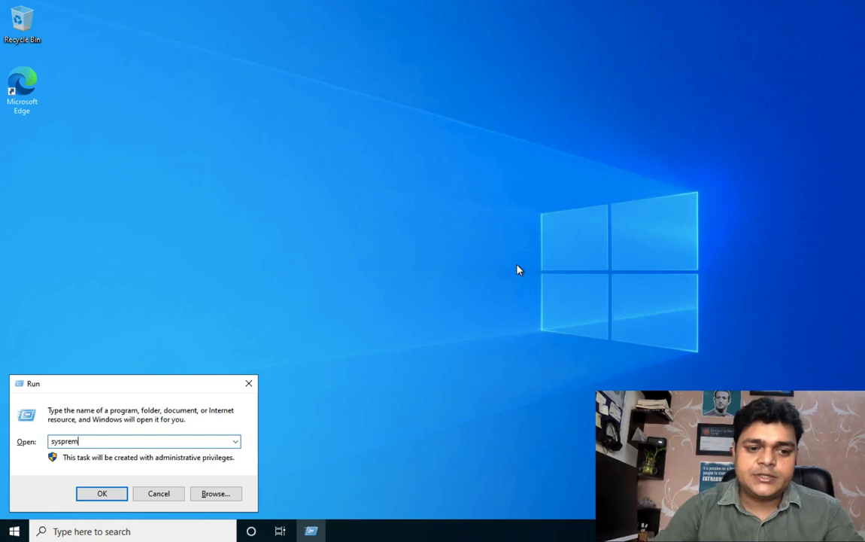
pyautogui.press('Return')
pyautogui.press('Return')
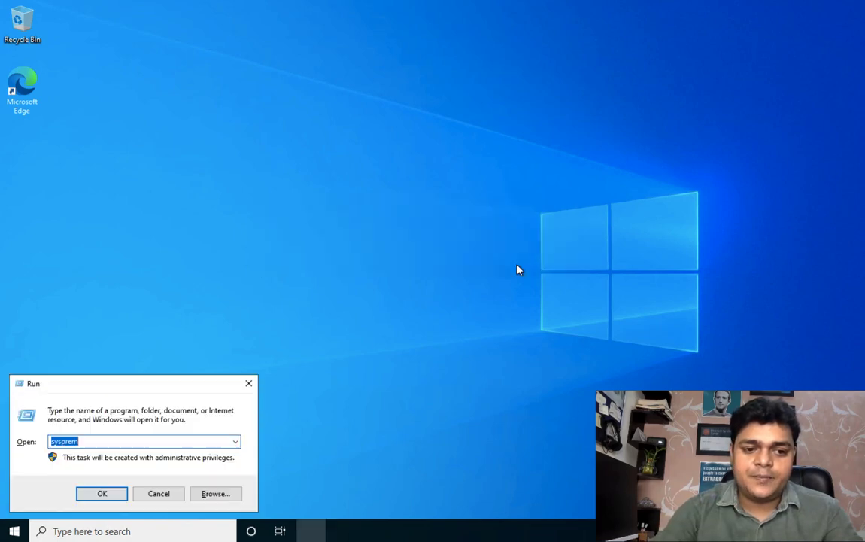
pyautogui.press('End')
pyautogui.press('BackSpace')
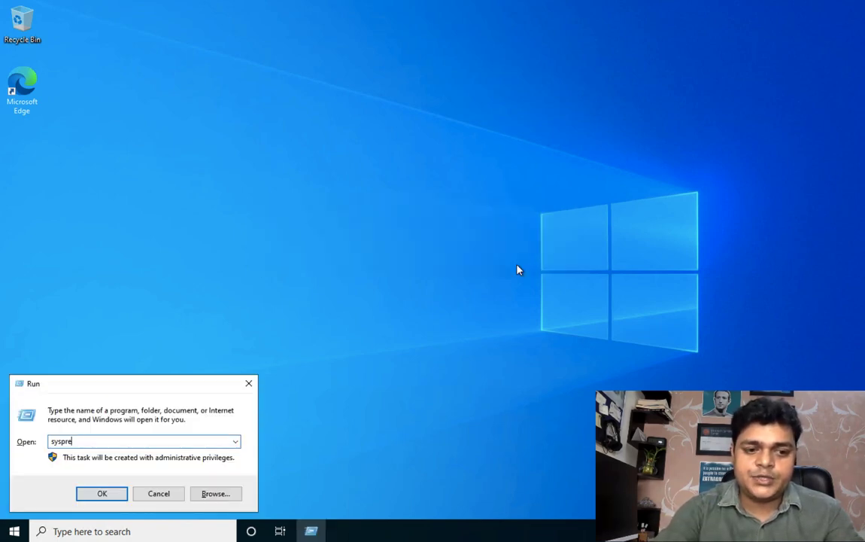
pyautogui.press('Return')
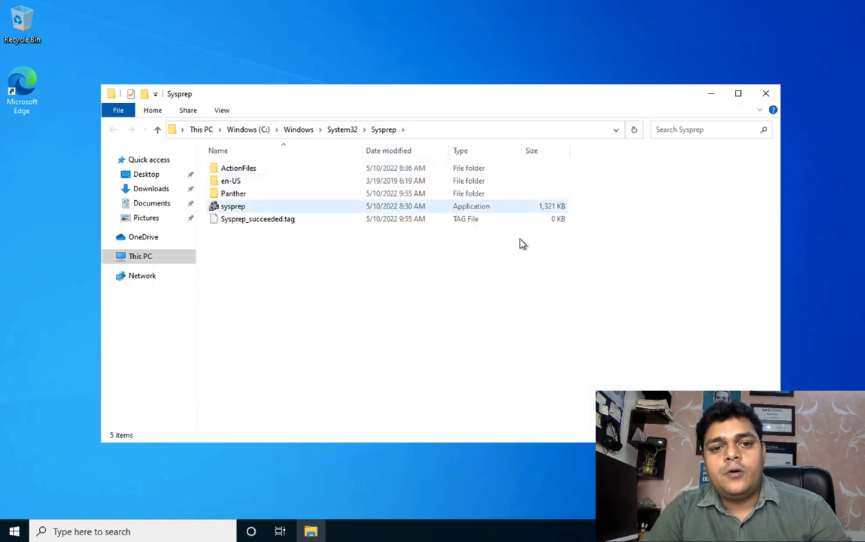
# - Launch the sysprep application and run it with Enter System Out-of-Box Experience (OOBE) and the Shutdown option
pyautogui.click(237, 210)
pyautogui.doubleClick(235, 208)
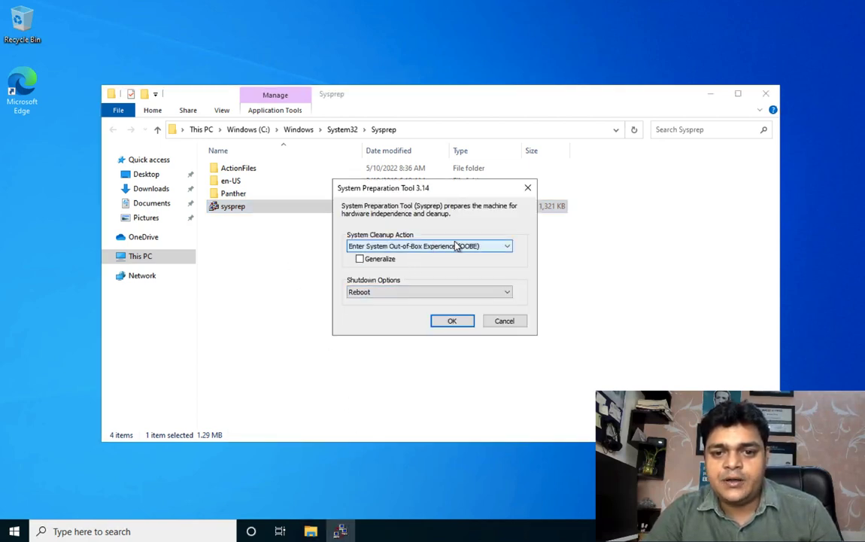
pyautogui.click(421, 292)
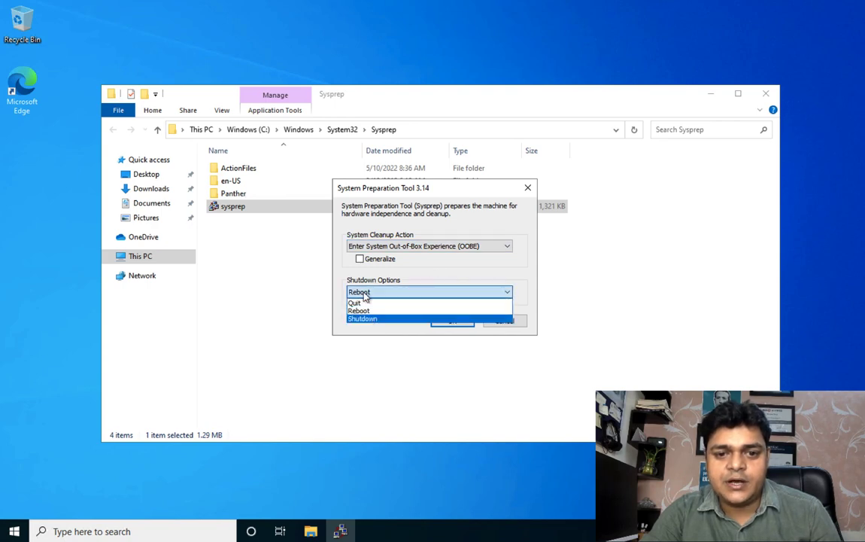
pyautogui.click(365, 318)
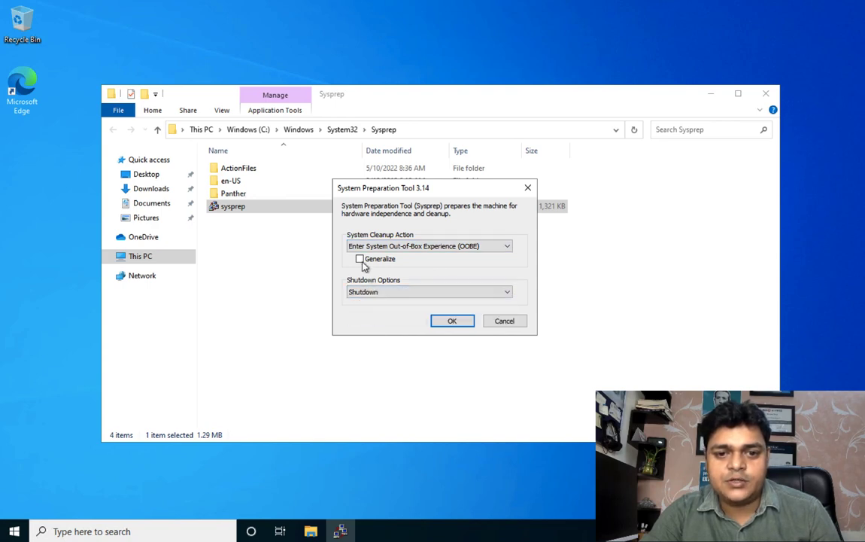
pyautogui.click(459, 322)
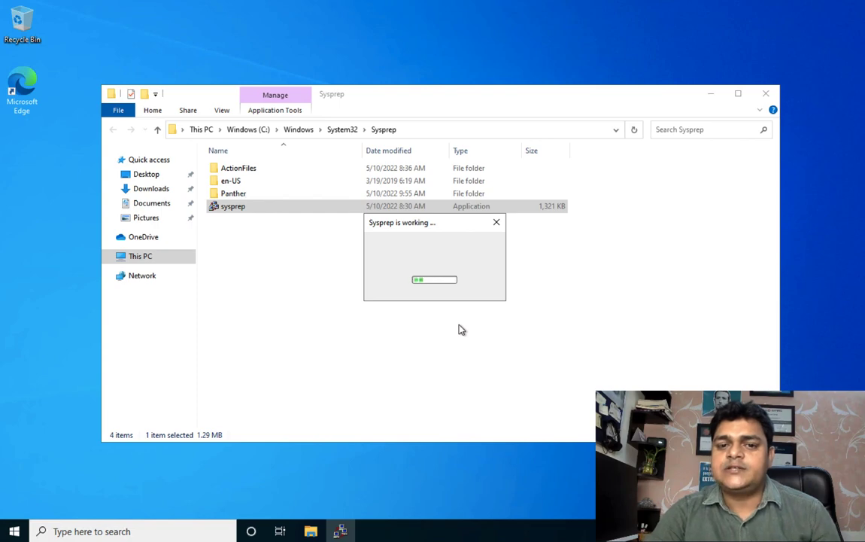